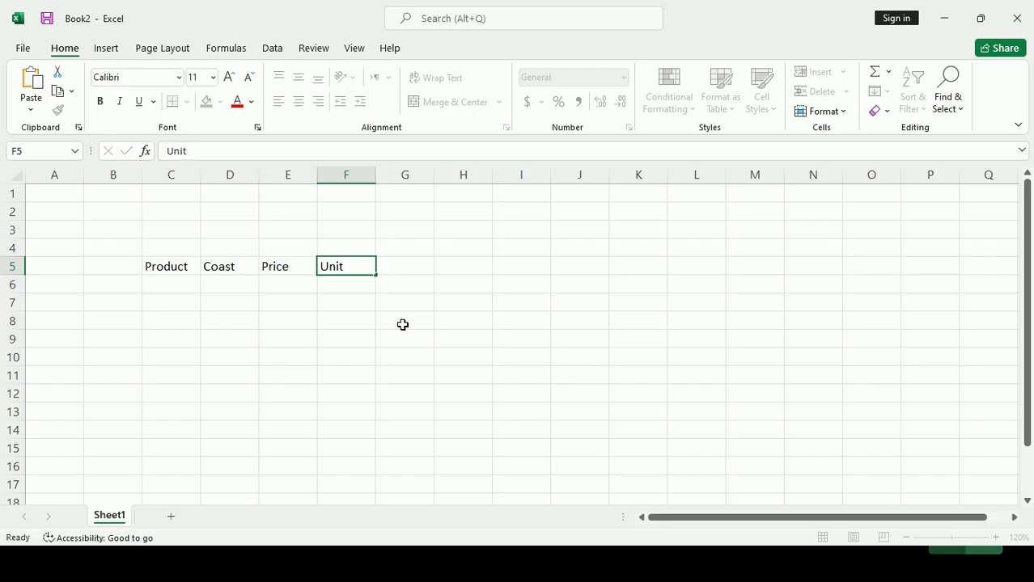
Add the column headers Total in G5 and Discount in H5, and widen column H slightly
text(Totra)
key(BackSpace)
key(BackSpace)
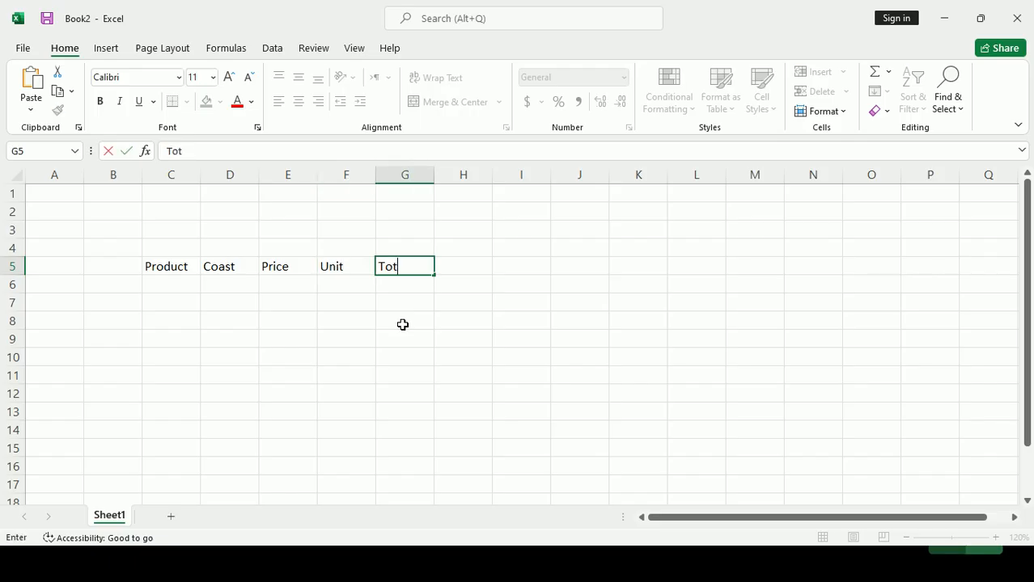
text(tal)
key(Tab)
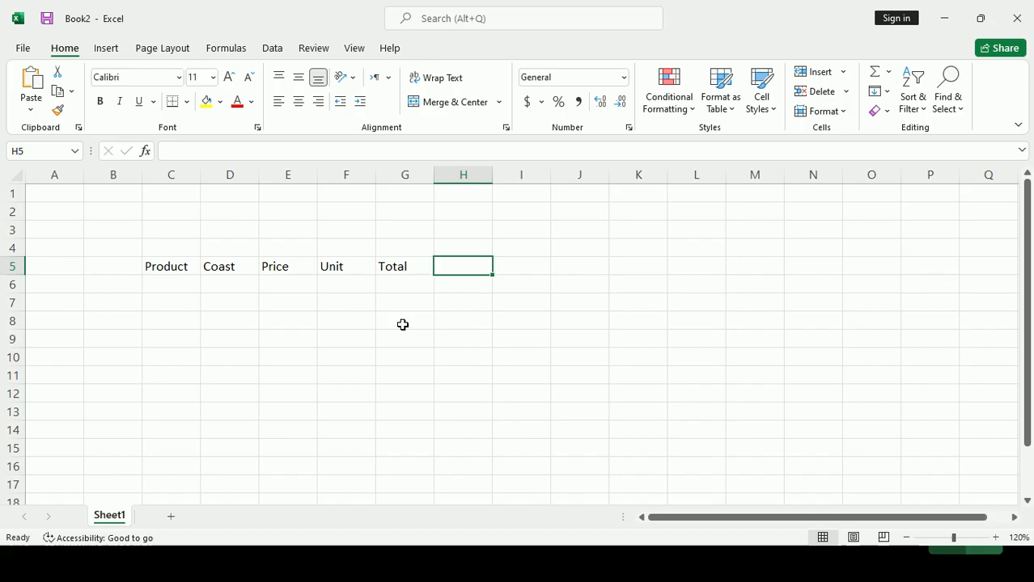
text(Discount)
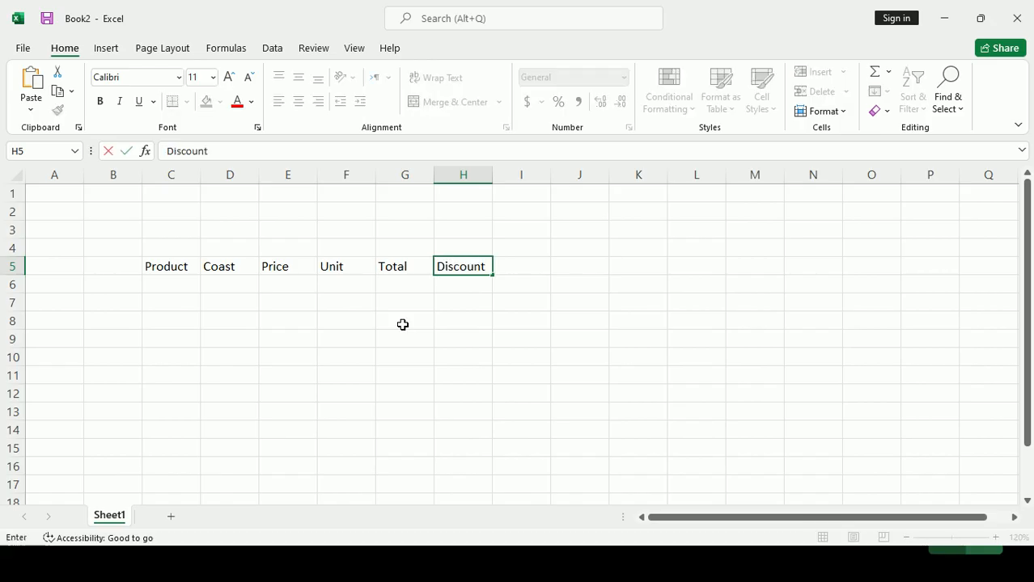
key(Tab)
drag(490, 176, 499, 175)
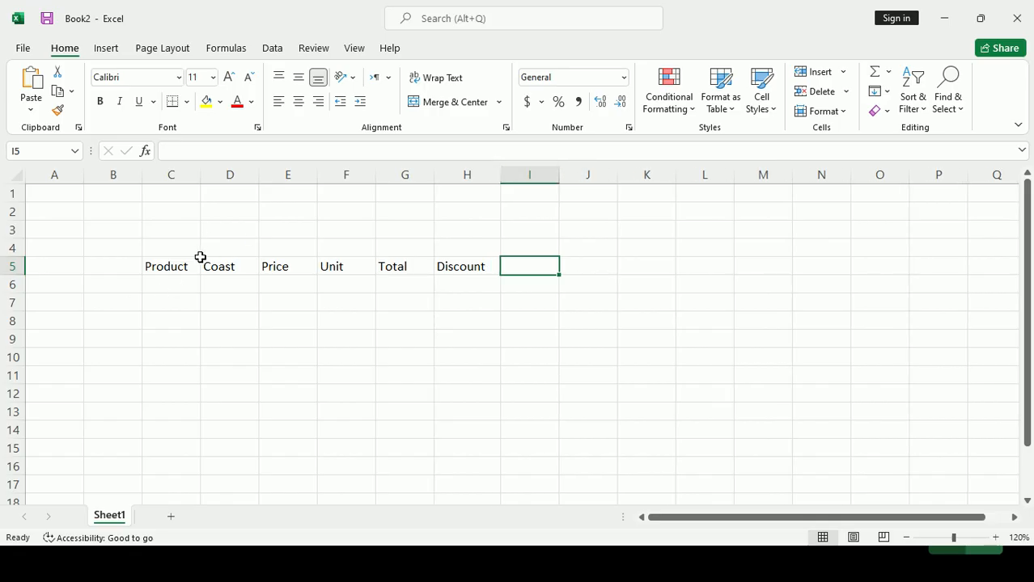
click(278, 284)
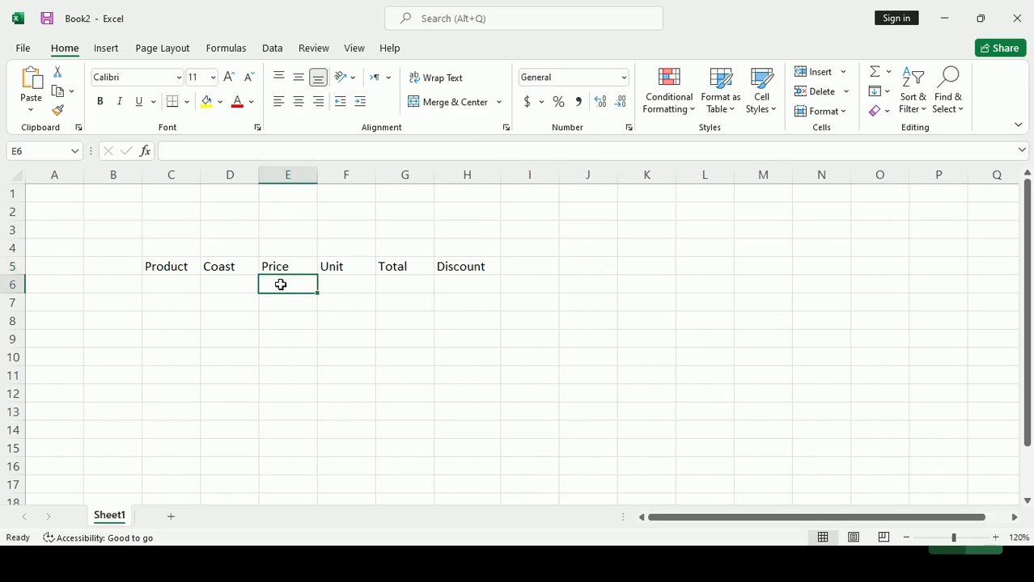
click(227, 284)
click(301, 284)
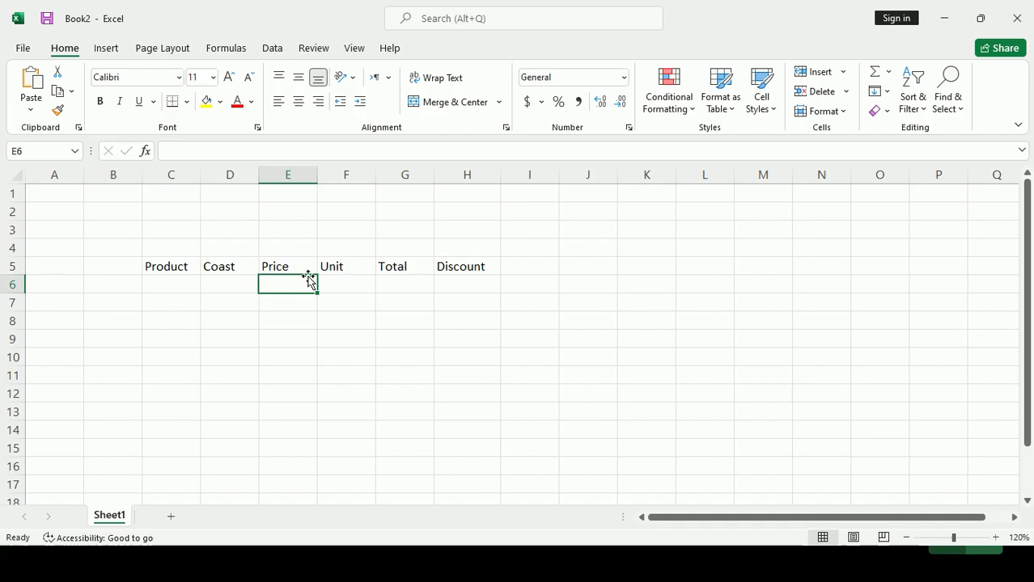
Begin an IF formula in H6 under the Discount header
click(478, 288)
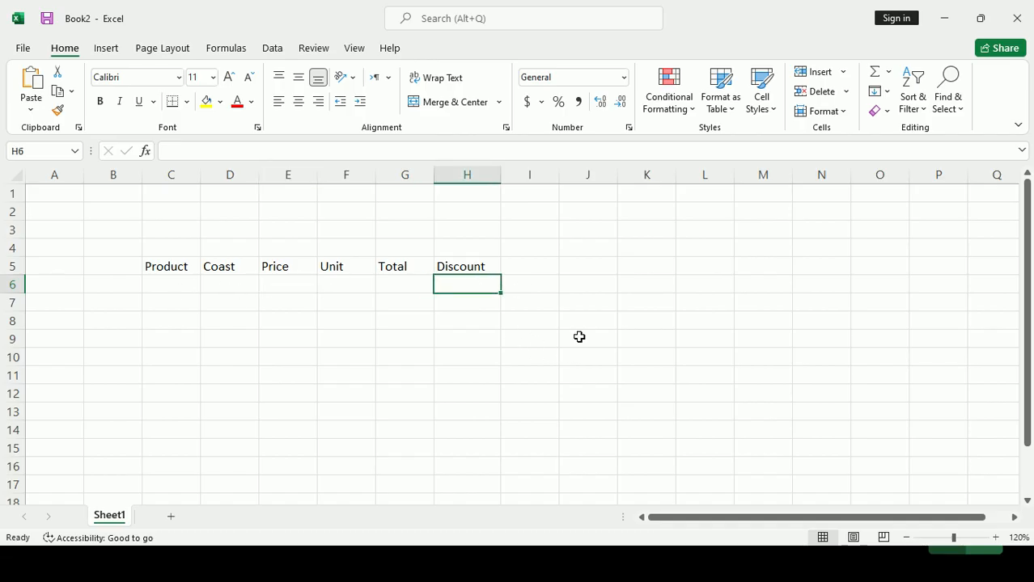
text(=if)
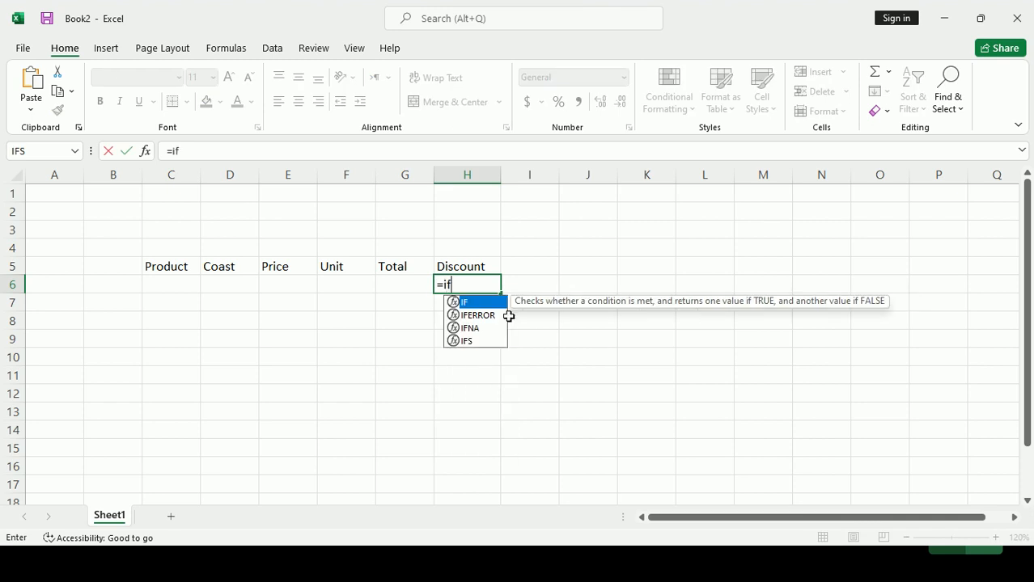
key(BackSpace)
key(BackSpace)
text(IF()
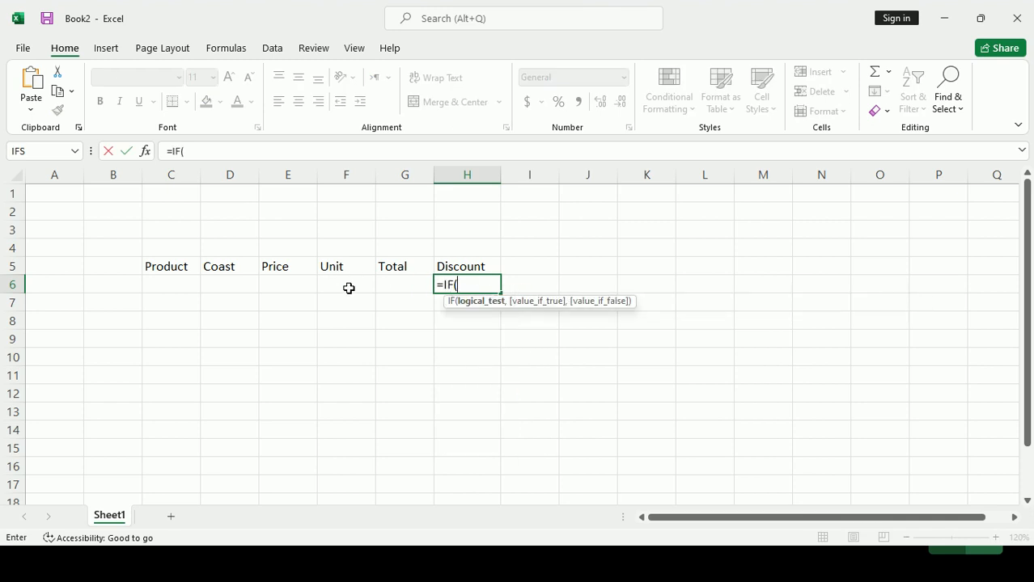
click(284, 285)
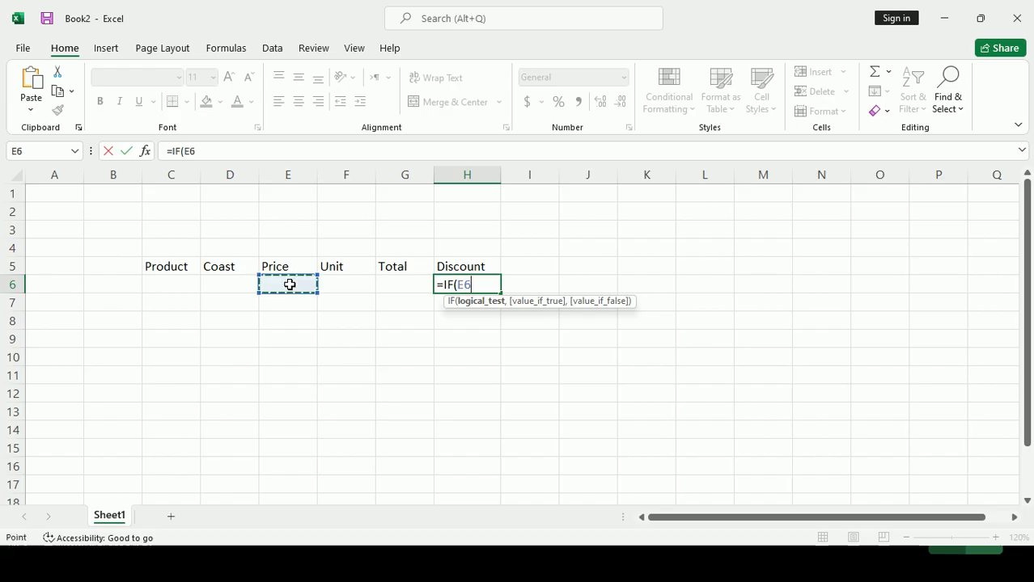
text(>)
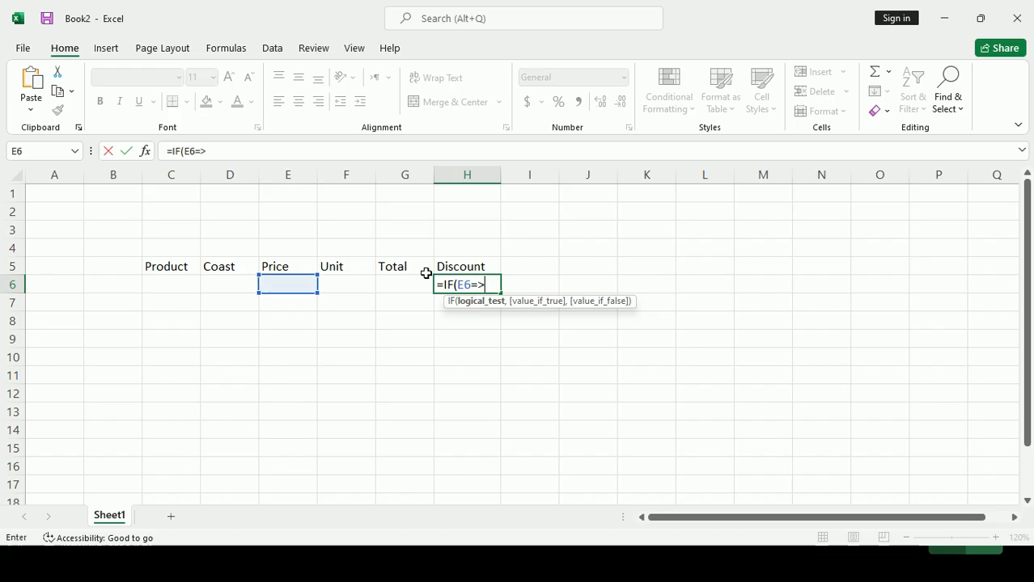
key(BackSpace)
text(>)
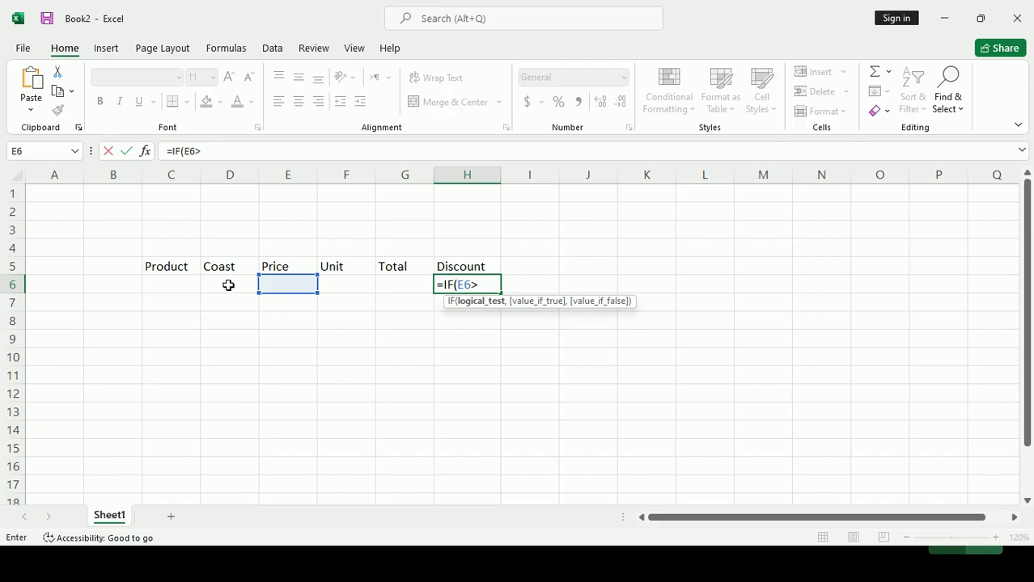
click(228, 285)
text(,)
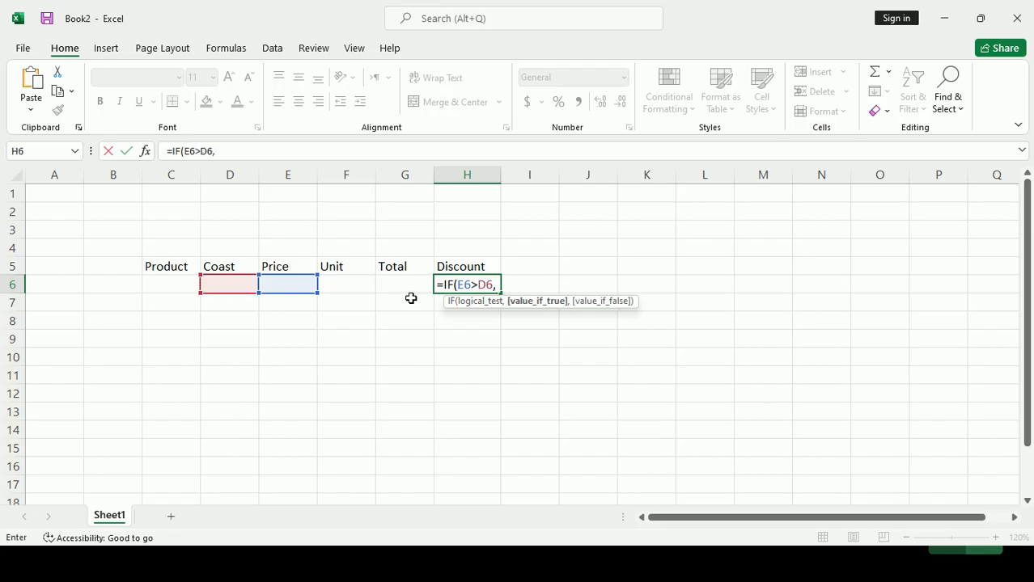
click(350, 284)
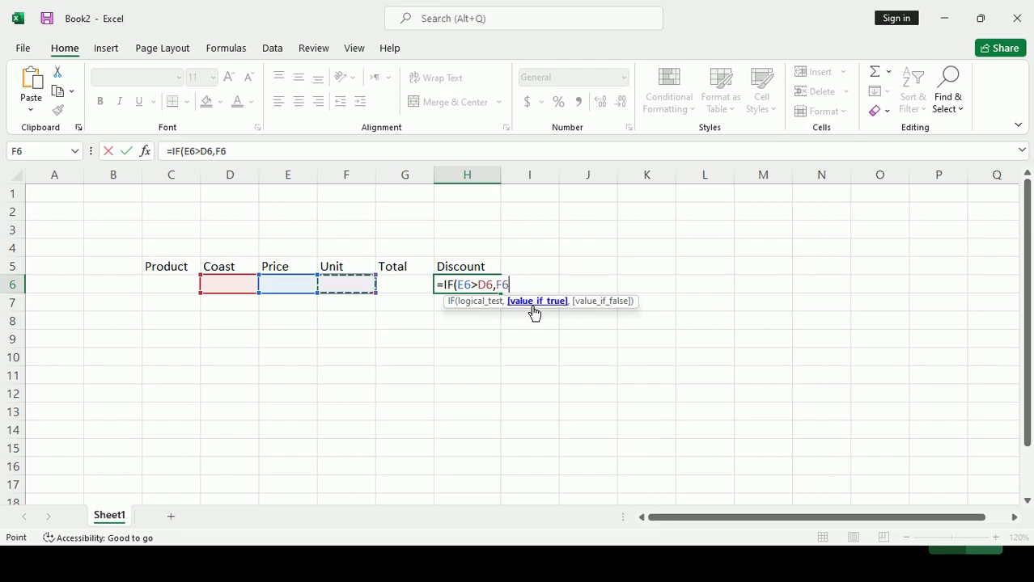
text(>)
text(>5)
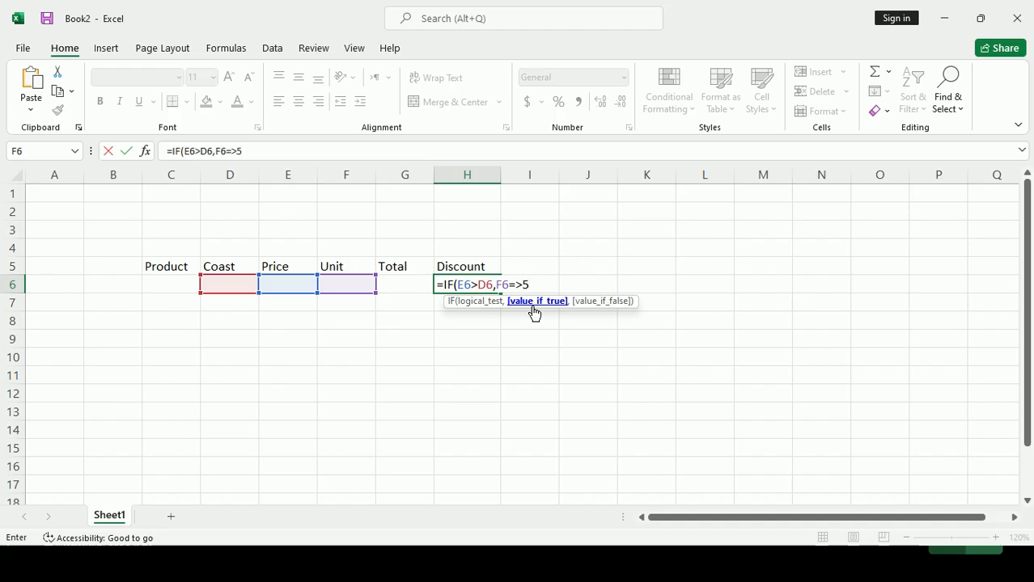
key(BackSpace)
key(BackSpace)
key(BackSpace)
key(BackSpace)
key(BackSpace)
key(BackSpace)
text(>D6,)
key(BackSpace)
key(BackSpace)
key(BackSpace)
key(BackSpace)
key(BackSpace)
key(BackSpace)
Nest an AND function as the IF formula's logical test, with the first condition E6>D6 (Price above Coast)
text(and)
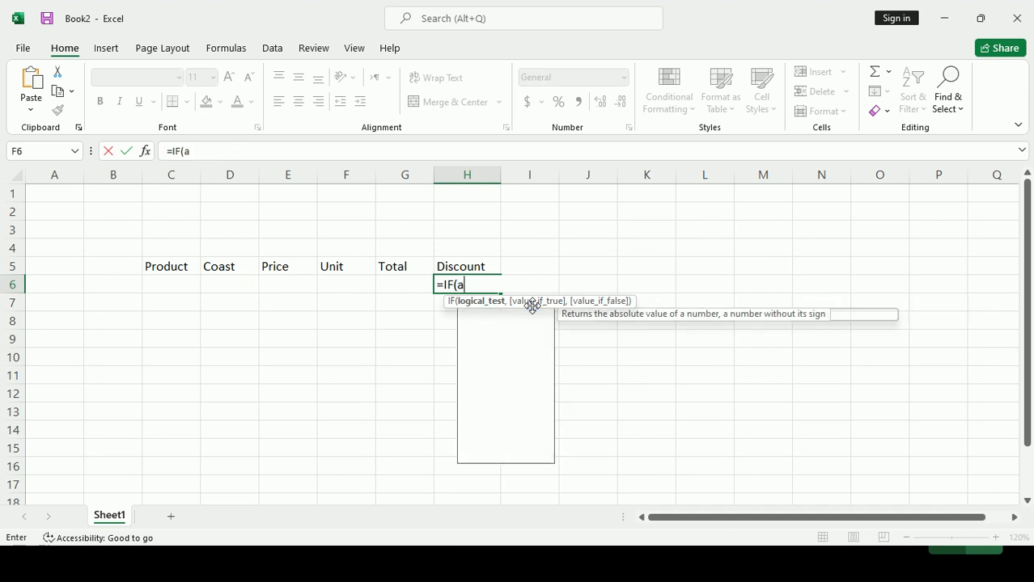
key(BackSpace)
key(BackSpace)
key(BackSpace)
text(AND()
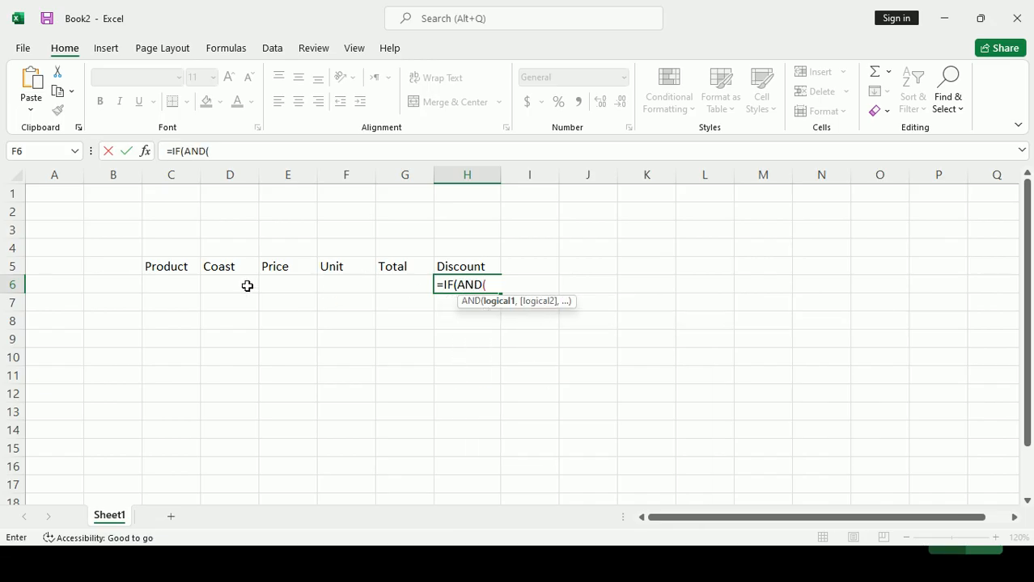
click(284, 283)
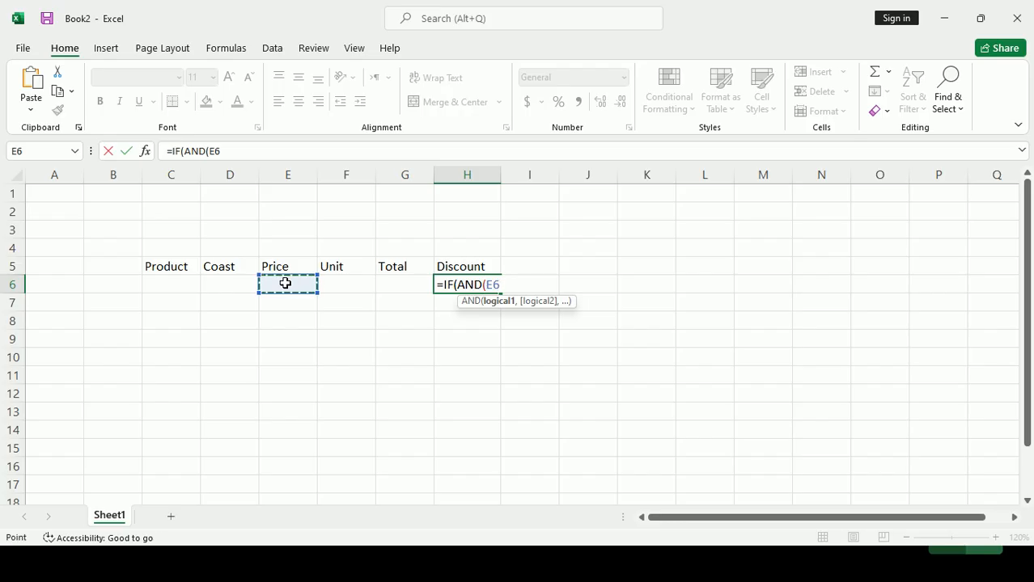
text(>)
click(212, 281)
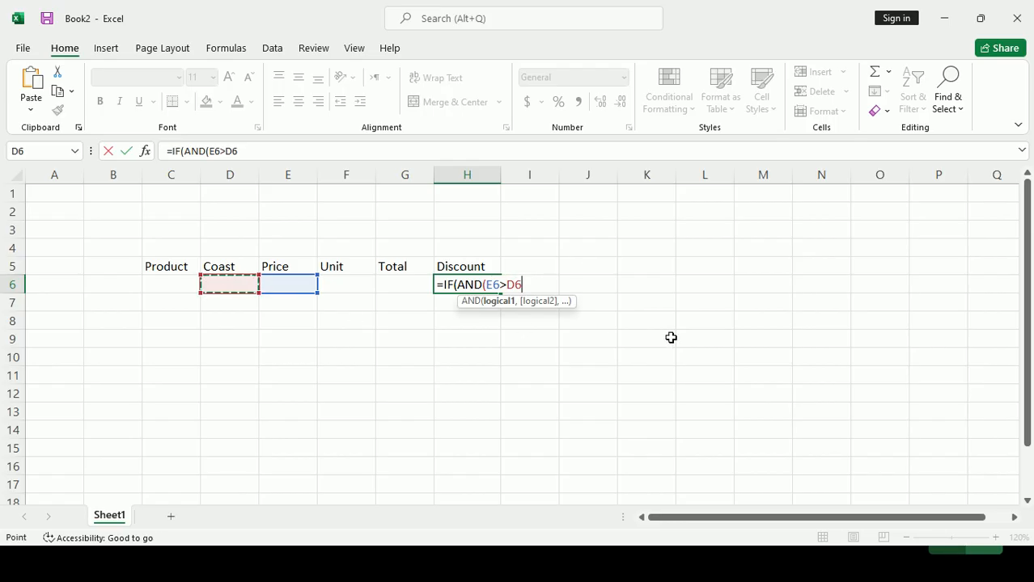
text(,)
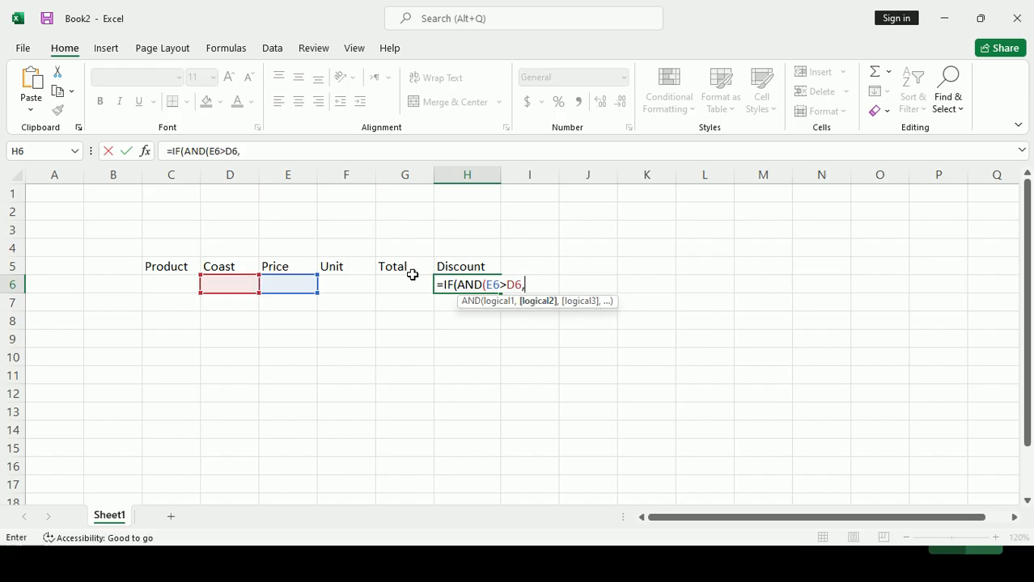
Add the second AND condition F6=>5 for the Unit value and close the AND function
click(359, 285)
text(>)
text(>)
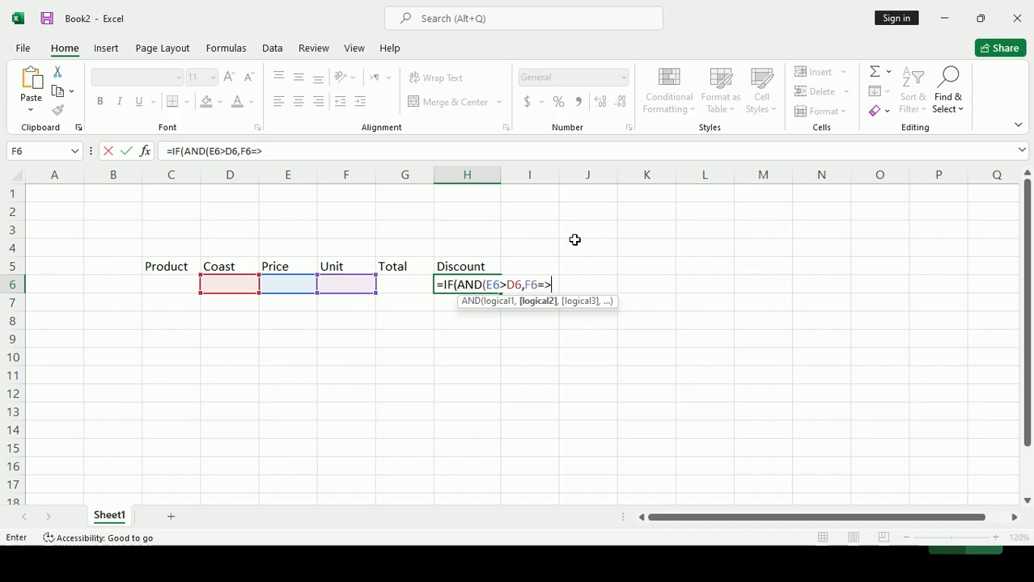
text(5)
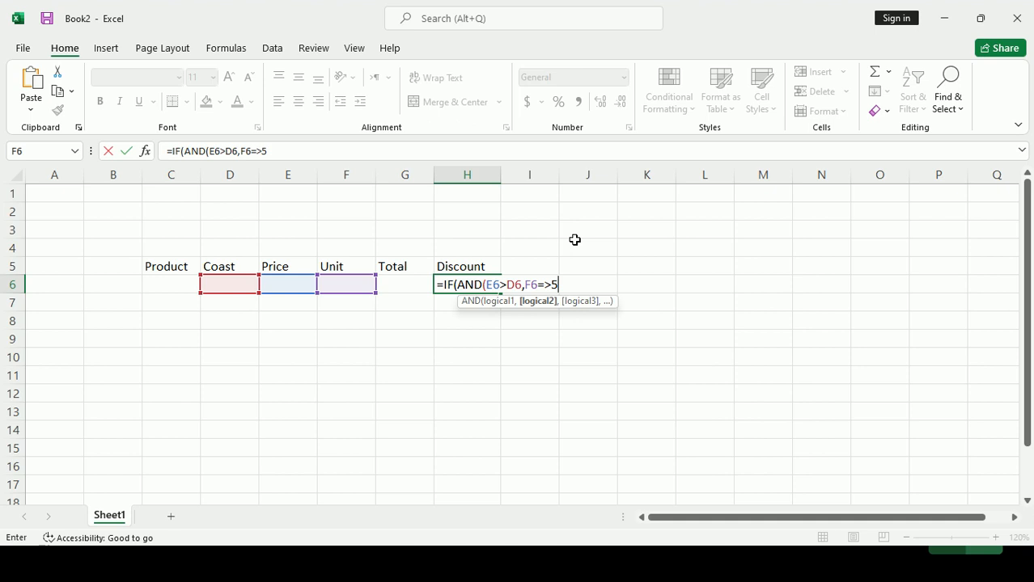
text(),)
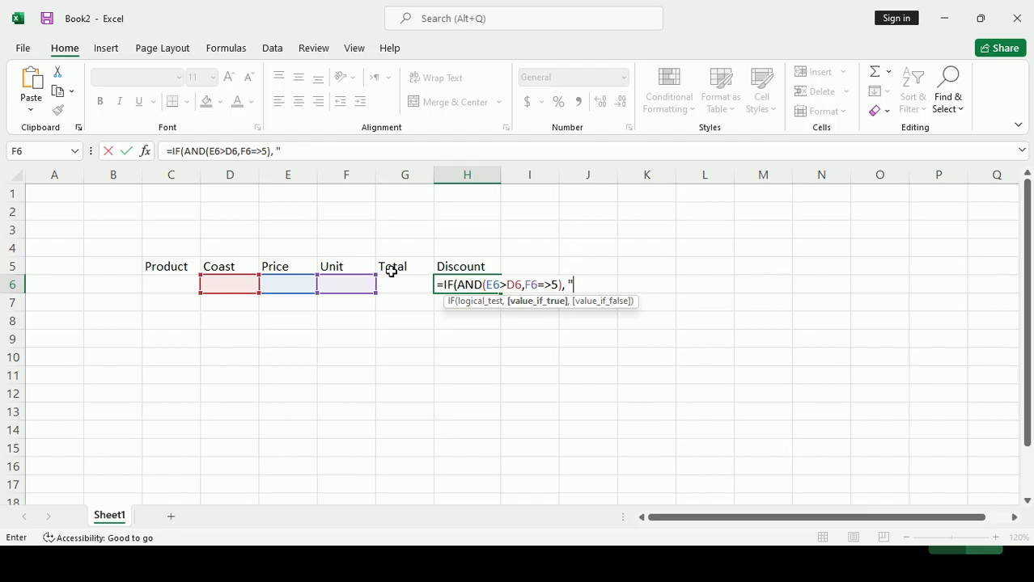
Complete the H6 formula with "5%" if true and "0%" if false, and fill it down to H14
text("5%)
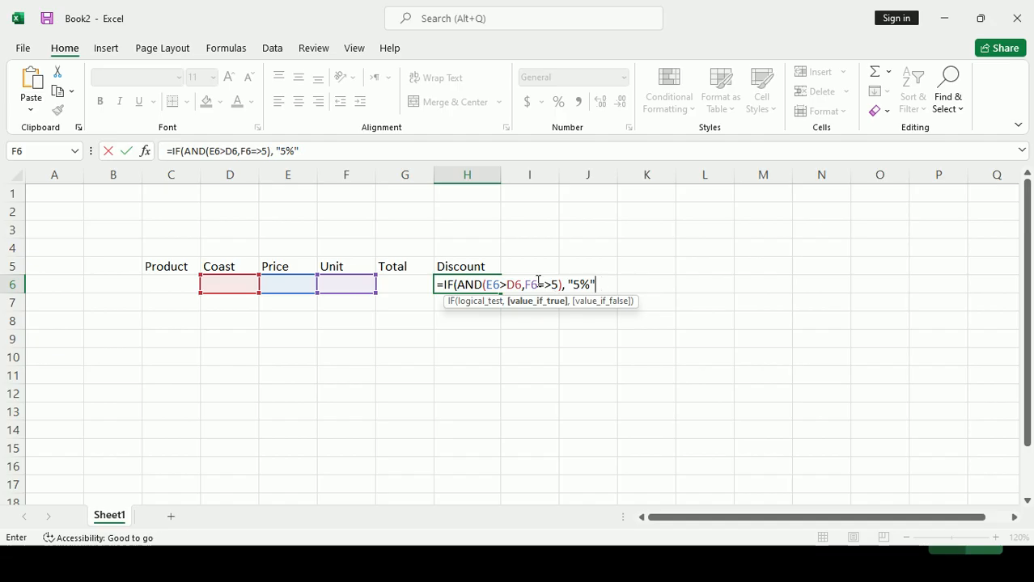
text(,)
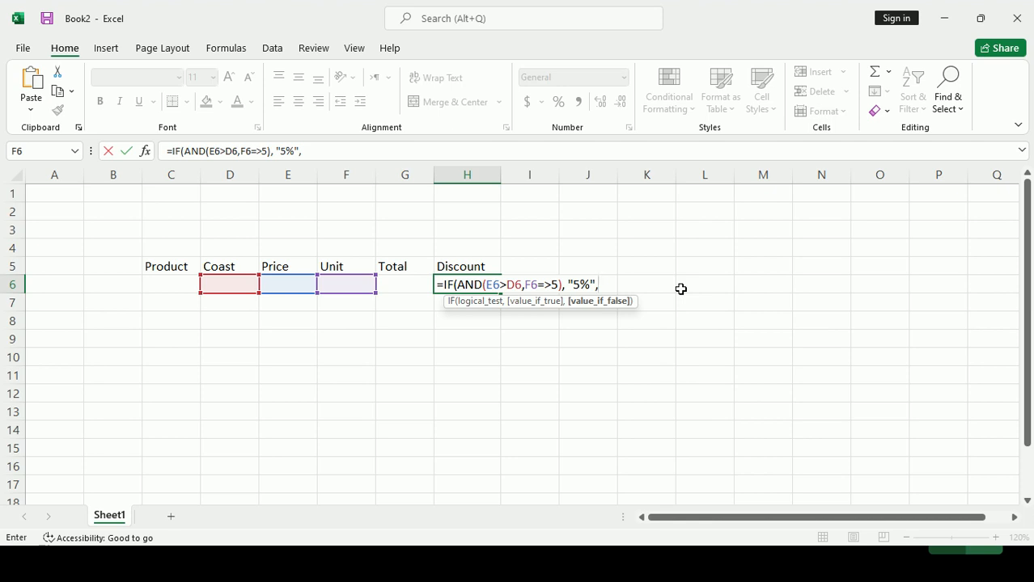
text("0%)
key(BackSpace)
text(%")
key(Return)
key(Return)
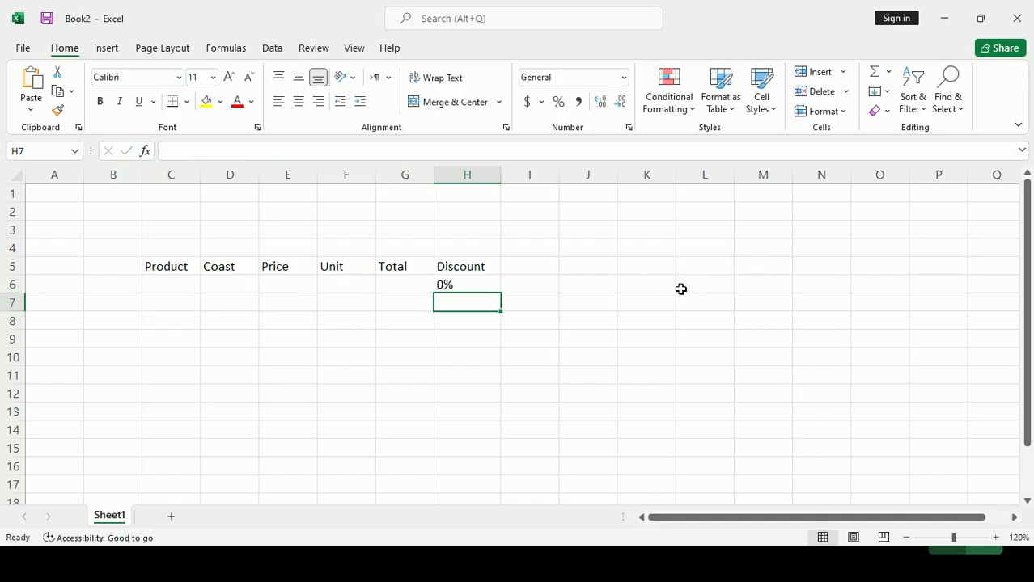
click(480, 285)
drag(501, 292, 490, 442)
Fill in the first product row with Product Egg, Coast 8, Price 10 and Unit 10 in C6:F6
click(162, 276)
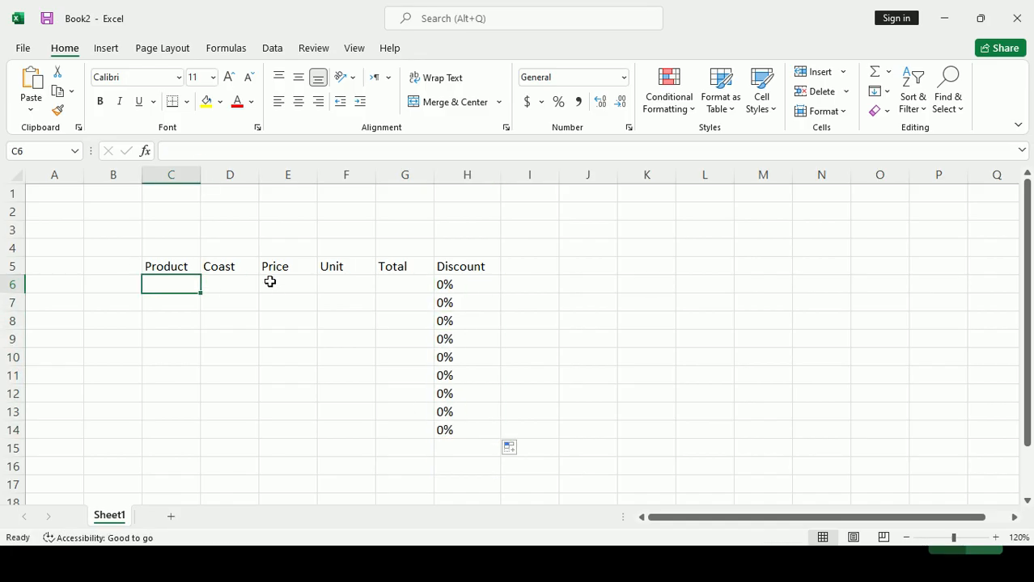
text(Egg)
key(Tab)
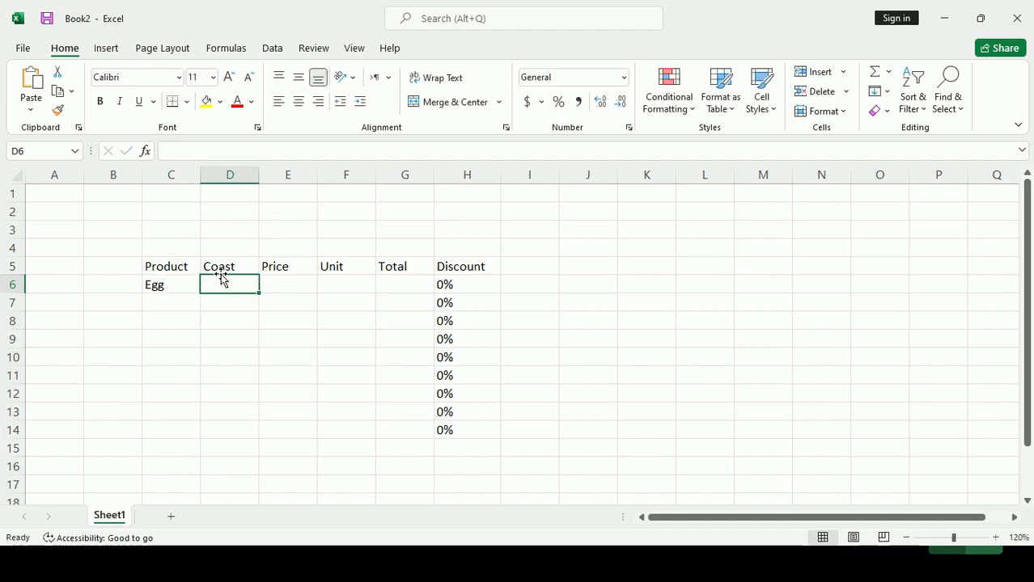
text(8)
key(Tab)
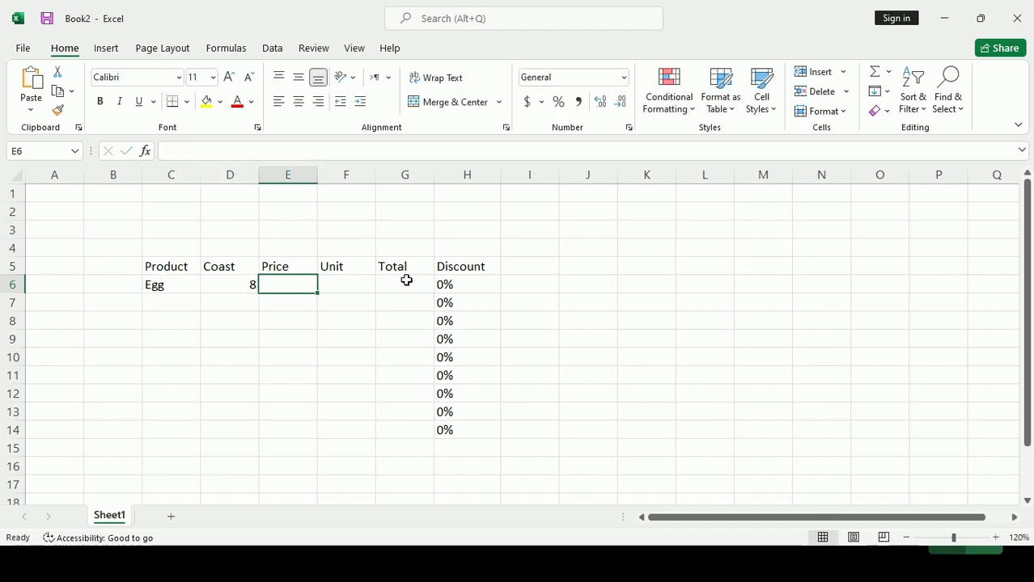
text(10)
key(Return)
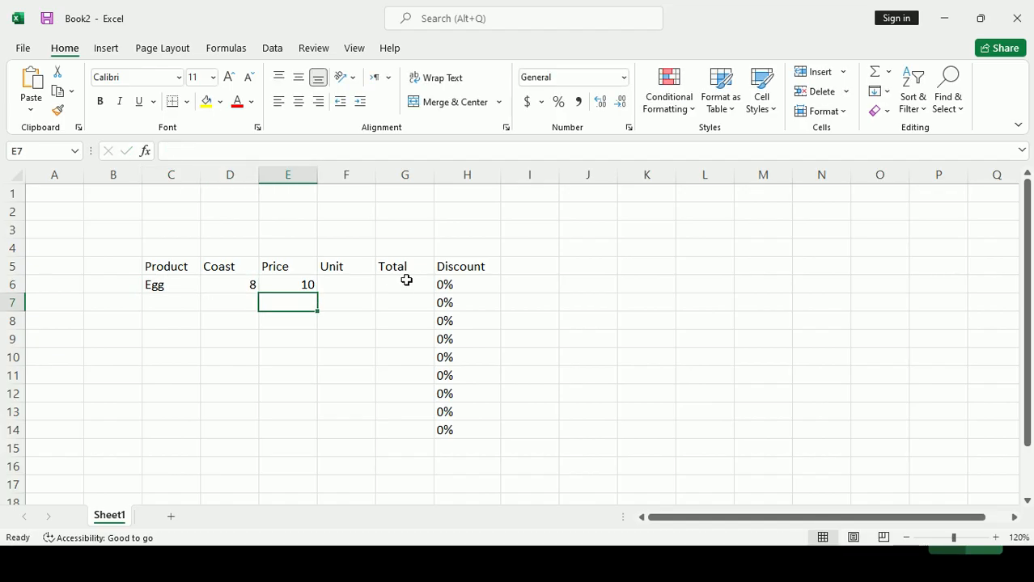
click(343, 285)
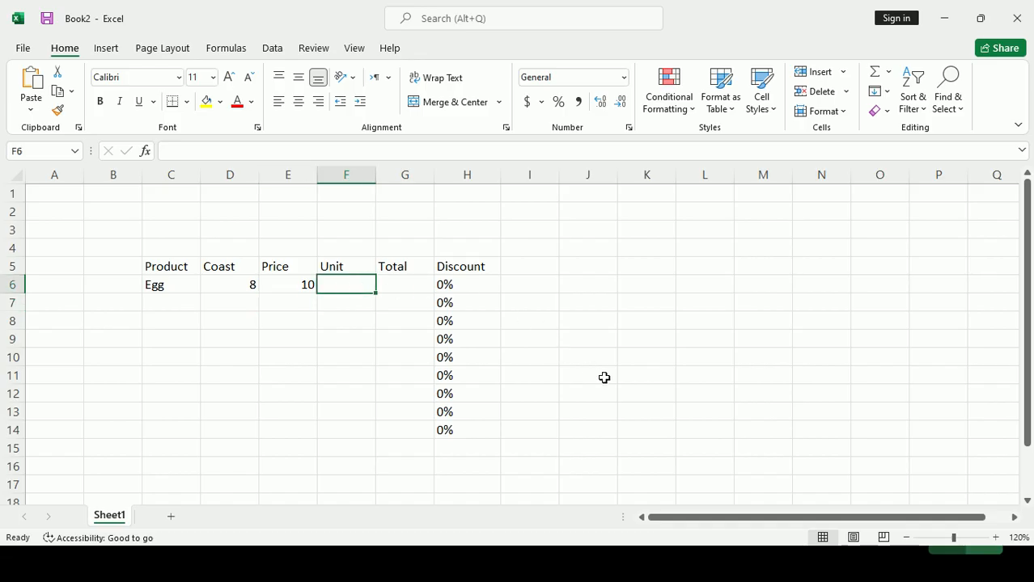
text(10)
key(Return)
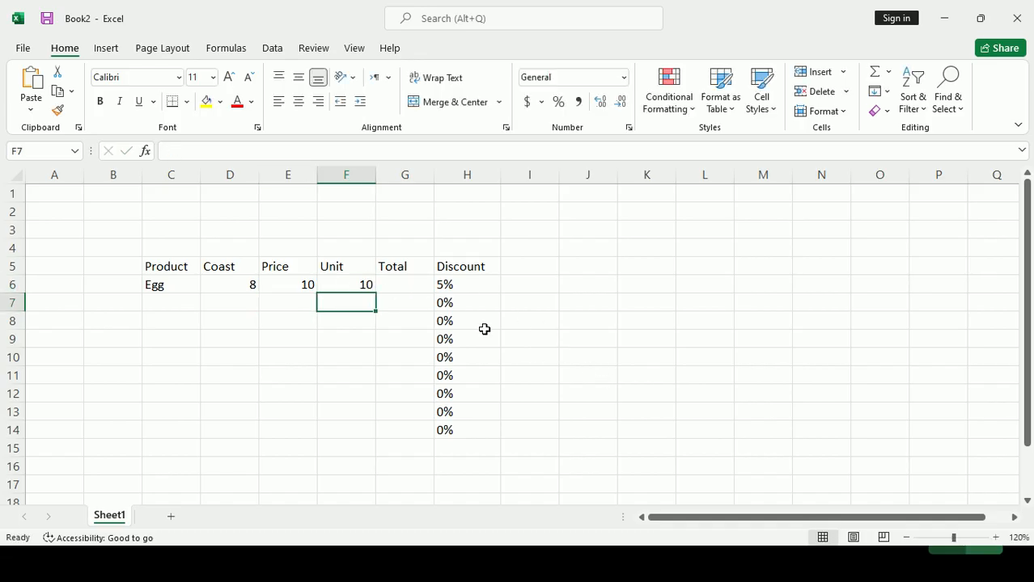
Review the Discount formula in H6, examining its AND conditions and the value returned when true
click(459, 289)
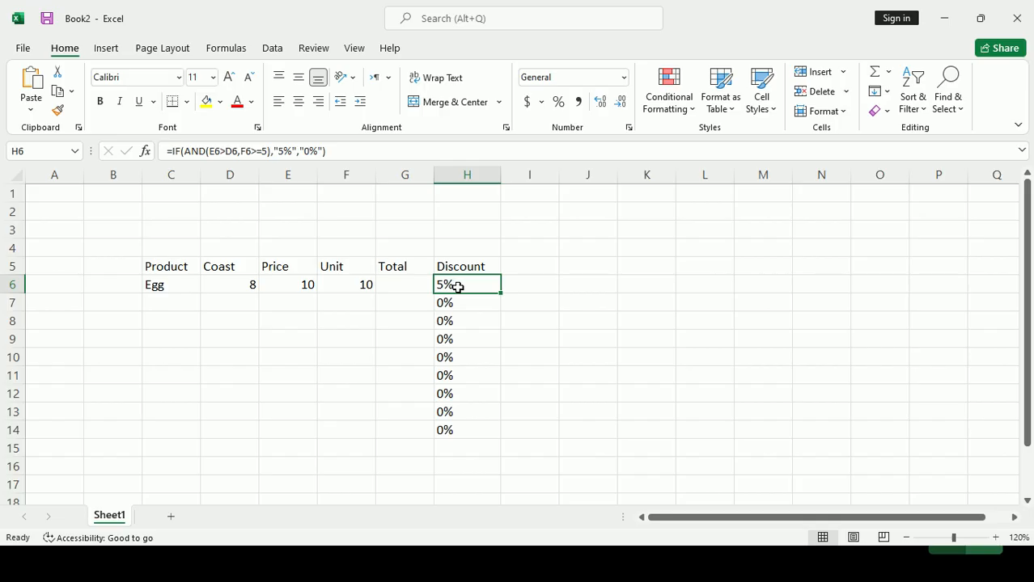
double_click(457, 288)
drag(488, 285, 593, 282)
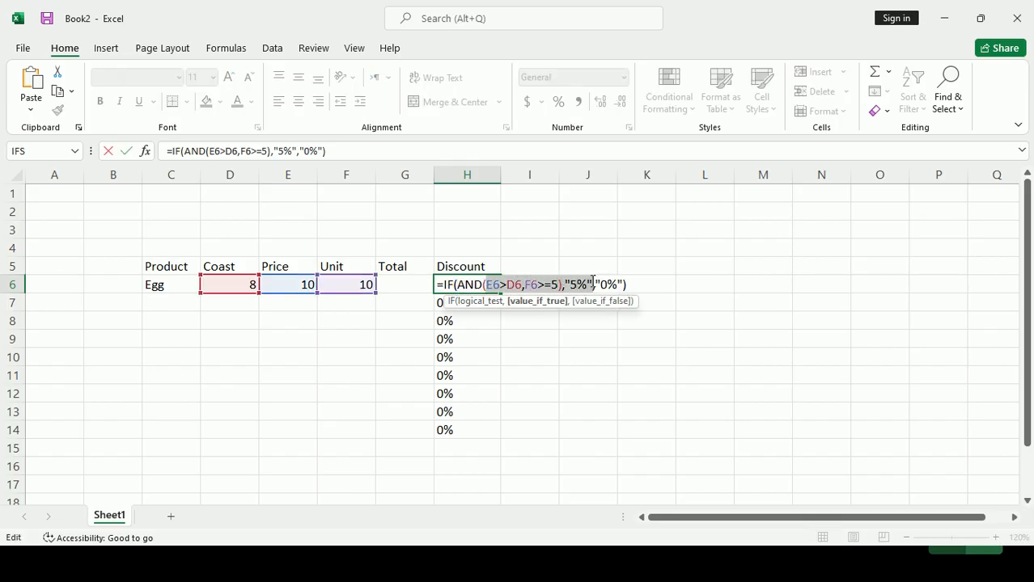
key(Return)
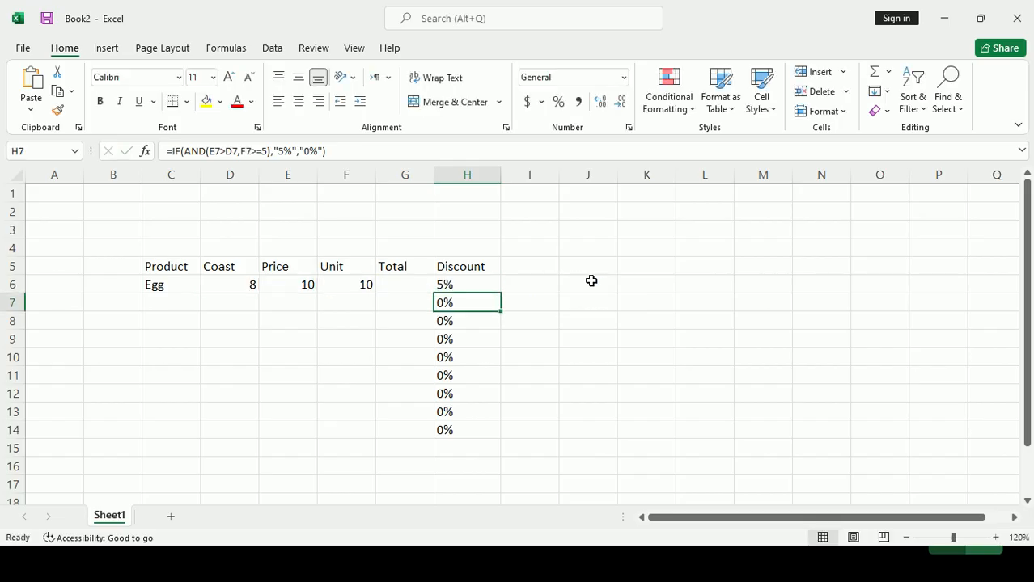
Calculate the Egg row's Total in G6 by multiplying Price by Unit with =E6*F6
click(285, 283)
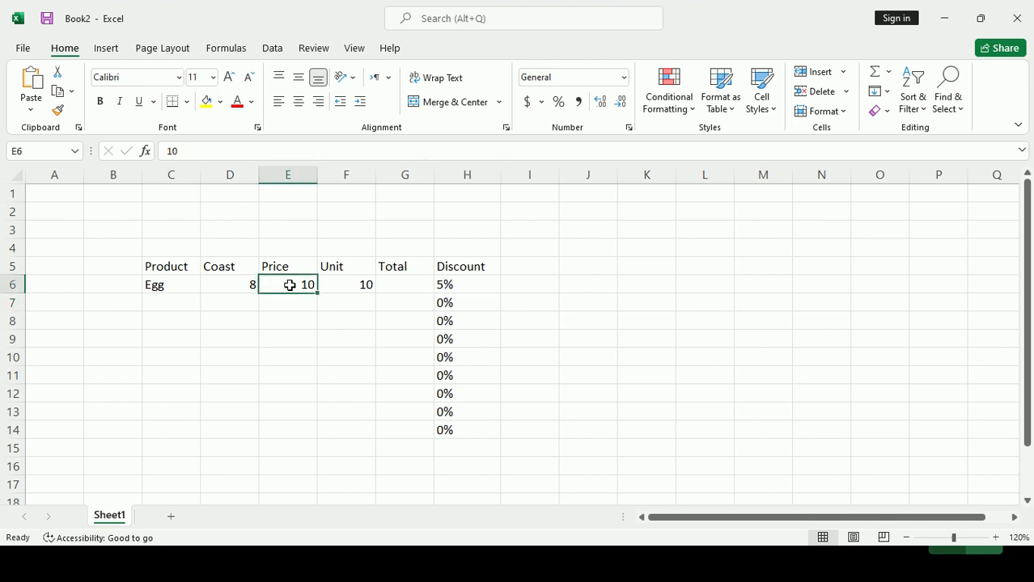
click(368, 284)
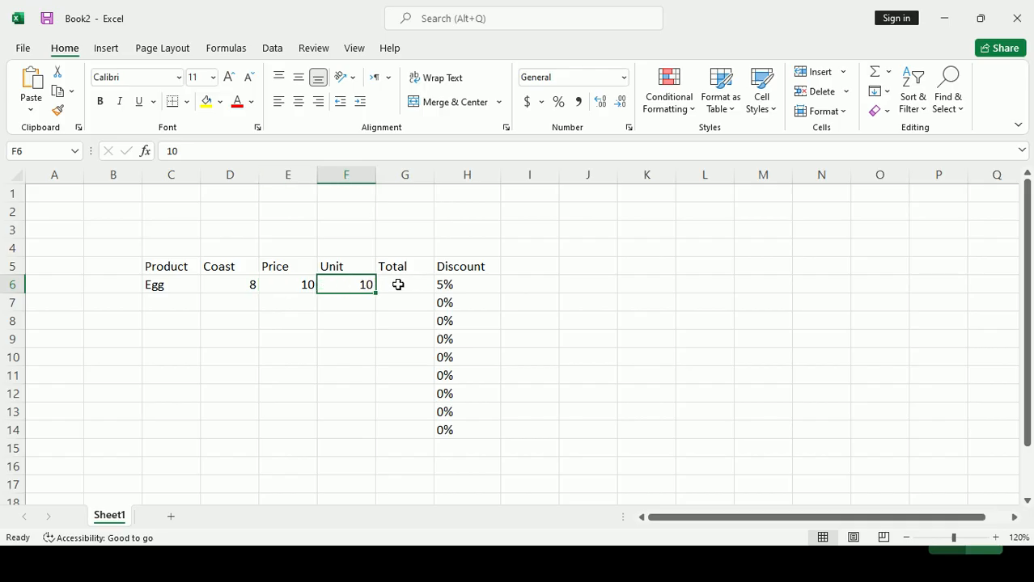
click(398, 284)
text(=)
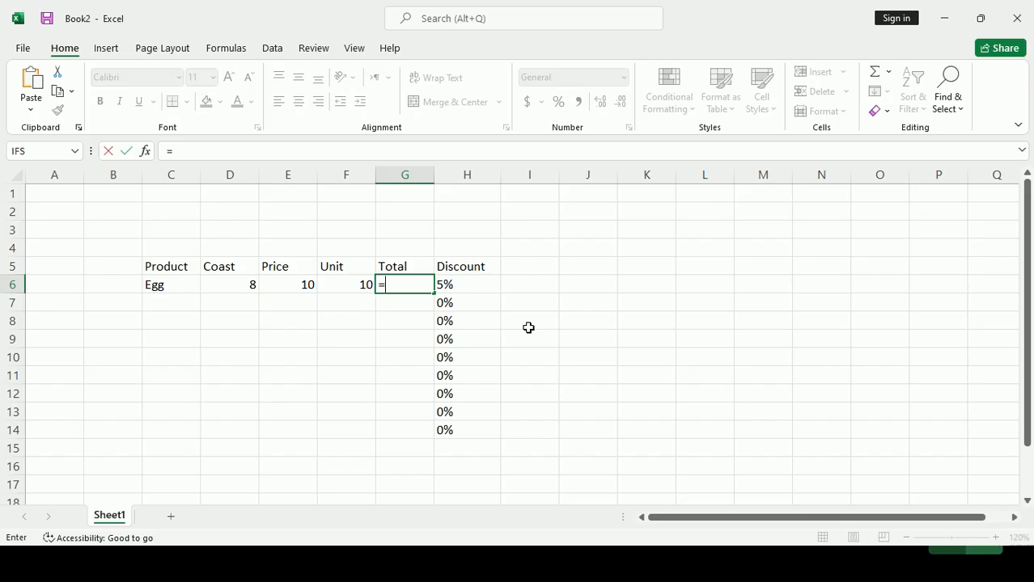
click(282, 286)
text(*)
click(346, 297)
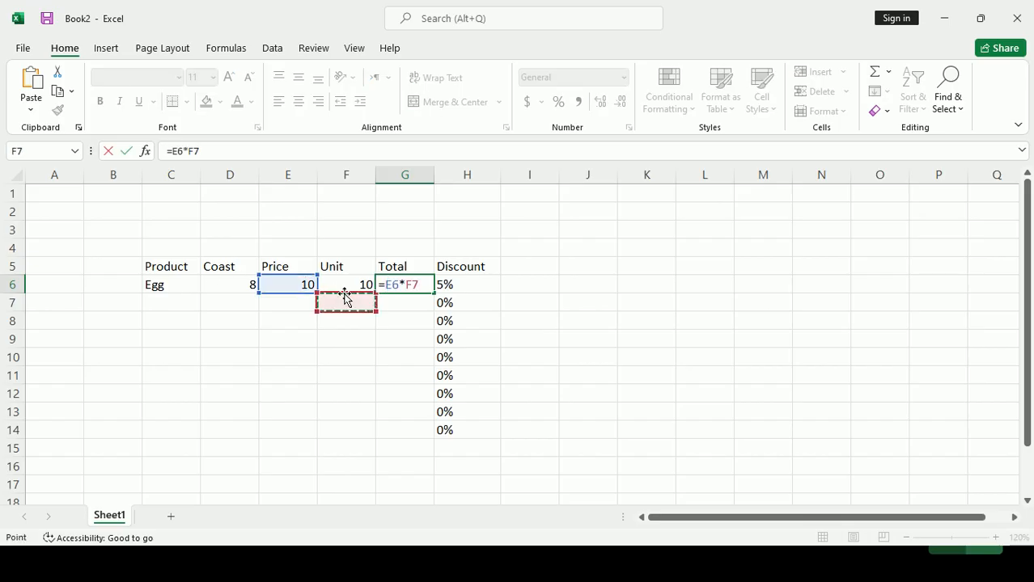
click(344, 283)
key(Return)
Fill the Total formula from G6 down to G14
click(406, 285)
drag(435, 295, 431, 431)
click(408, 287)
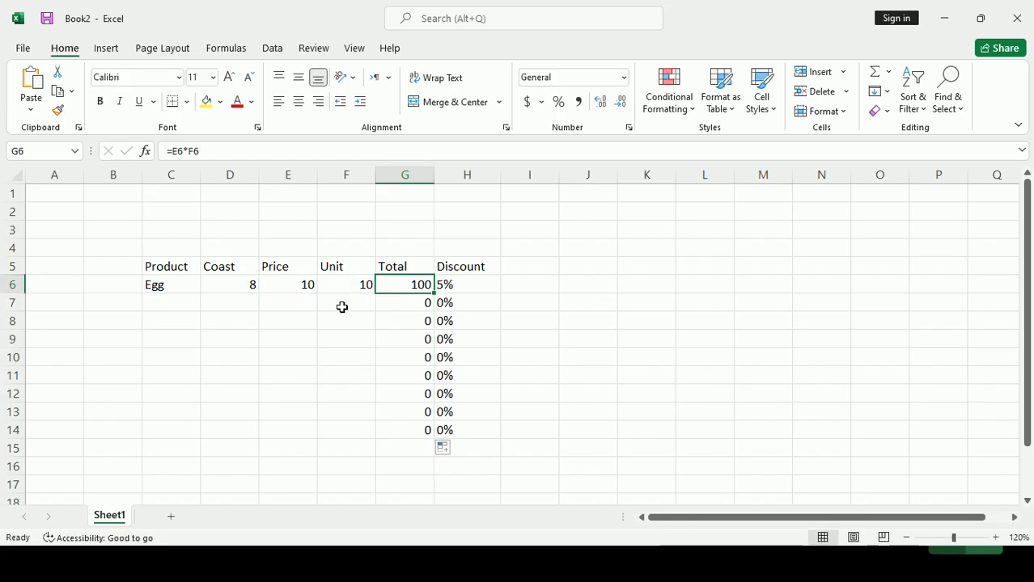
Enter Book as the second product in C7
click(162, 301)
text(Pen)
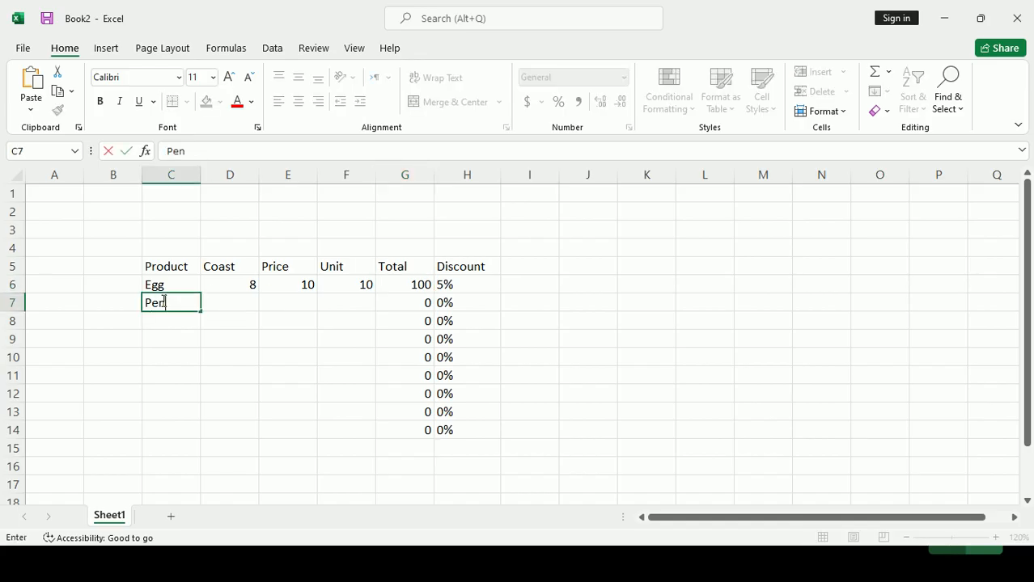
key(BackSpace)
key(BackSpace)
key(BackSpace)
text(Book)
key(Tab)
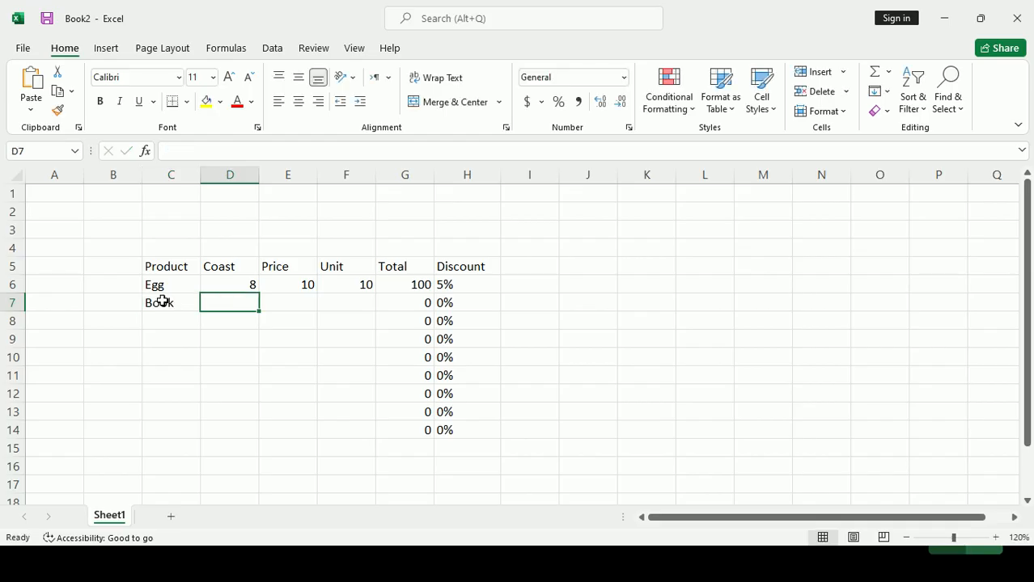
Complete the Book row with Coast 300, Price 400 and Unit 2 in D7:F7
text(300)
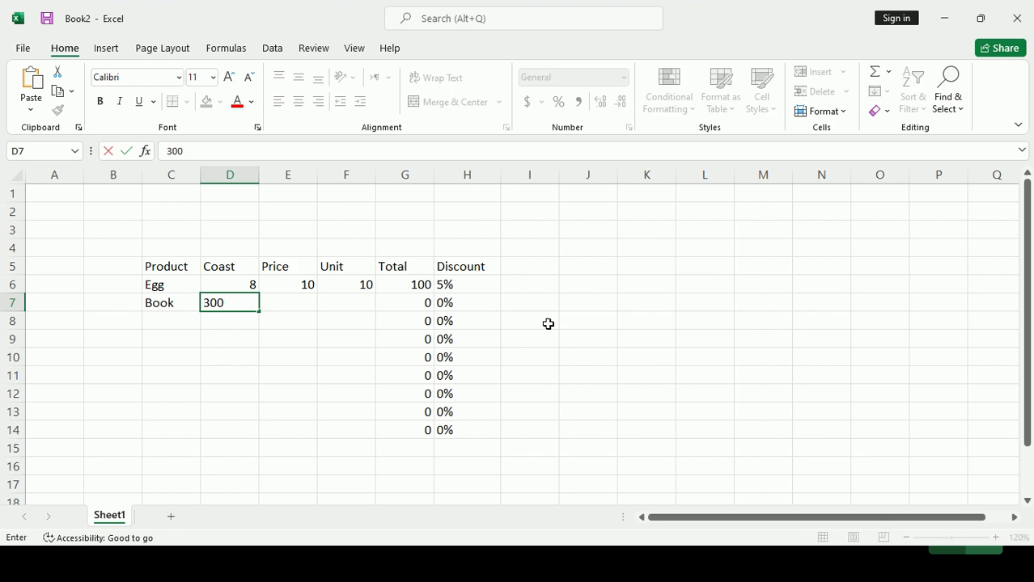
key(Tab)
key(Left)
key(Right)
key(Left)
key(Right)
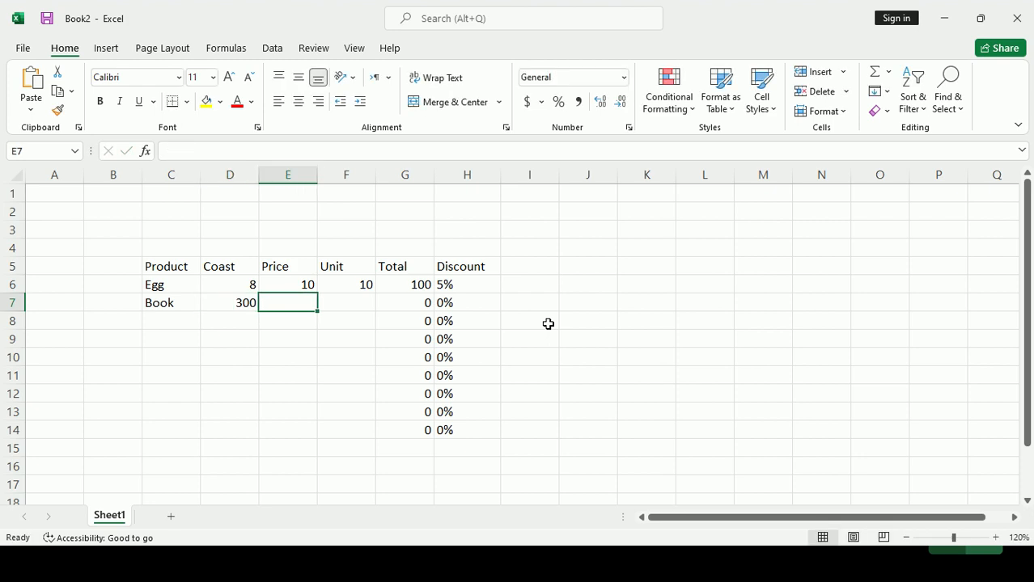
text(400)
key(Tab)
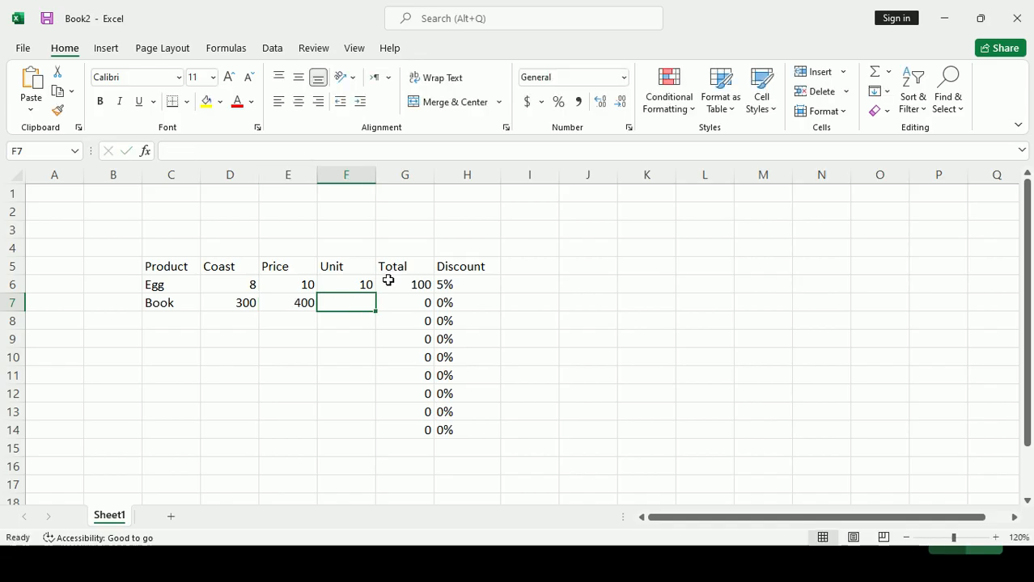
text(2)
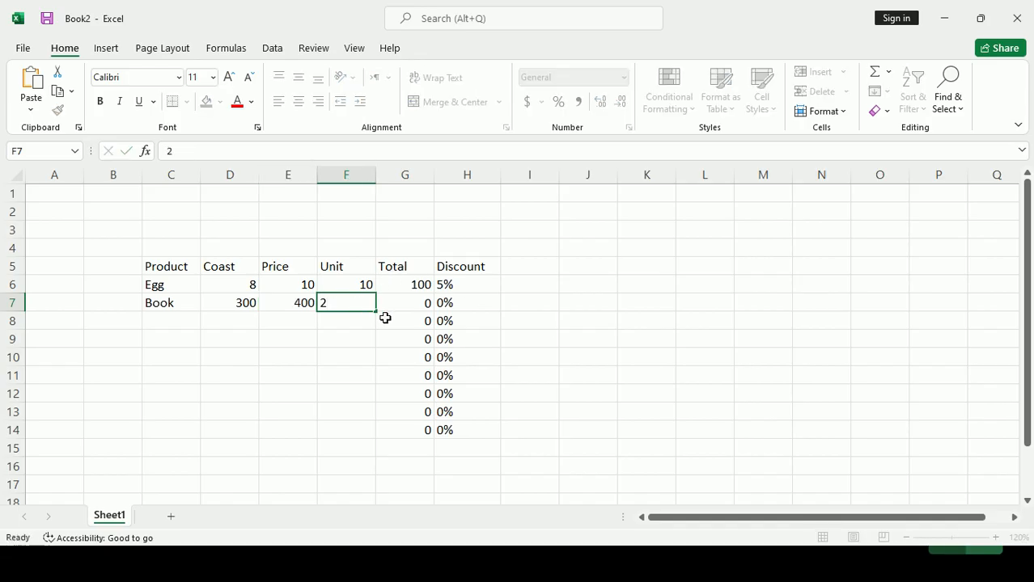
key(Return)
Review the Discount formula in H7 against the Book row, examining its Unit condition and the value returned when false
click(357, 301)
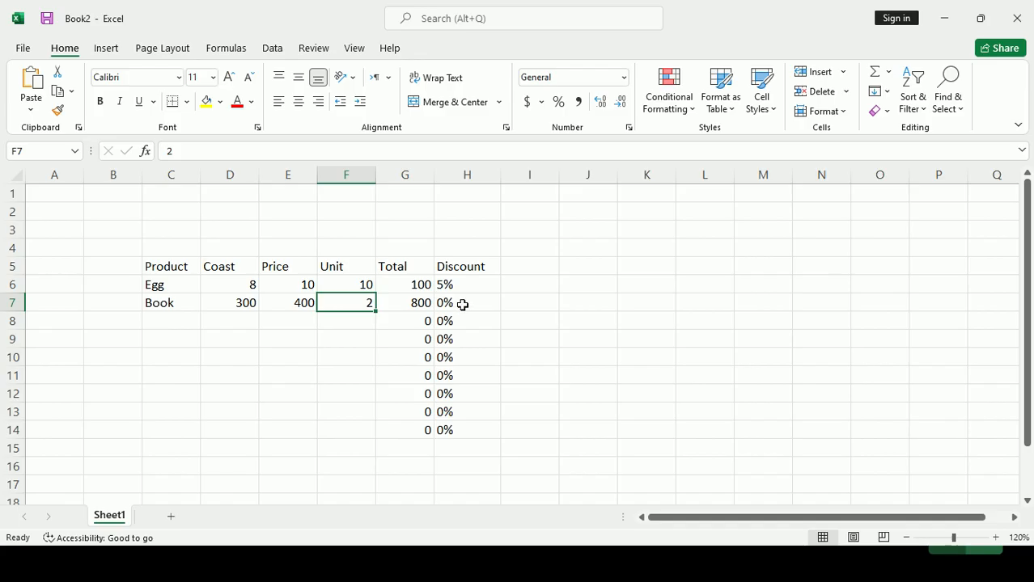
click(461, 305)
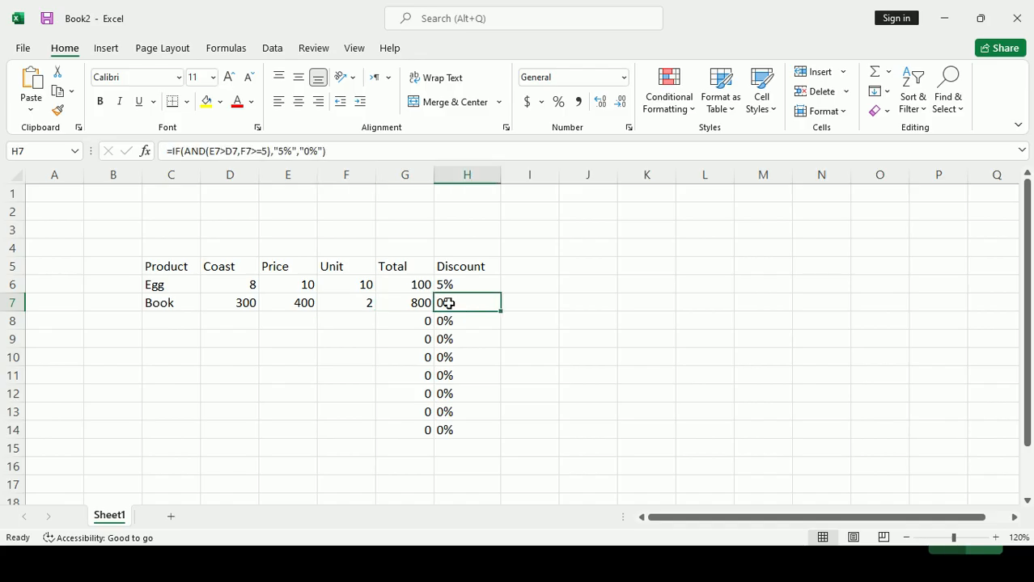
double_click(449, 303)
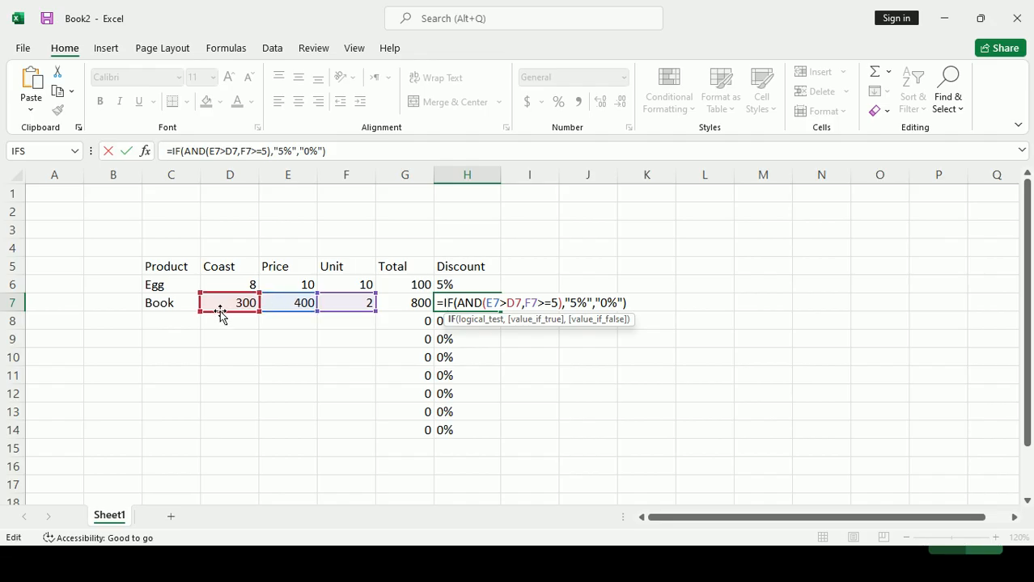
click(576, 302)
drag(524, 302, 551, 303)
click(623, 303)
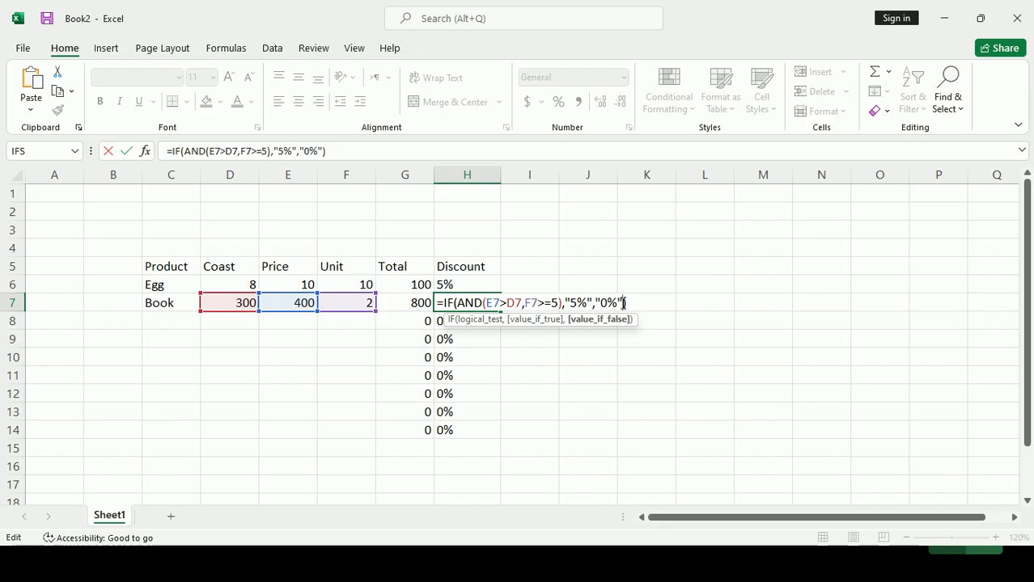
key(Return)
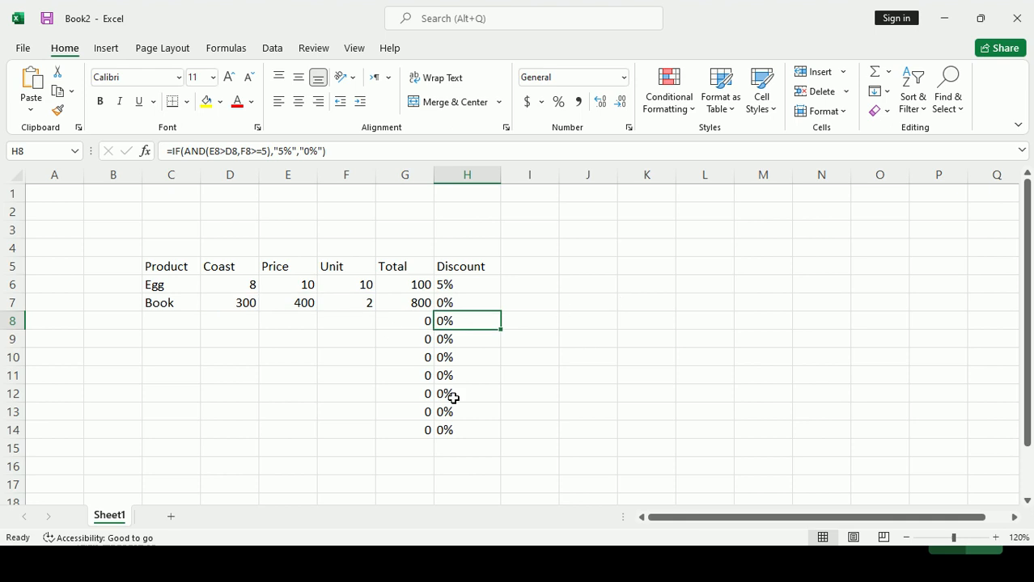
Add a second worksheet to Book2 and return to Sheet1 after checking the sample table in Book1
click(174, 520)
key(alt+Tab)
click(485, 397)
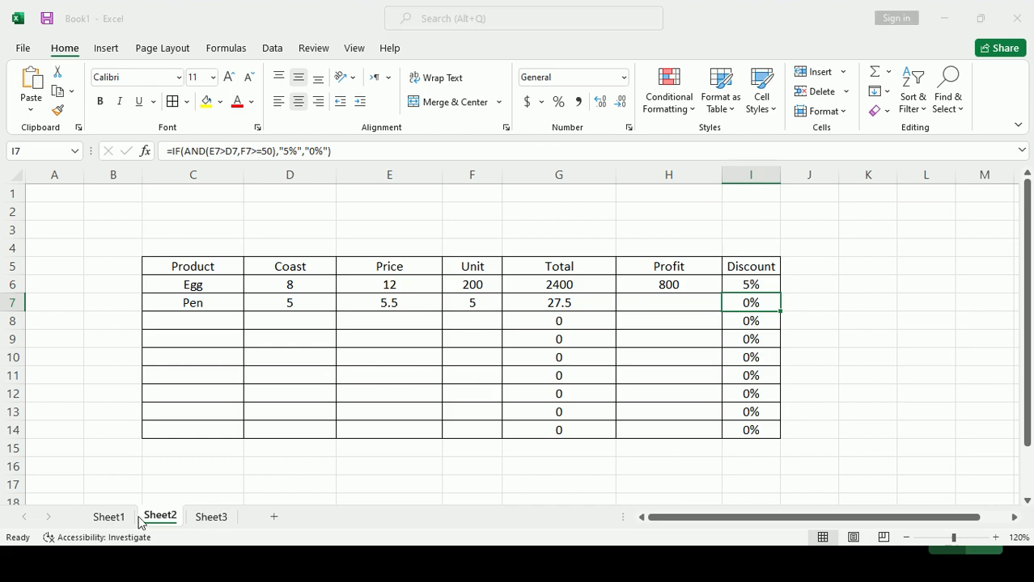
key(alt+Tab)
click(109, 515)
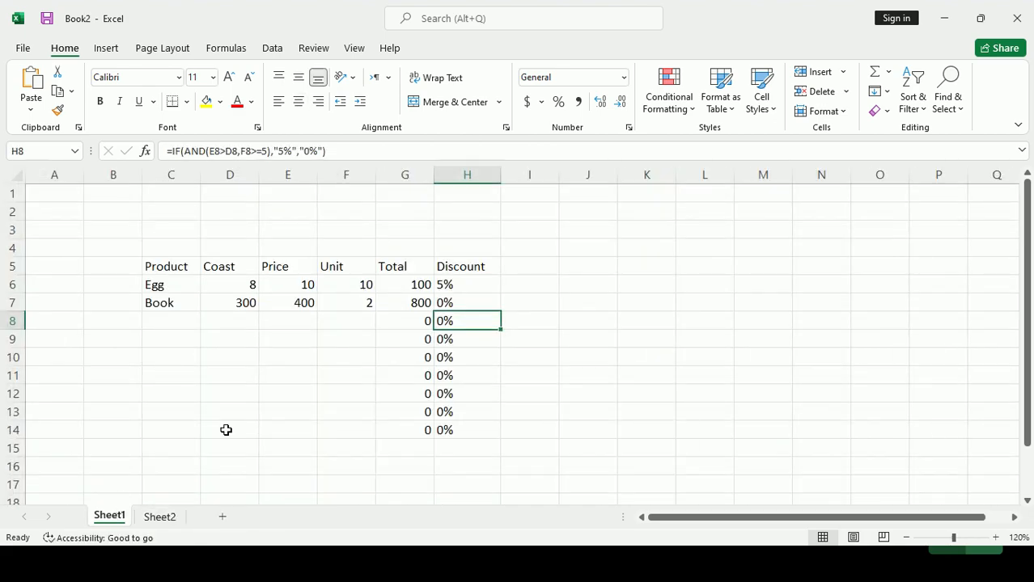
Add the header Profit in I5 beside Discount and begin a formula in I6
click(445, 284)
click(448, 266)
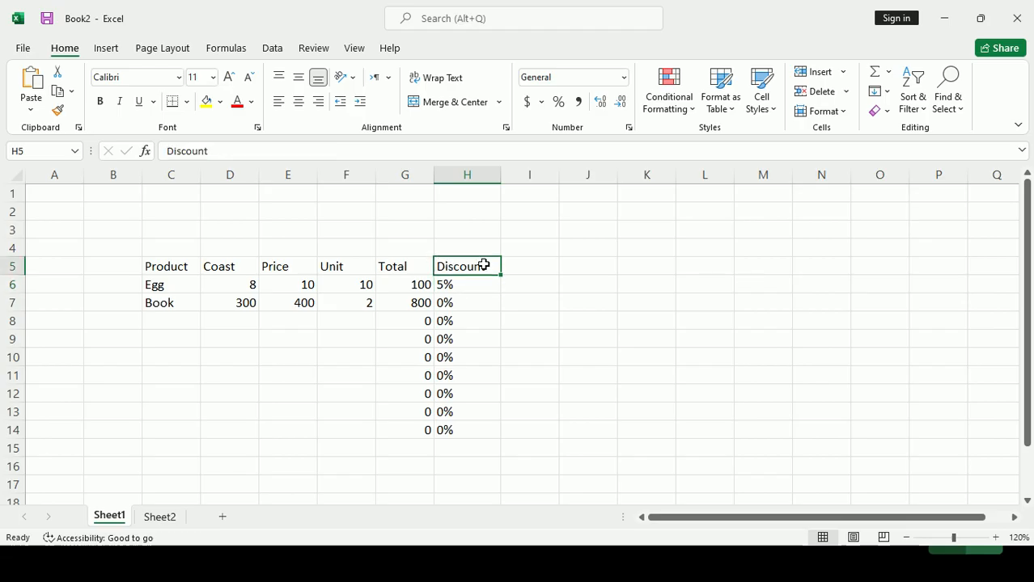
click(540, 262)
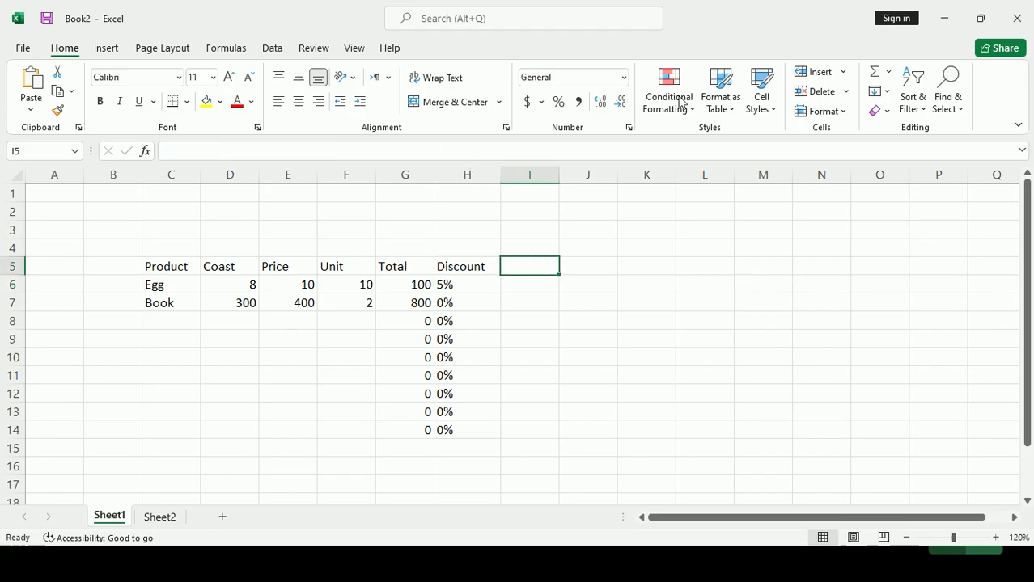
text(Pro)
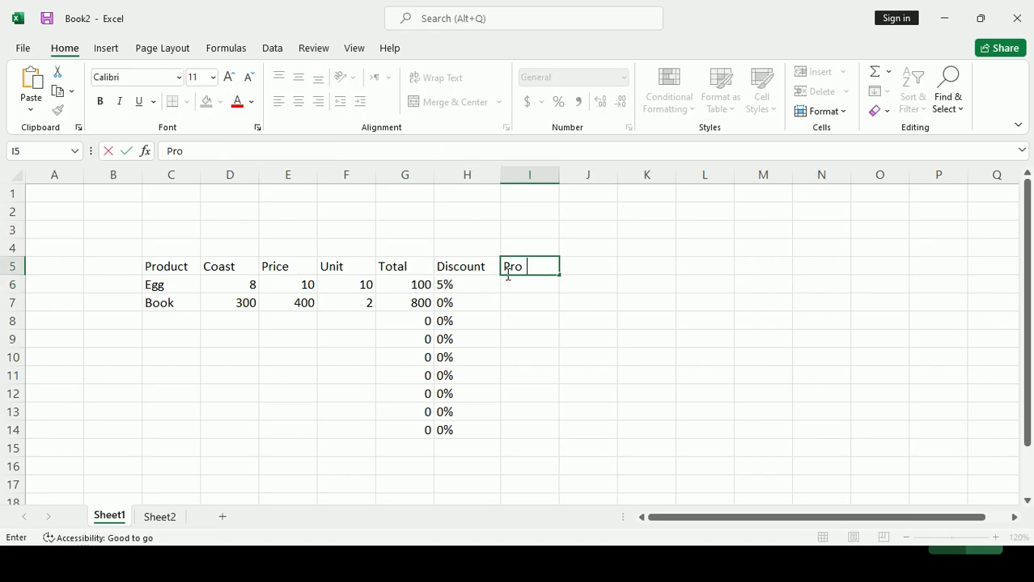
text(fit)
key(Return)
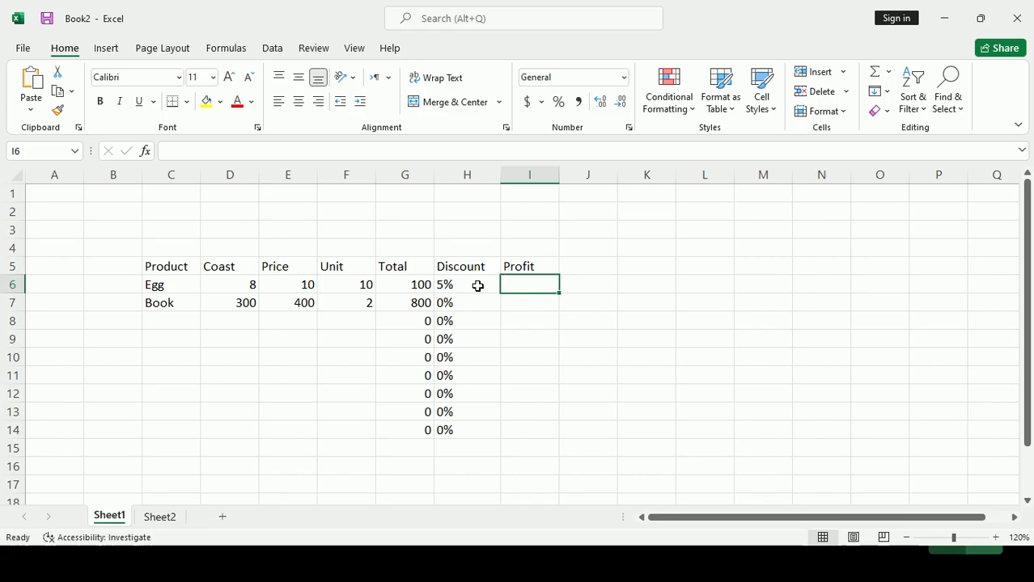
text(=)
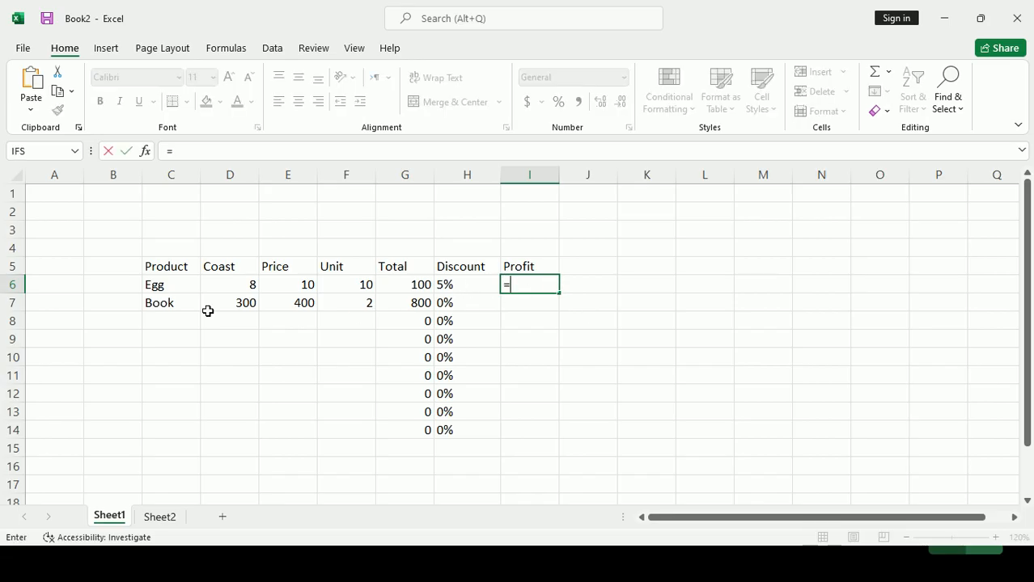
click(296, 284)
text(-)
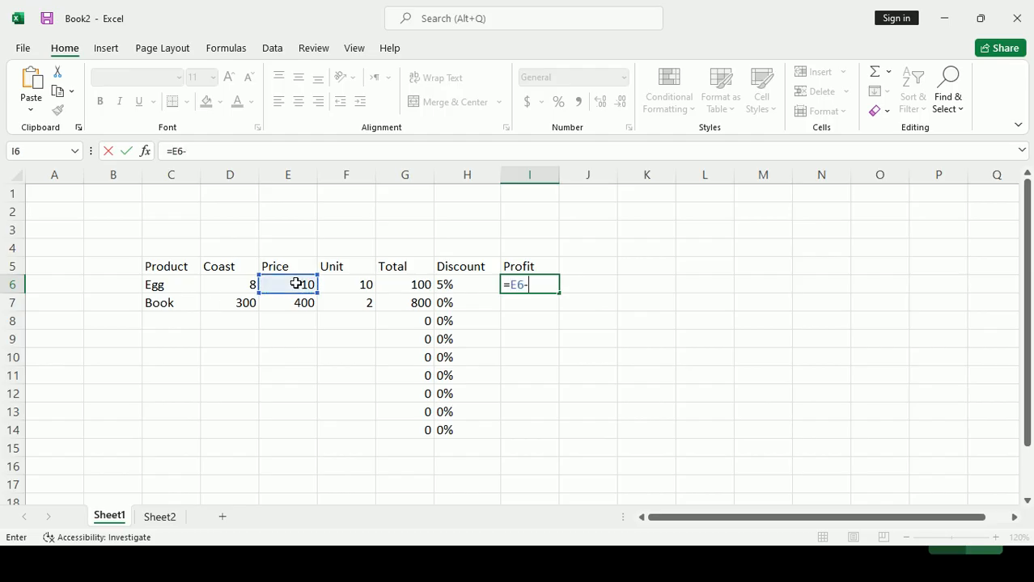
key(BackSpace)
key(BackSpace)
key(BackSpace)
Complete the Profit formula in I6 as =(E6-D6)*F6, multiplying the Price minus Coast difference by Unit
text(()
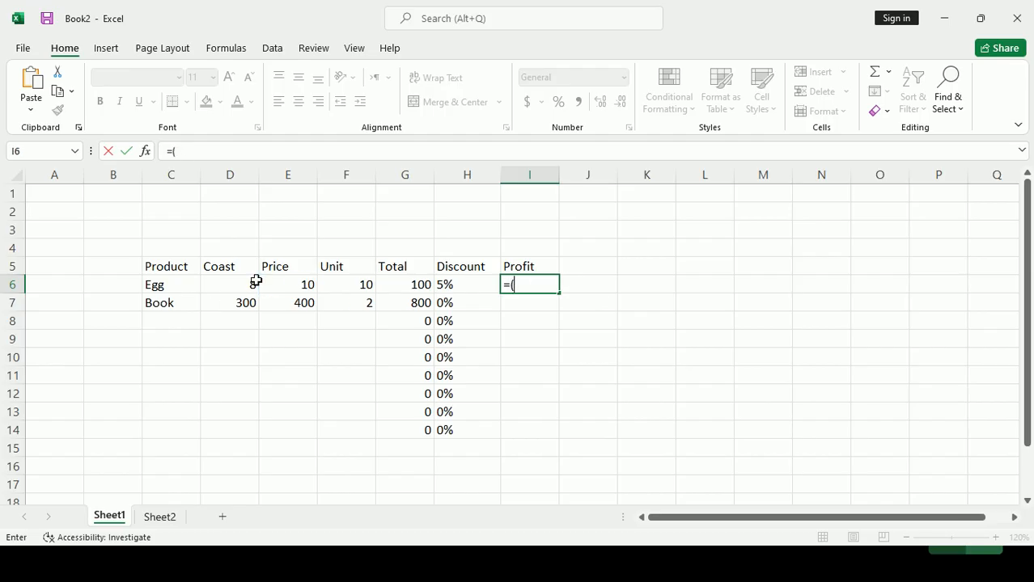
click(299, 284)
text(-)
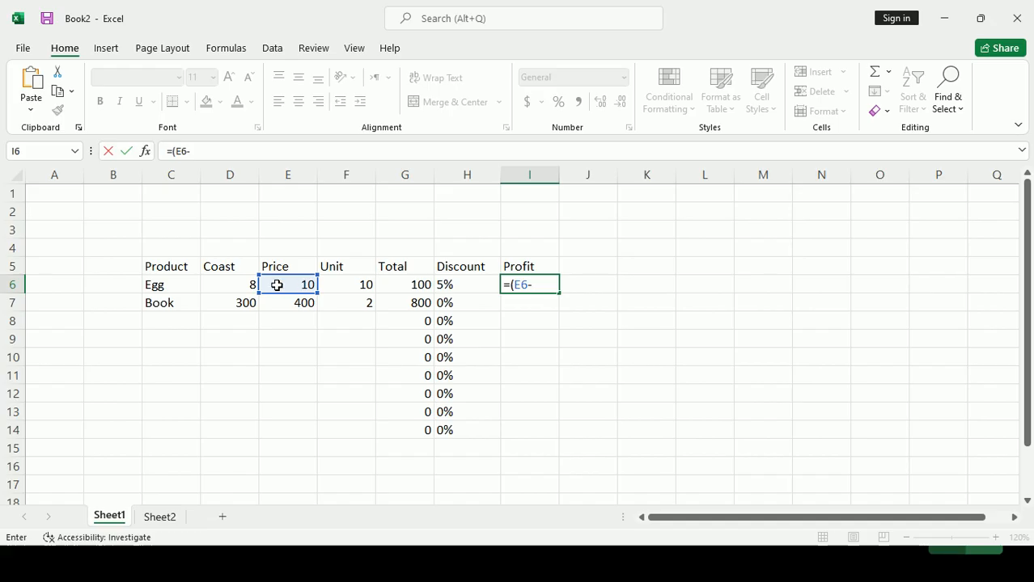
click(245, 284)
text())
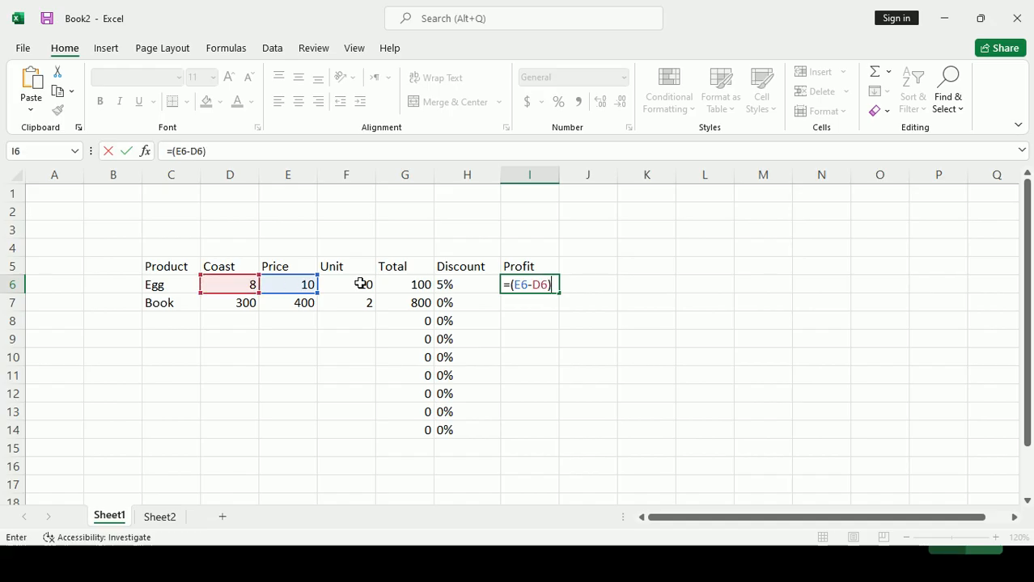
text(*)
click(346, 284)
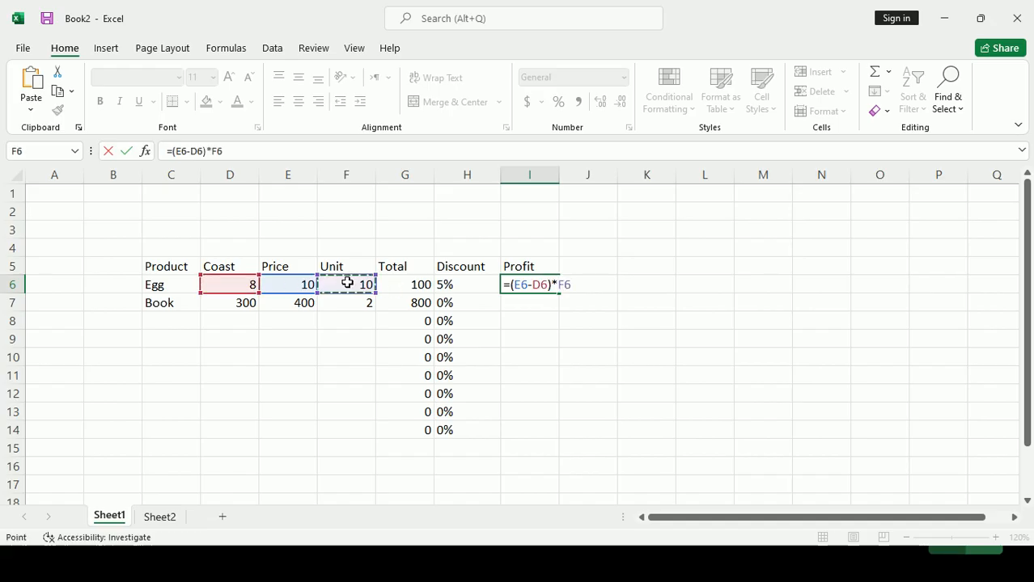
key(Return)
Fill the Profit formula from I6 down to I14
click(550, 286)
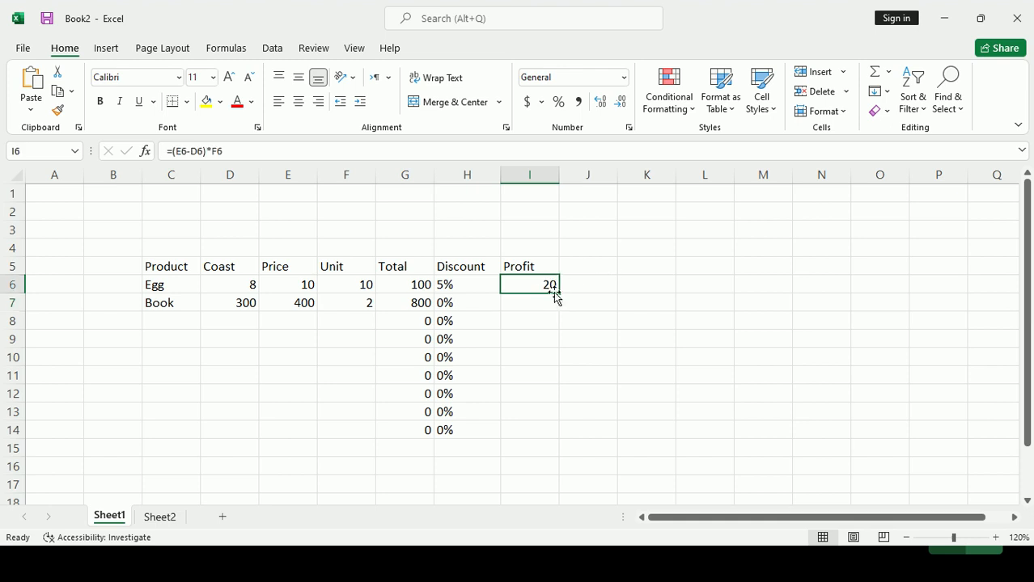
drag(562, 295, 559, 434)
click(525, 297)
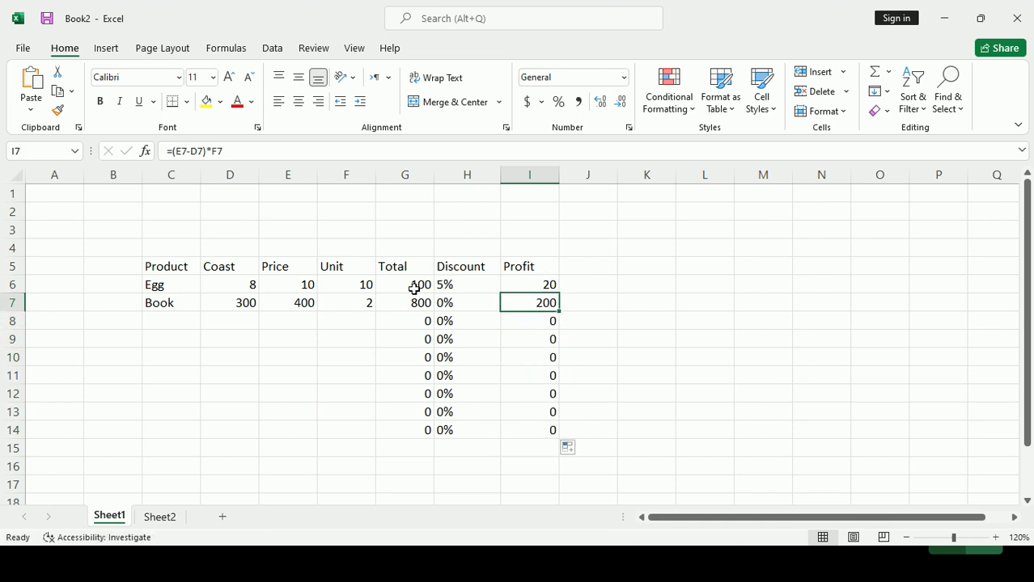
Add a third AND condition to the Discount formula in H6, making it =IF(AND(E6>D6,F6>=5,I6>=500),"5%","0%")
click(457, 287)
click(371, 301)
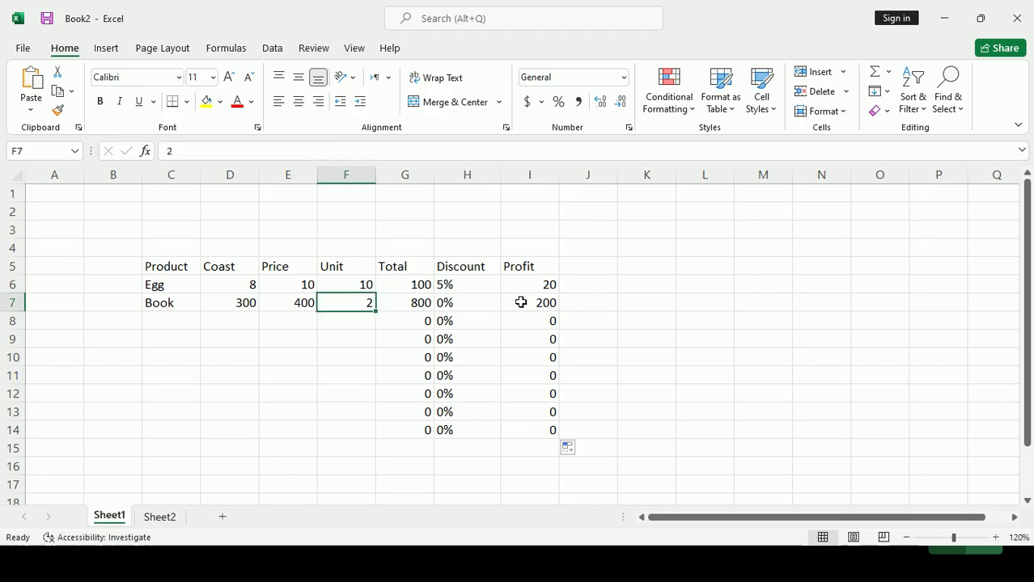
click(469, 285)
double_click(477, 286)
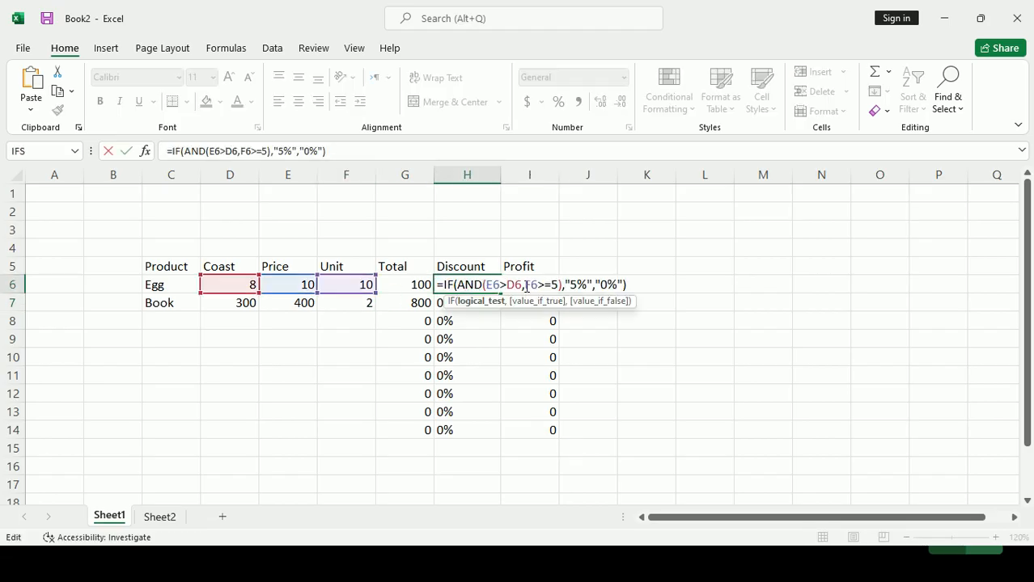
click(557, 285)
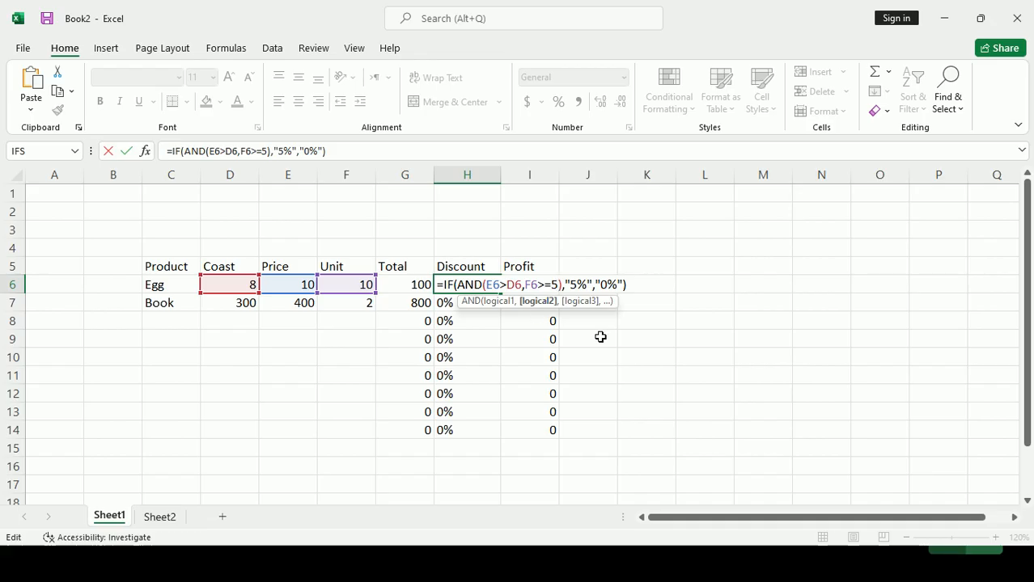
text(,)
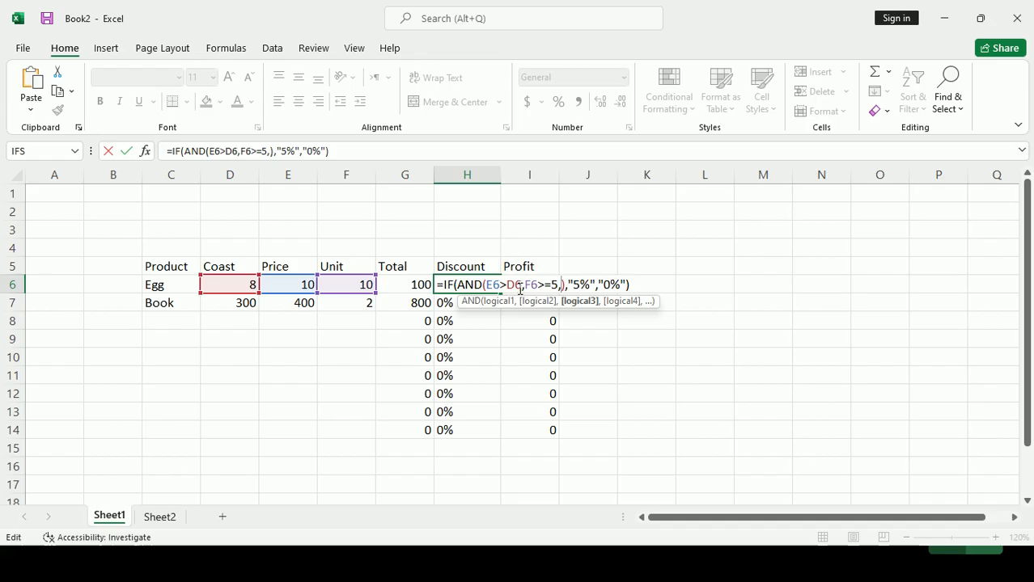
text(I)
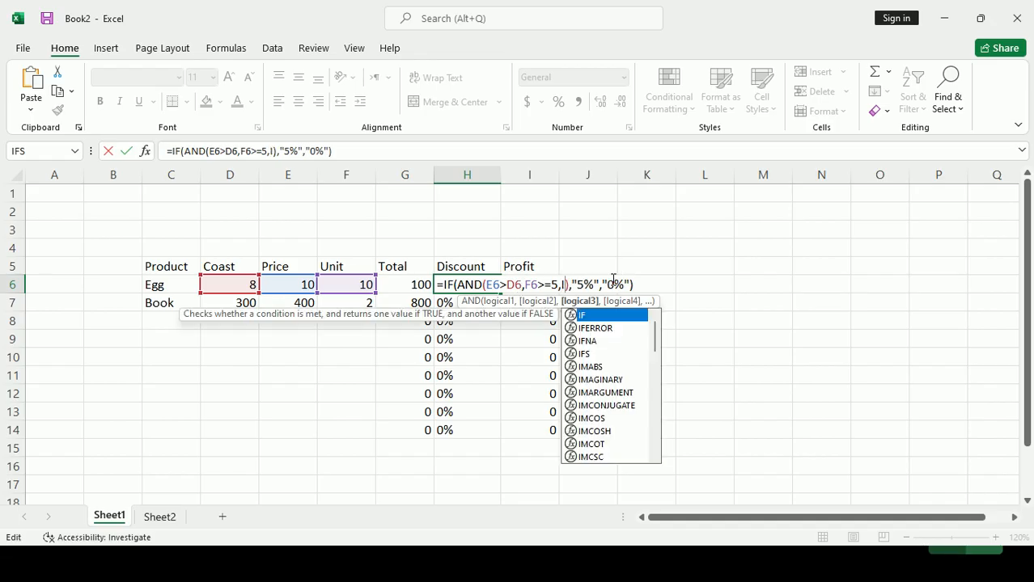
text(6)
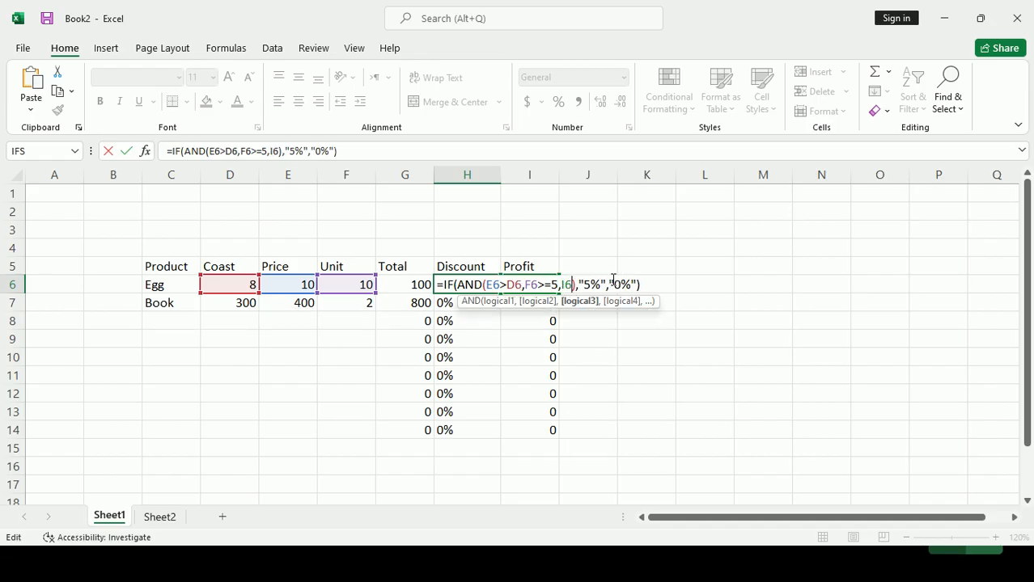
text(>)
key(BackSpace)
text(=>)
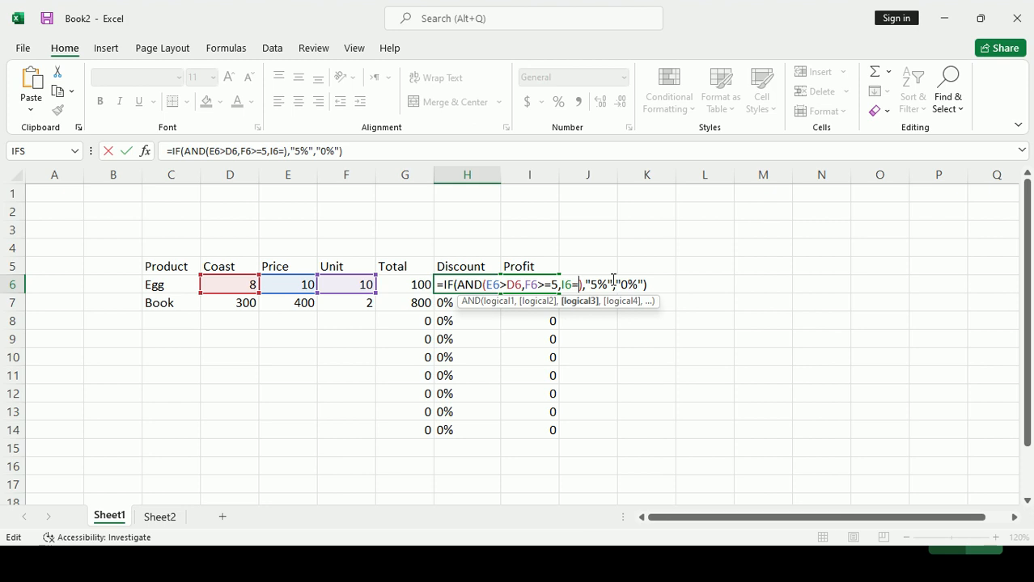
text(500)
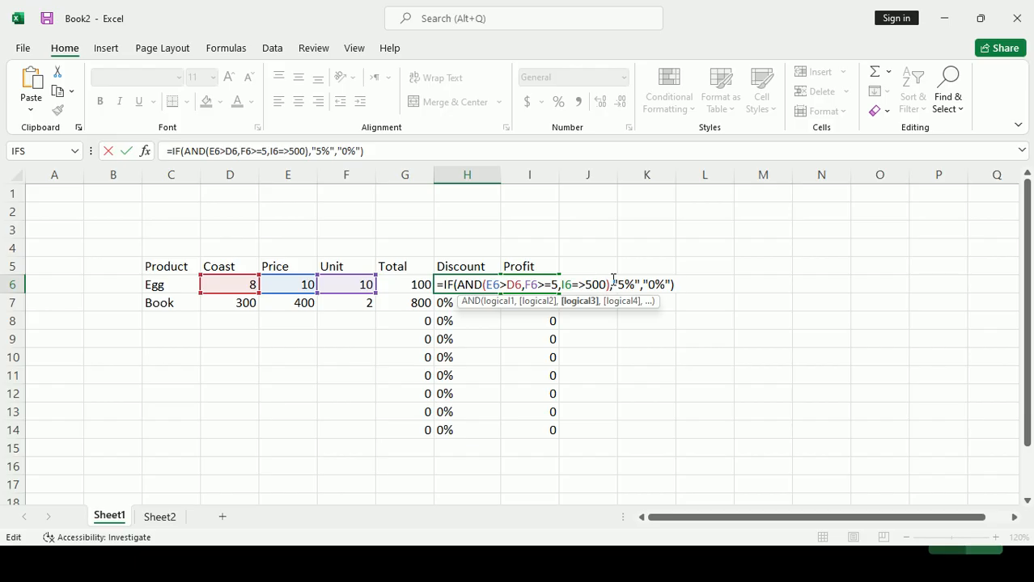
key(Return)
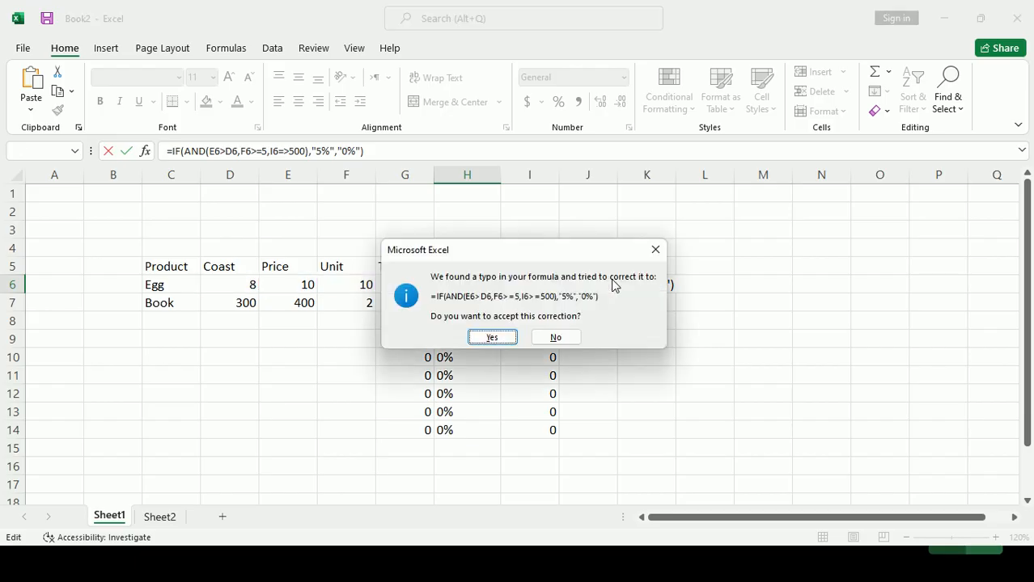
key(Return)
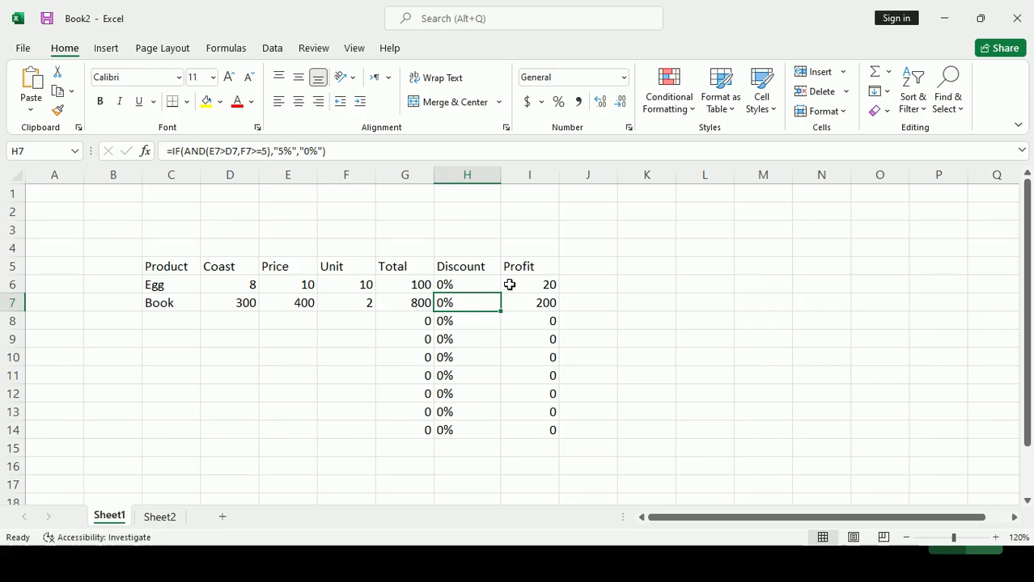
Check the Egg row's Discount formula against its Total, Price and Profit cells
click(482, 285)
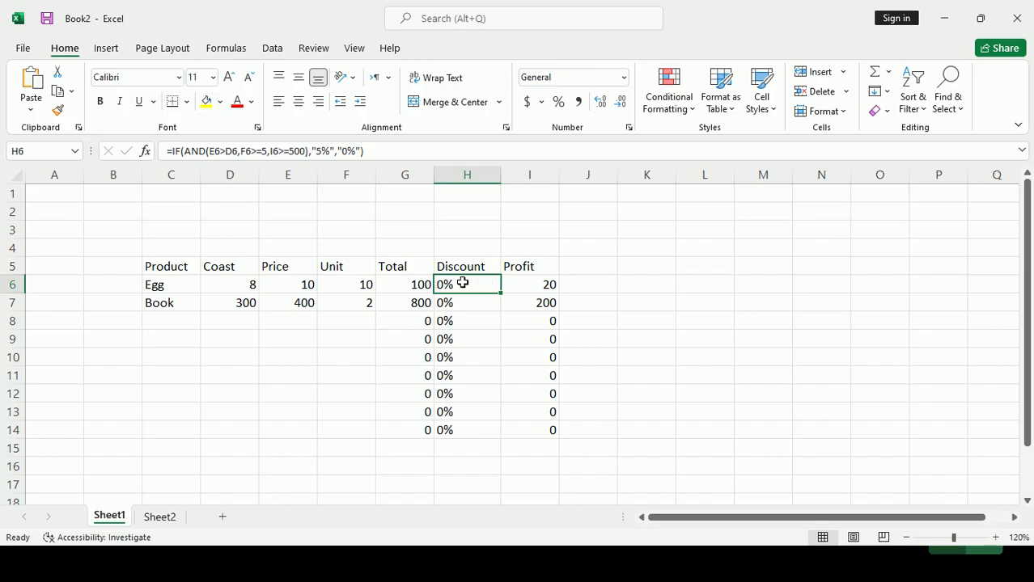
click(409, 283)
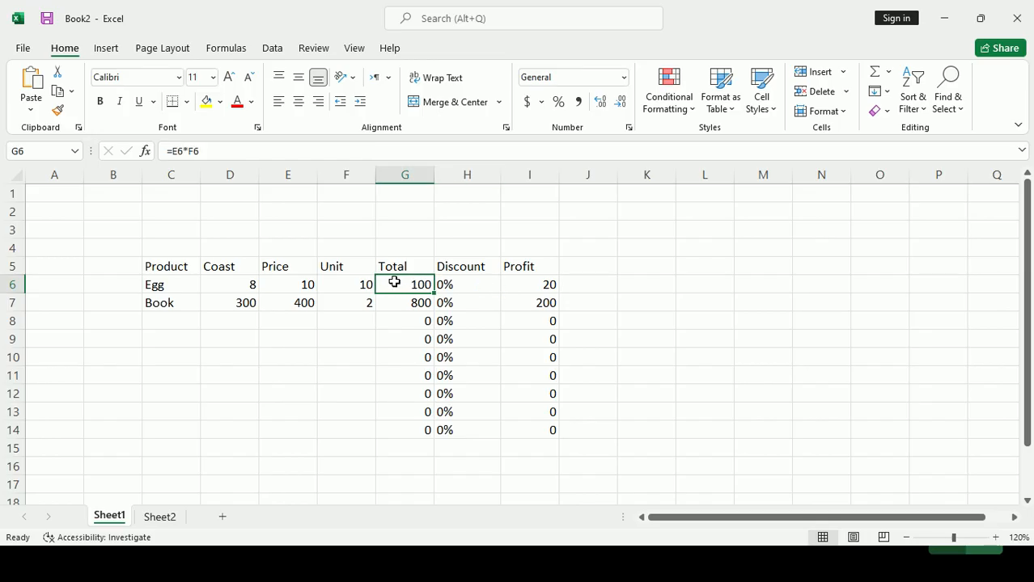
click(320, 281)
click(489, 286)
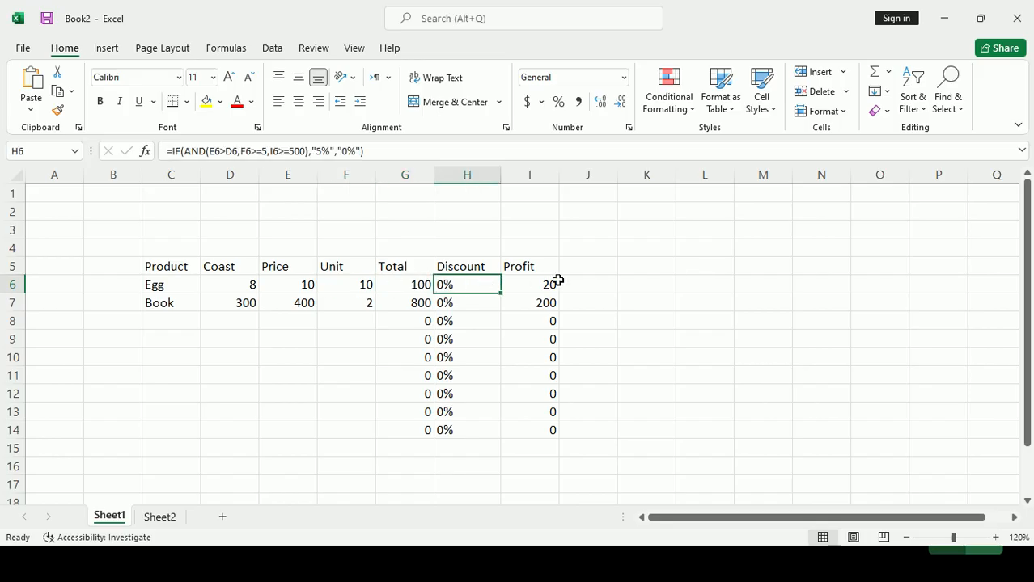
click(562, 284)
click(526, 270)
click(536, 285)
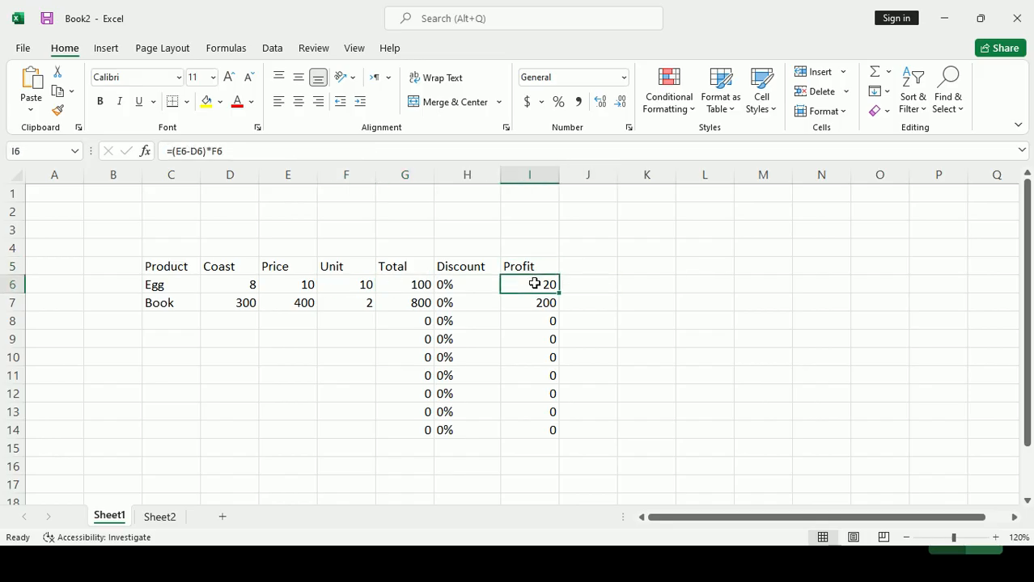
Enter Keybord as the third product in C8
click(163, 320)
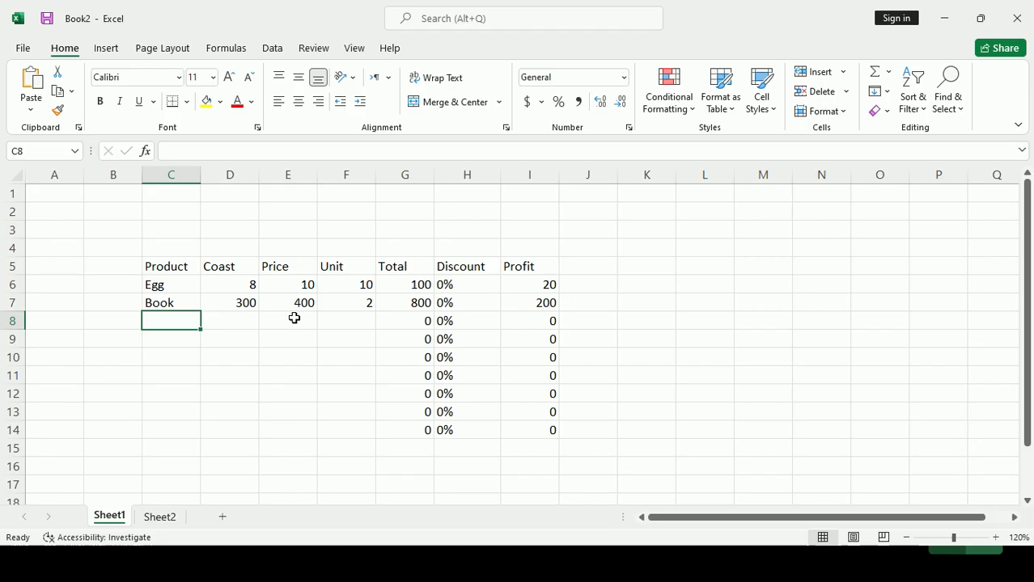
text(Keybor)
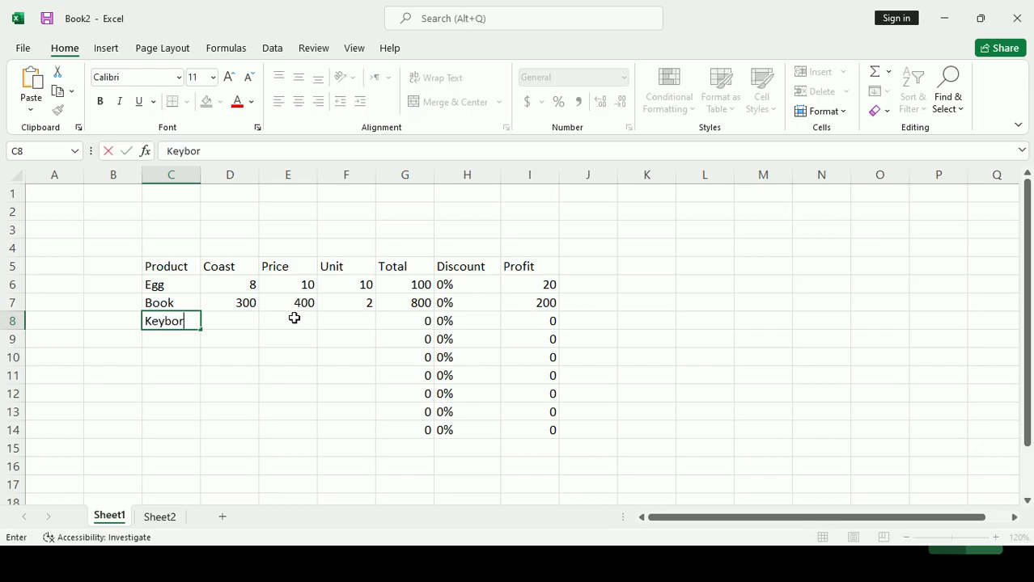
key(Return)
key(Up)
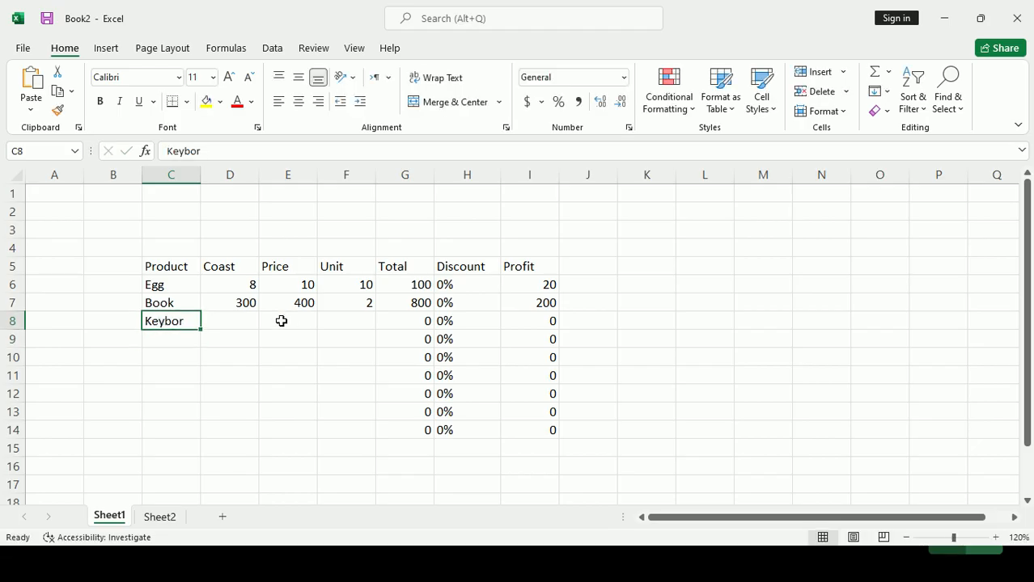
double_click(182, 319)
text(d)
key(Return)
key(Up)
key(Right)
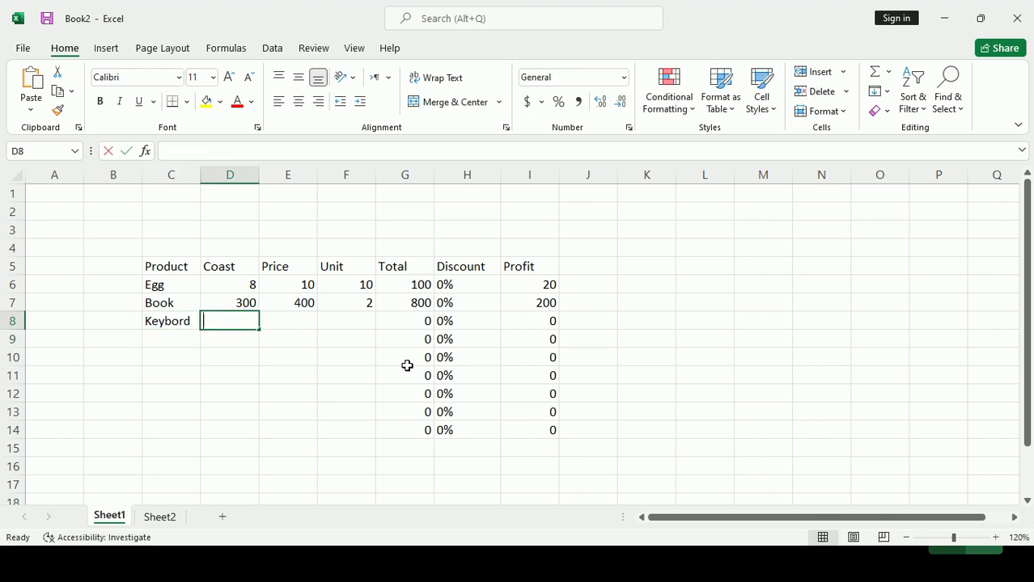
Fill in the Keybord row with Coast 800, Price 1500 and Unit 1
text(800)
key(Tab)
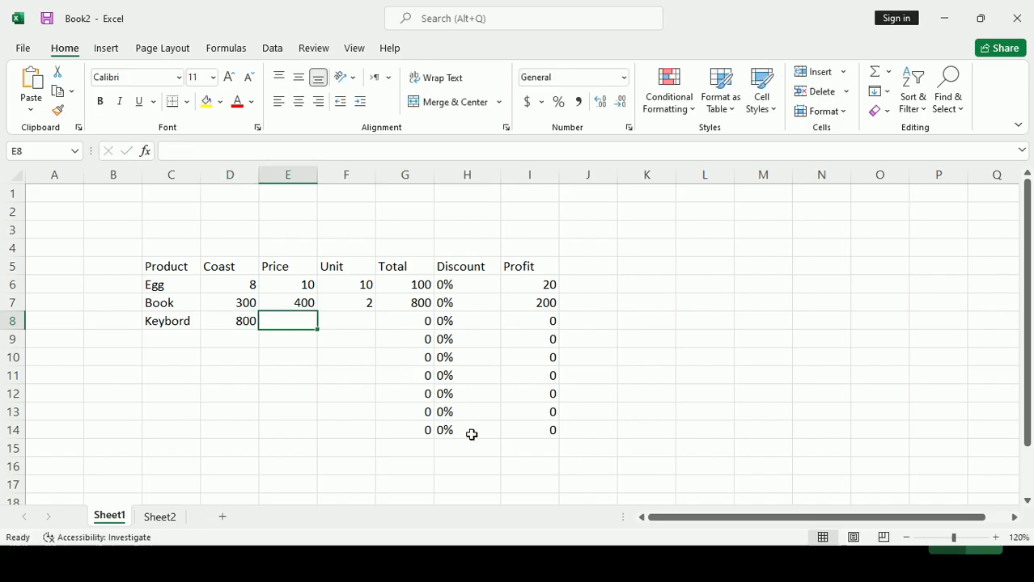
text(1200)
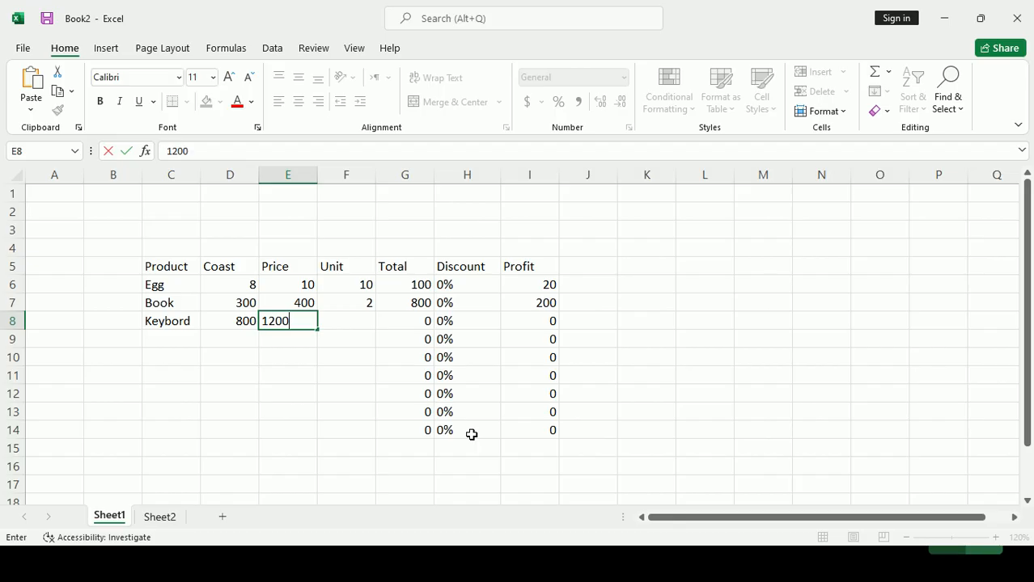
key(BackSpace)
key(BackSpace)
key(BackSpace)
text(500)
key(Tab)
text(1)
key(Tab)
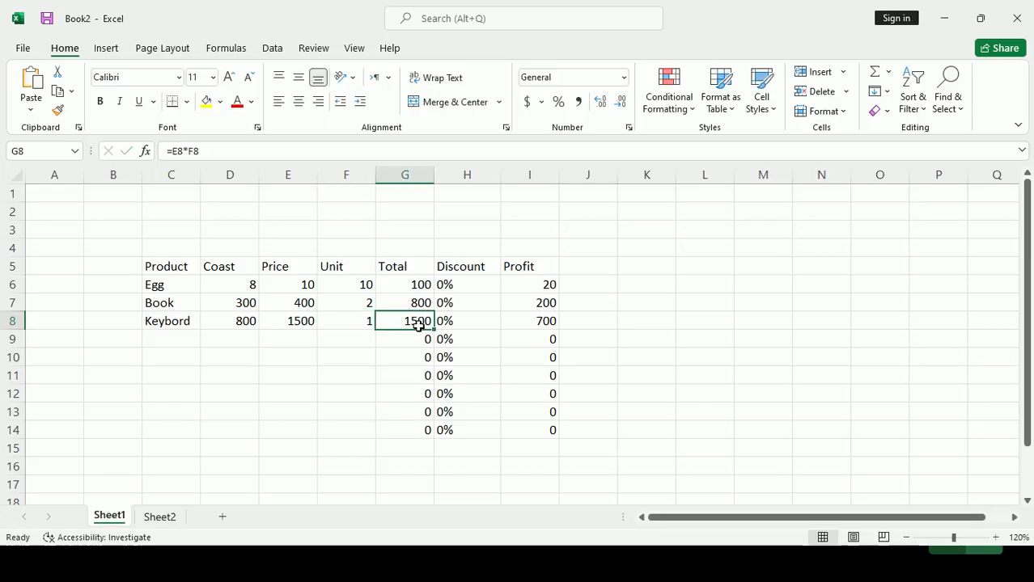
Check the Keybord row's Profit and Discount formulas, and set its Unit in F8 to 5
click(540, 321)
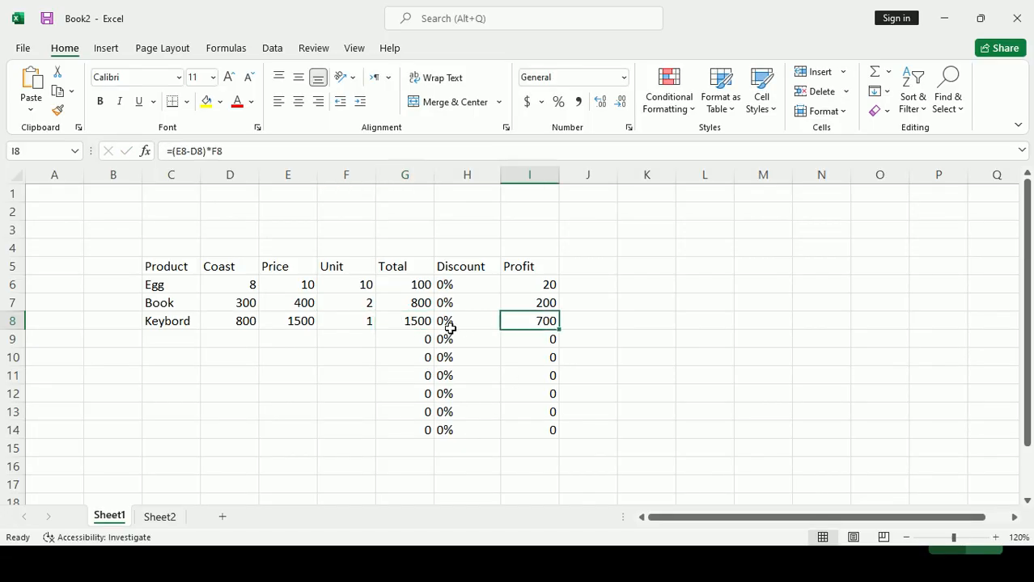
click(450, 331)
double_click(450, 320)
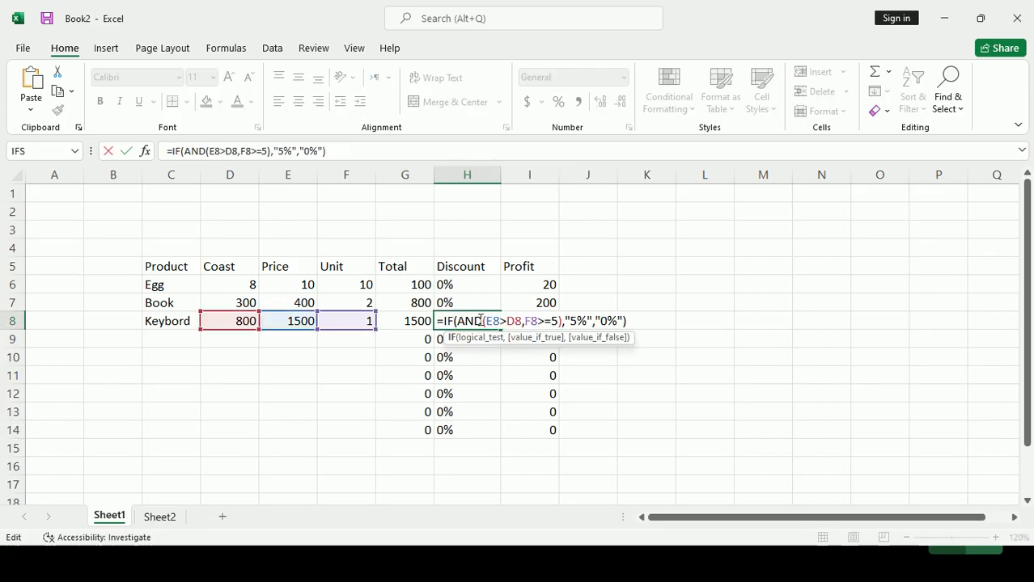
key(Return)
click(369, 322)
text(5)
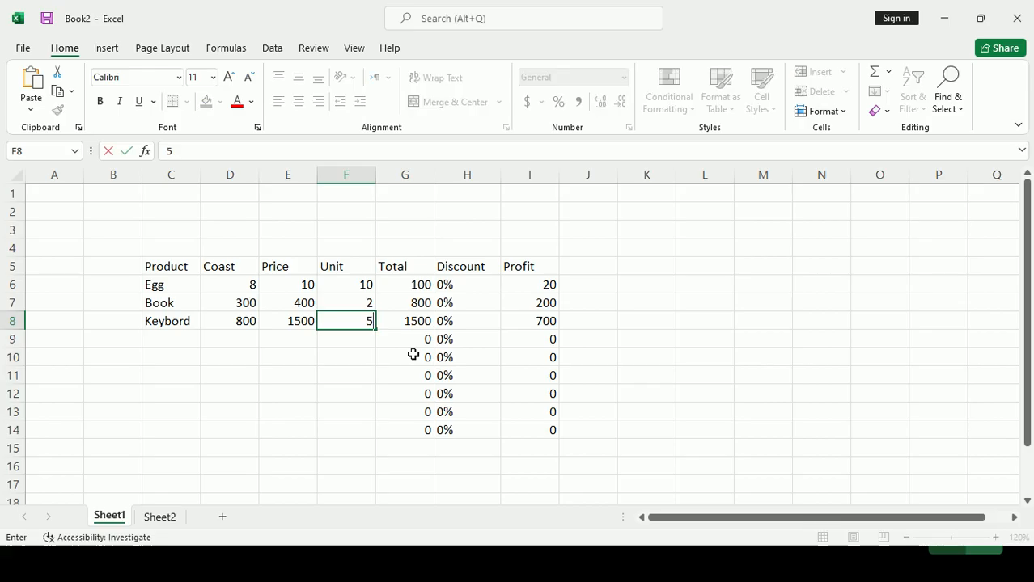
key(Return)
Examine the Keybord row's Discount result and Profit formula, and compare them with the Egg row's Unit, Total and Discount
click(456, 320)
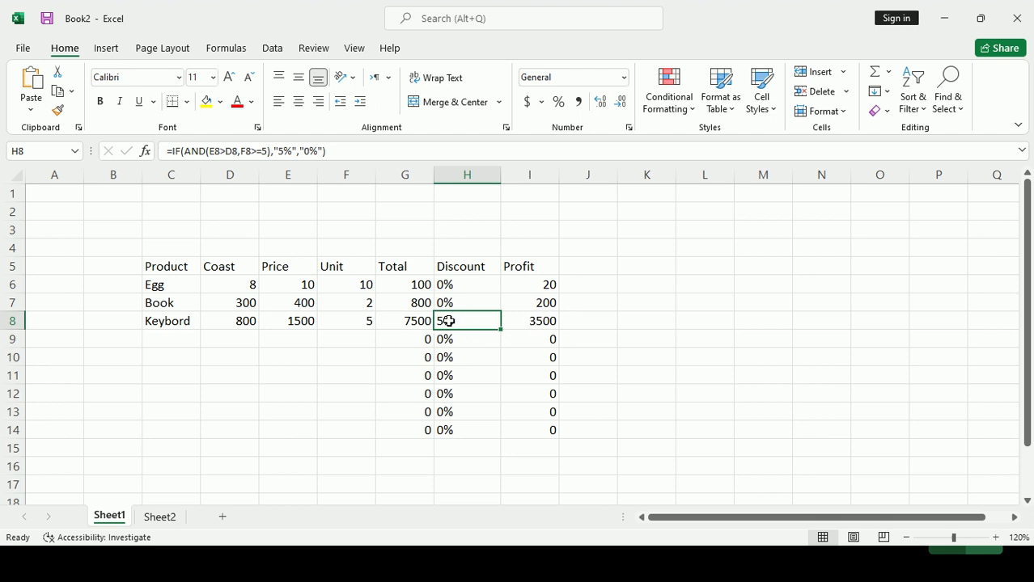
click(530, 324)
double_click(538, 321)
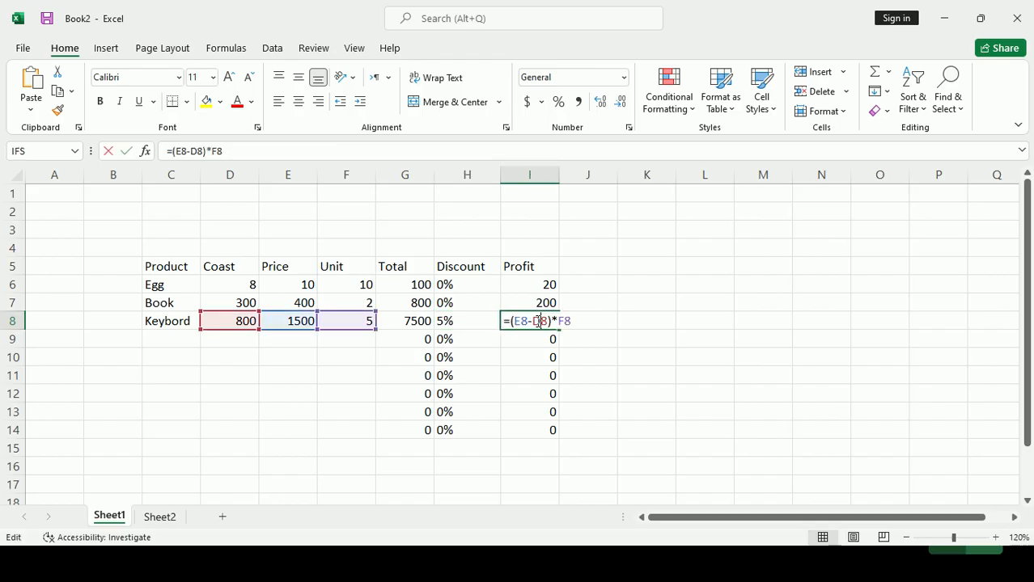
key(Return)
click(540, 320)
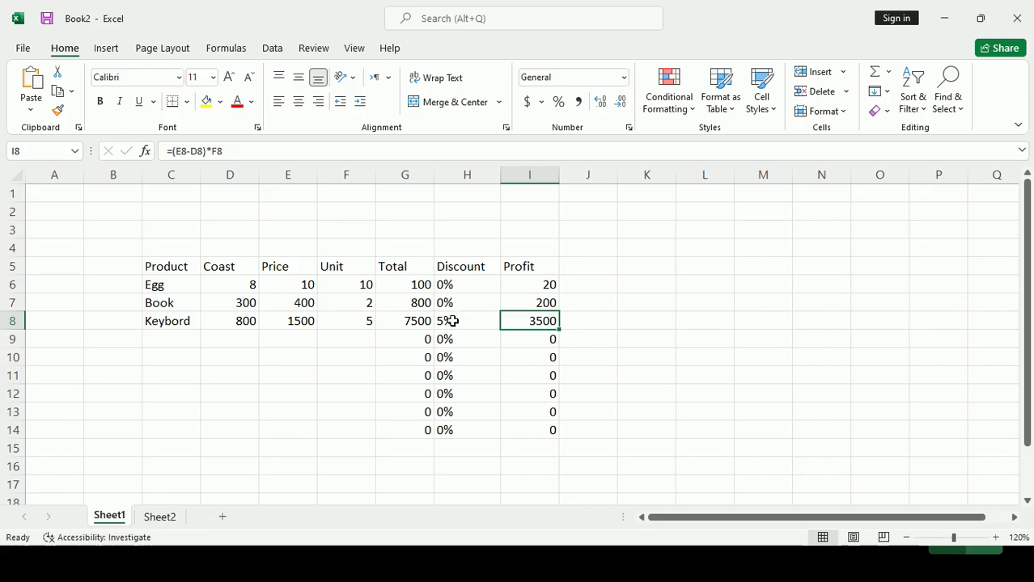
click(441, 283)
click(354, 284)
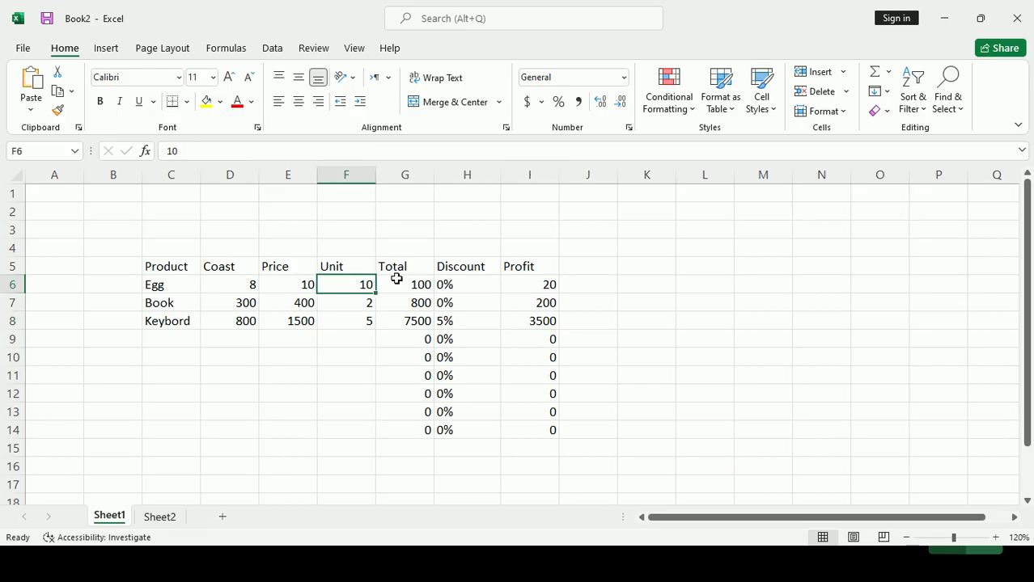
drag(354, 280, 447, 282)
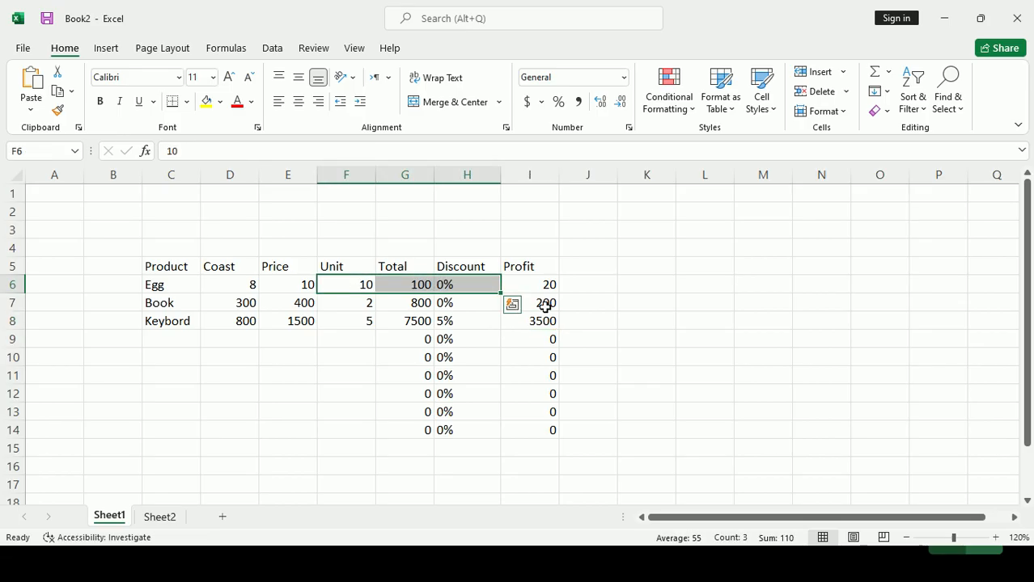
click(537, 320)
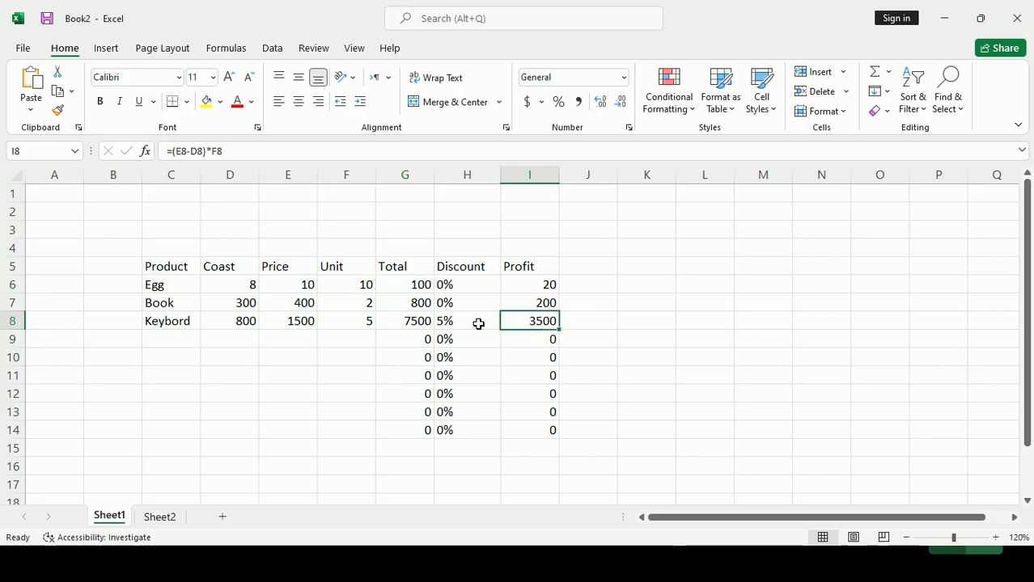
Inspect the AND condition inside the Discount formula in H8, and recheck the Egg row's Total and Unit cells
double_click(441, 322)
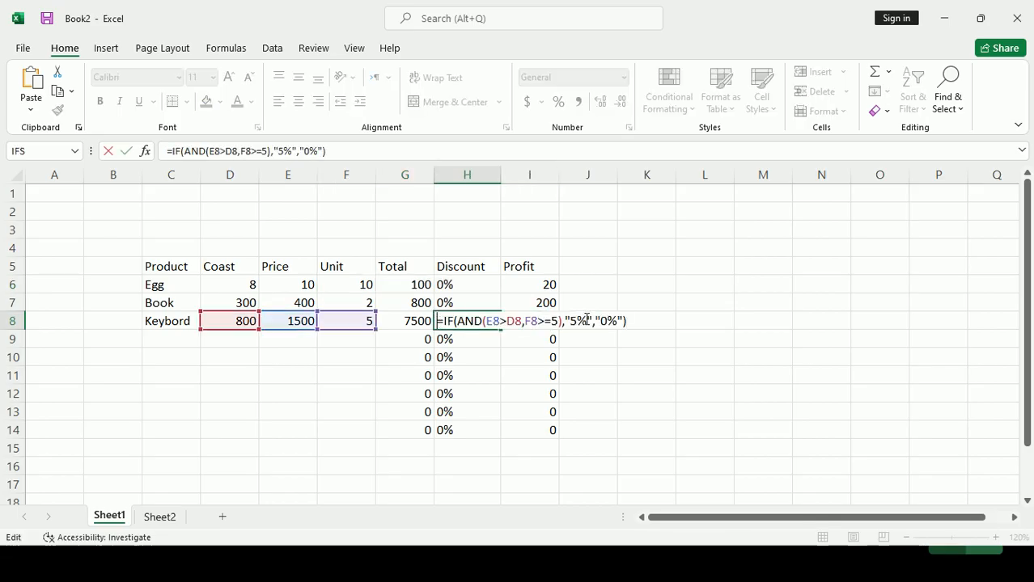
key(Return)
click(467, 321)
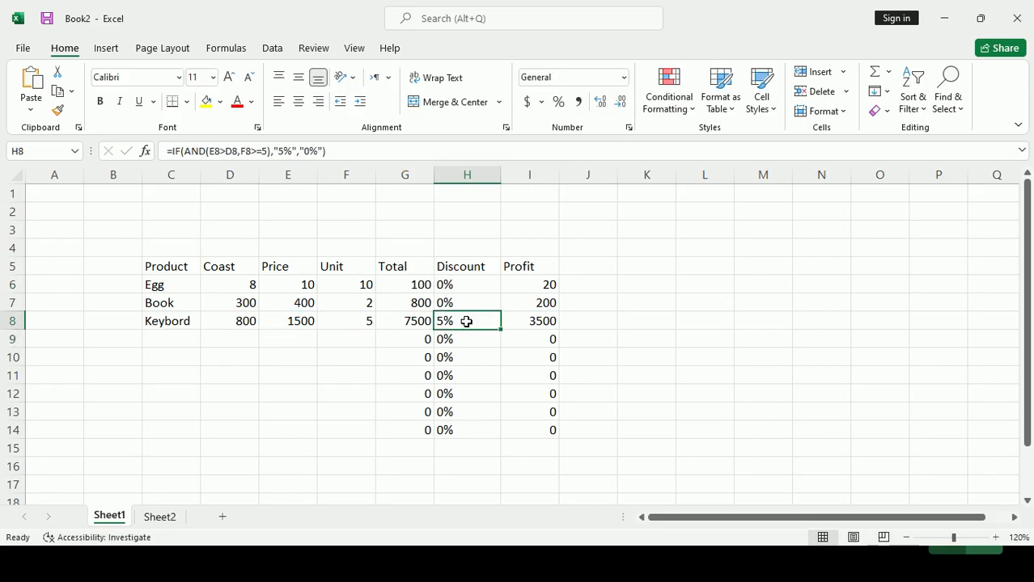
double_click(467, 321)
drag(458, 321, 561, 321)
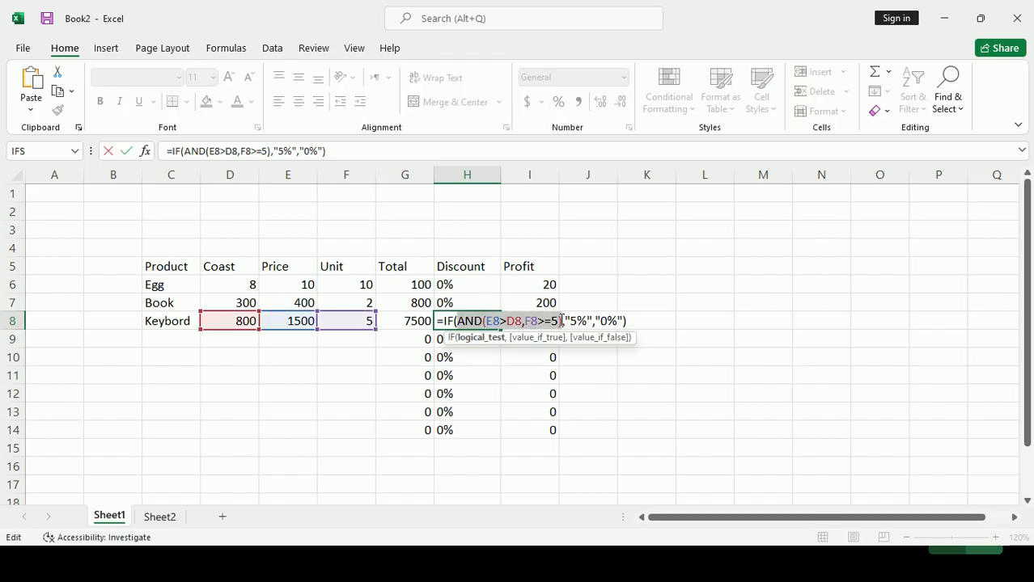
key(Return)
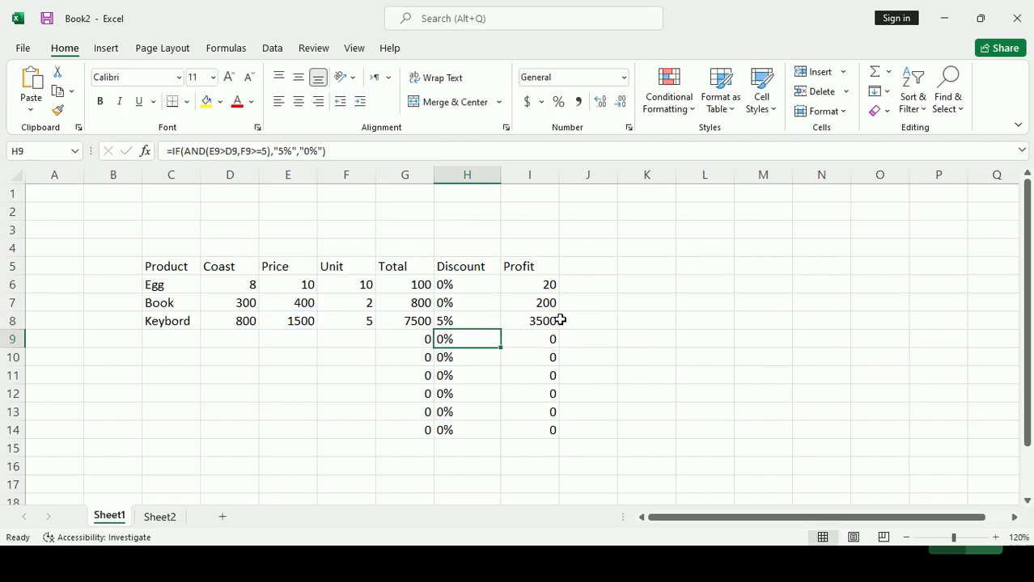
click(389, 284)
click(359, 288)
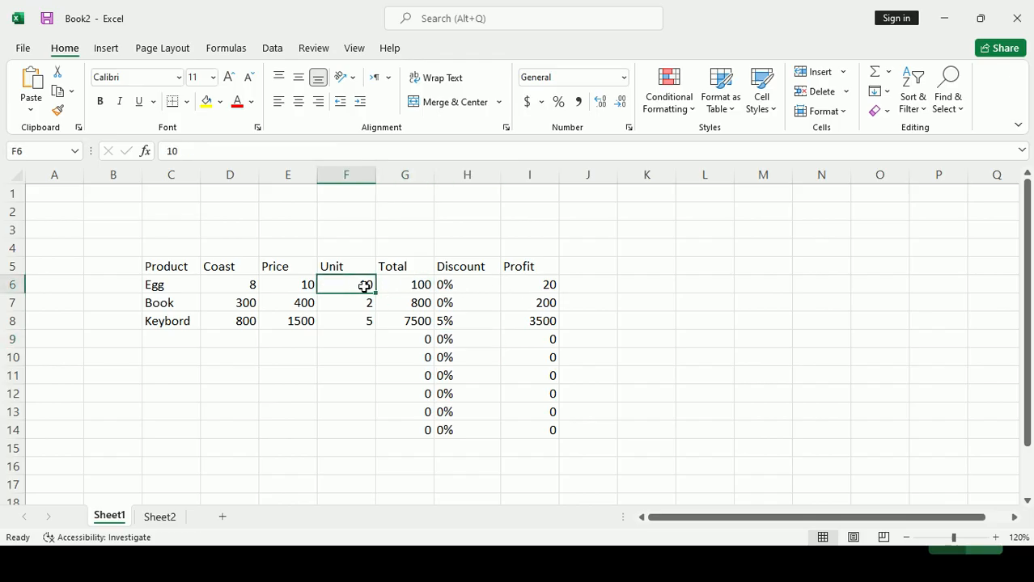
Compare the Egg row's Discount and Profit formulas with the Keybord row's Discount, Unit and Total cells
click(447, 283)
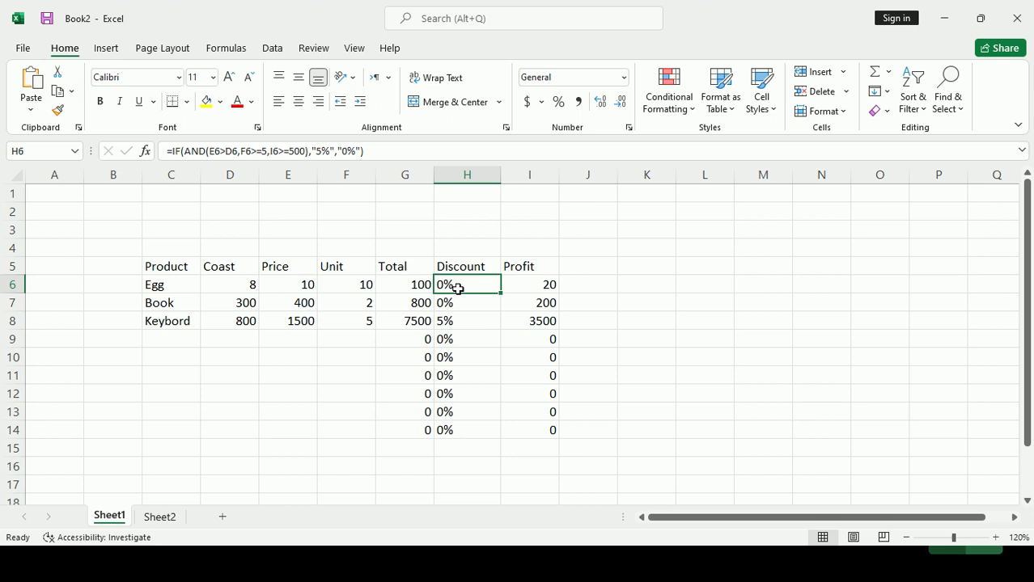
click(538, 283)
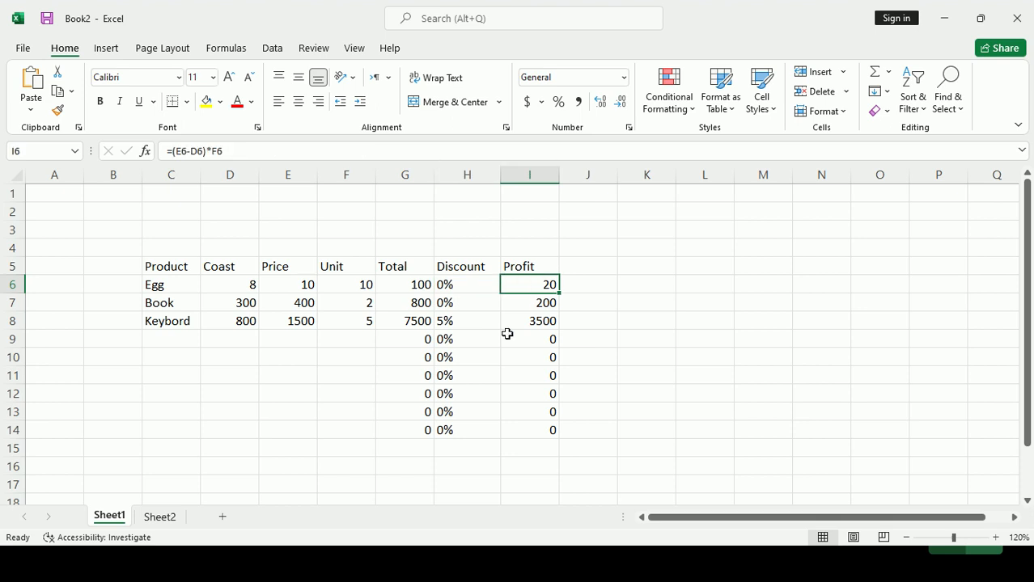
click(440, 322)
click(345, 325)
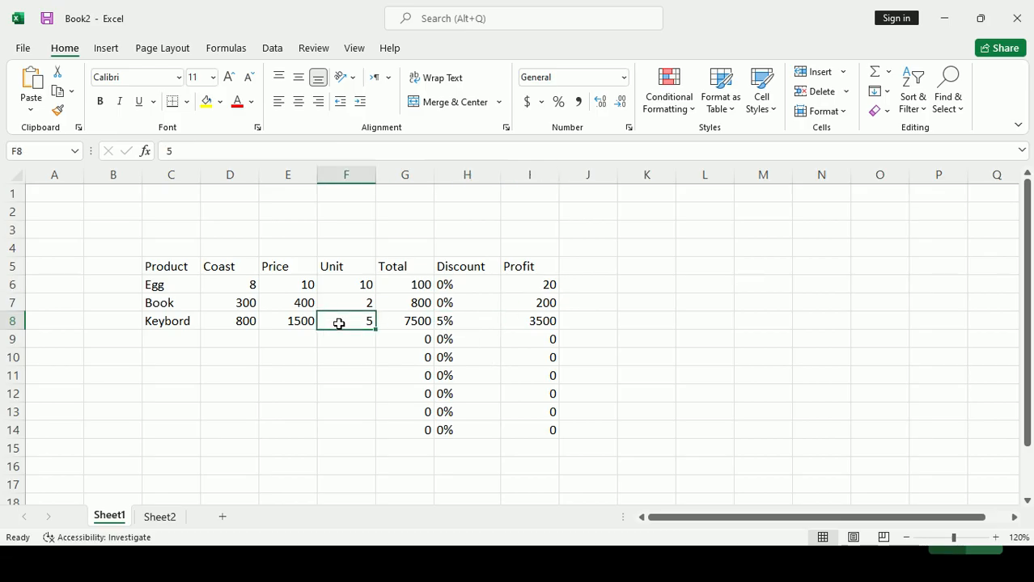
click(431, 321)
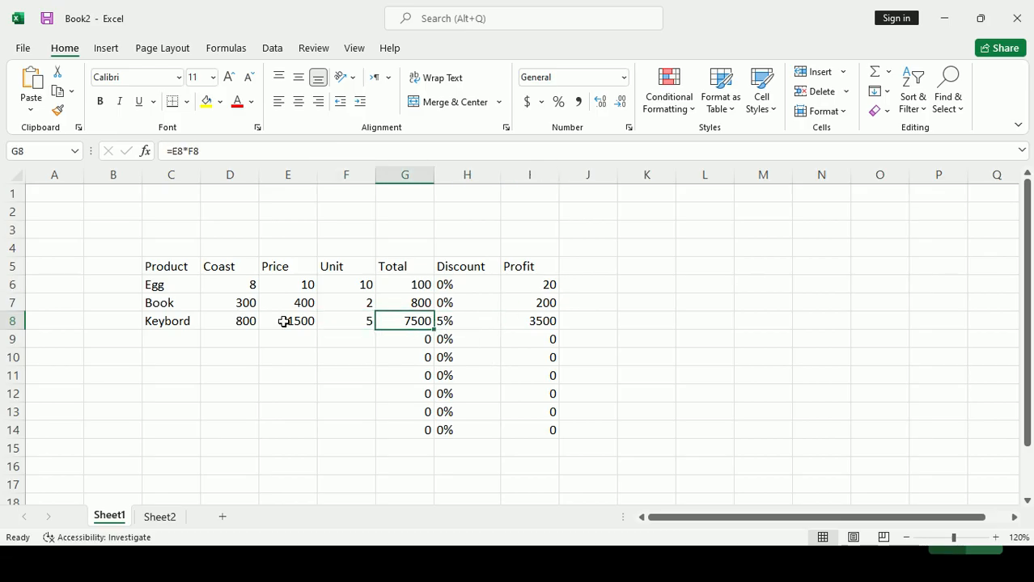
Set the Keybord row's Coast to 100 and Price to 200, and check its Unit and Profit cells
click(248, 321)
text(3000)
key(Tab)
key(shift+Tab)
text(100)
key(Tab)
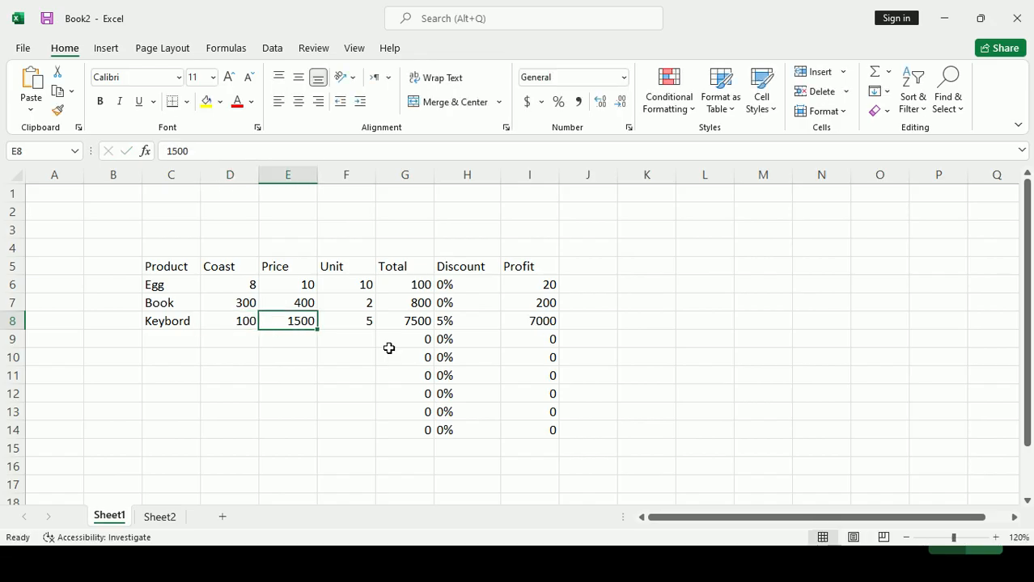
text(200)
key(Return)
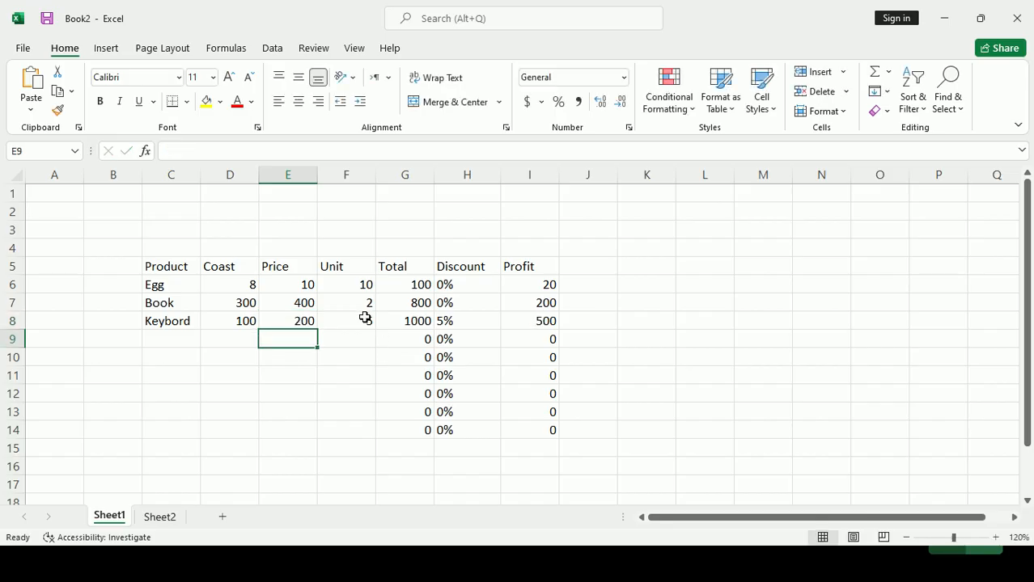
click(364, 323)
click(552, 322)
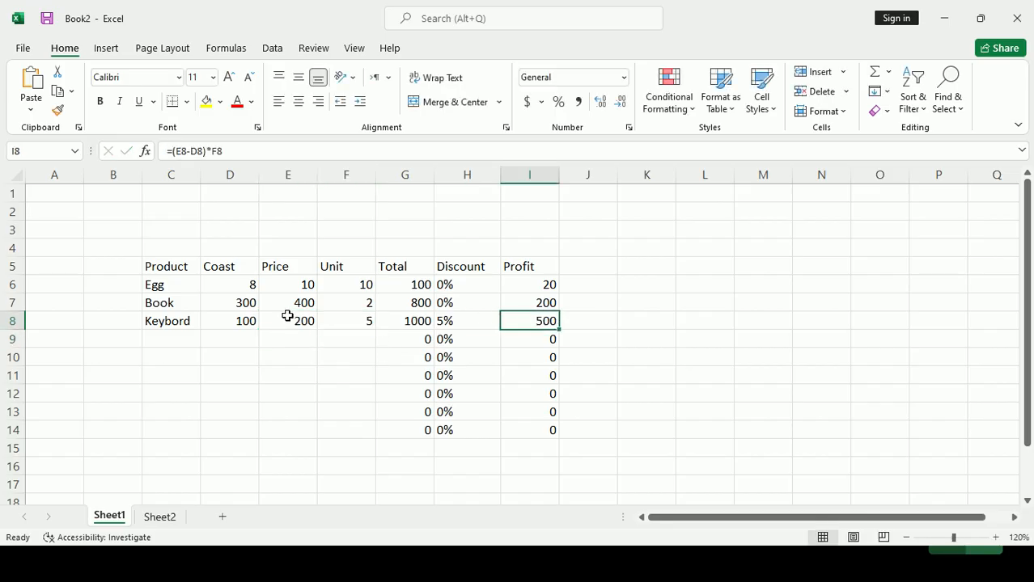
Set the Keybord row's Coast in D8 to 80 and its Price in E8 to 100
click(233, 323)
text(80)
key(Tab)
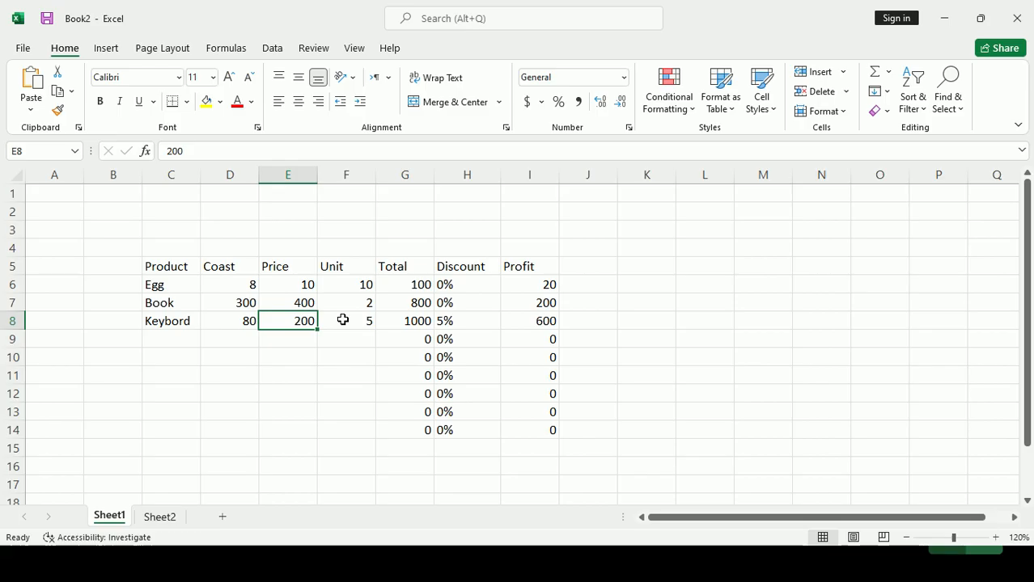
text(3100)
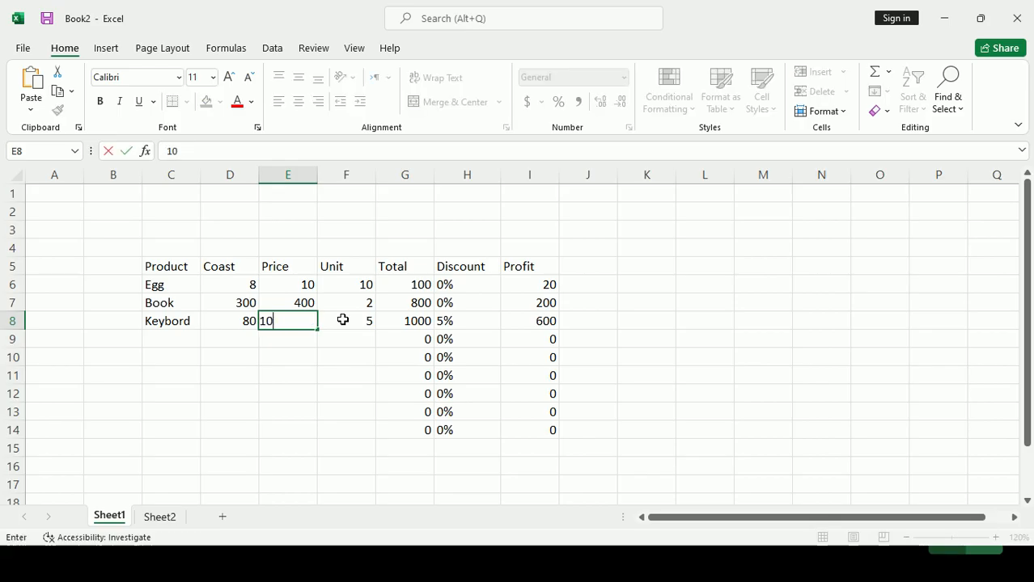
key(Return)
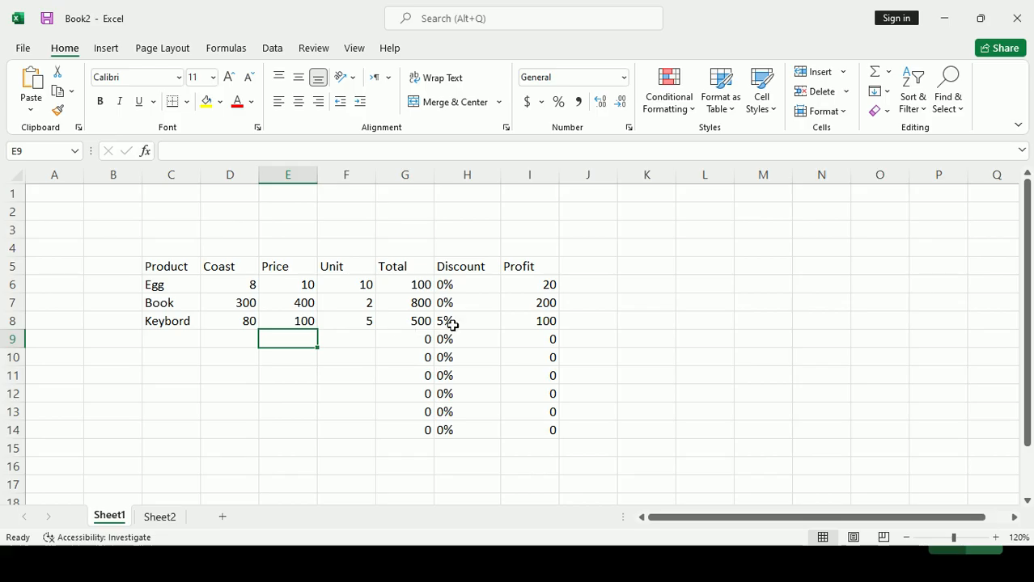
Inspect the Keybord row's Profit, Total and Unit cells and the conditions in its Discount formula in H8
drag(542, 321, 480, 320)
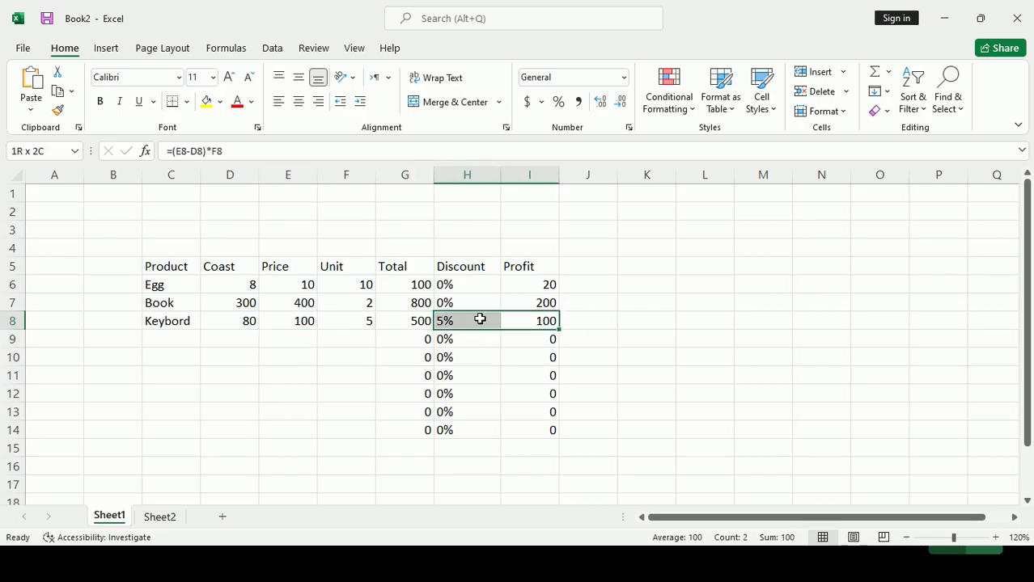
click(528, 319)
click(388, 323)
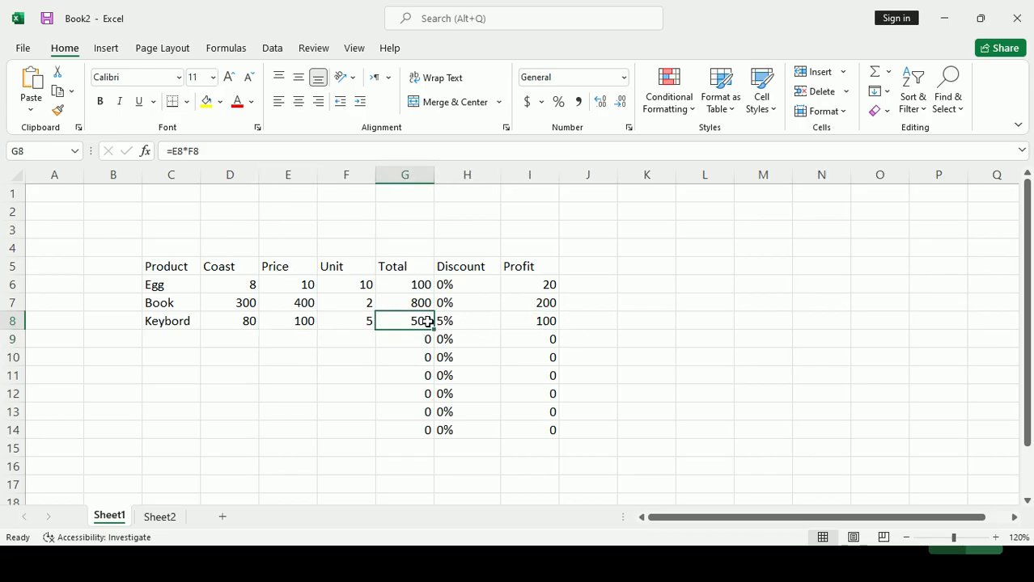
click(457, 322)
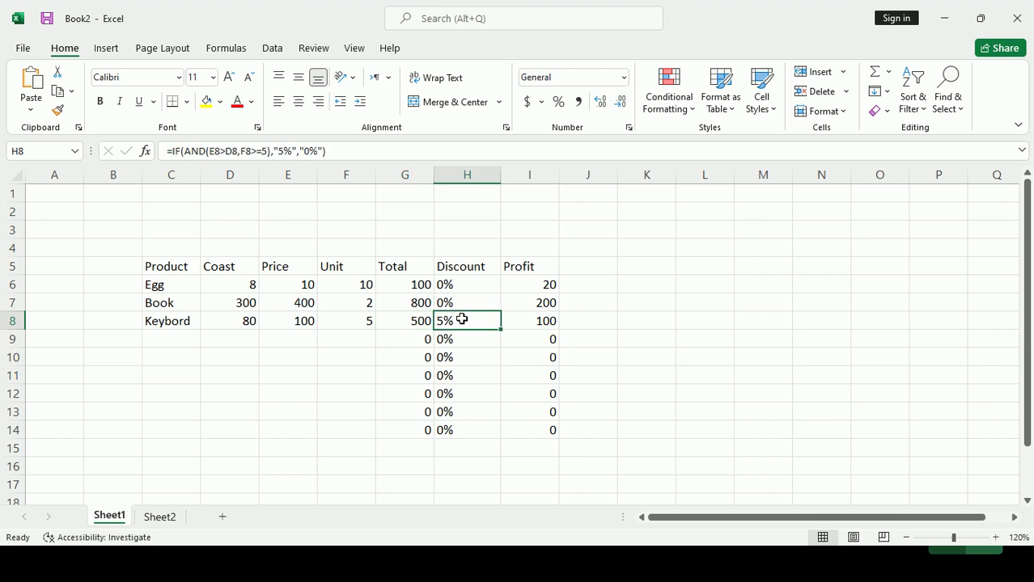
click(347, 320)
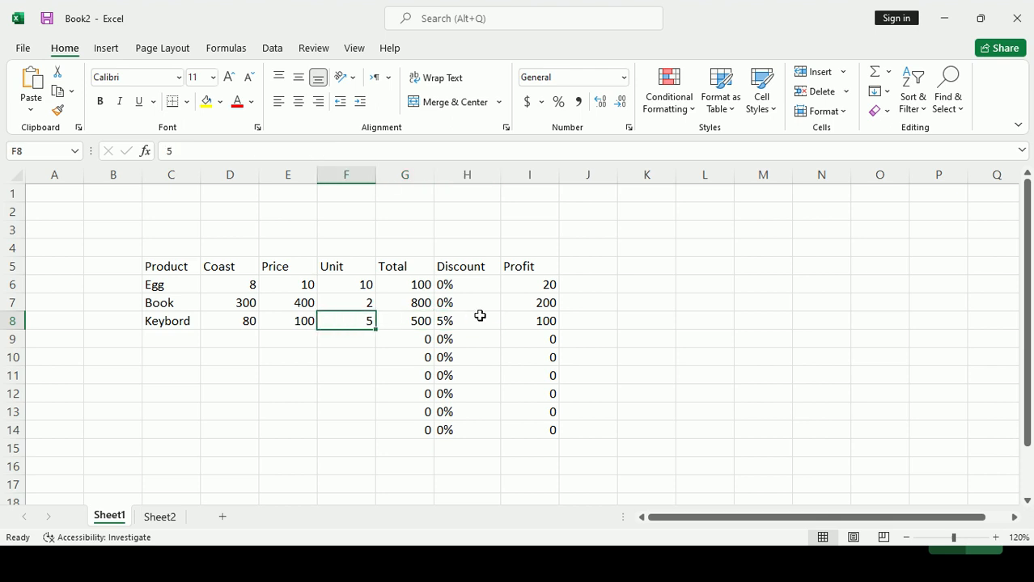
double_click(455, 322)
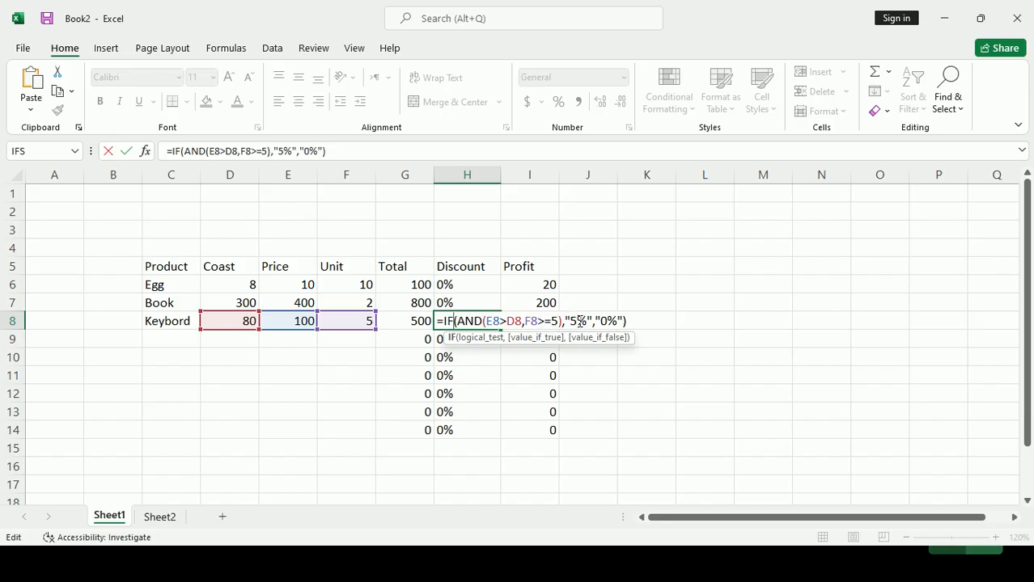
key(Return)
Copy the three-condition Discount formula from H6 down through H14, and check the copied formulas in H7 and H8
click(458, 282)
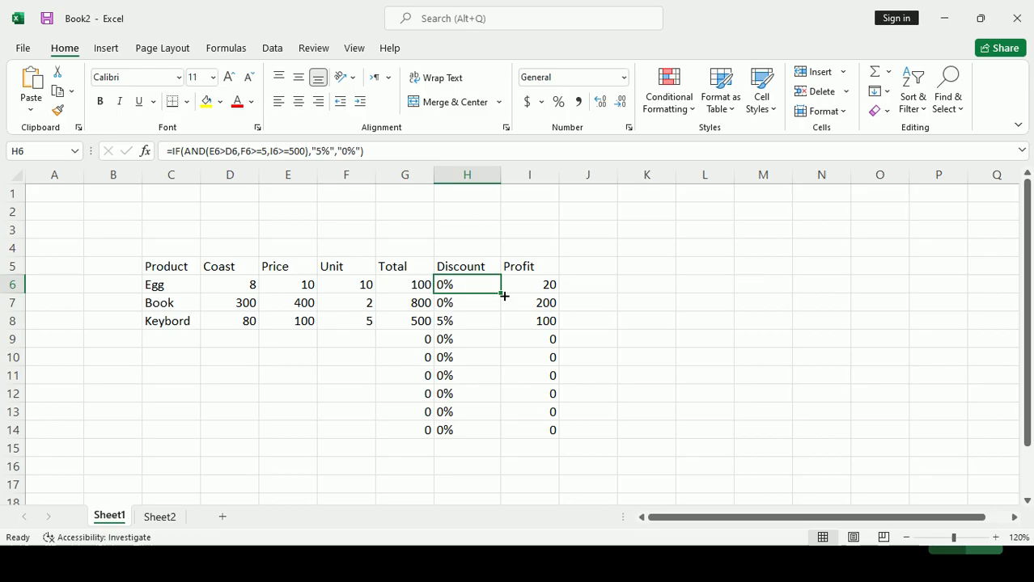
drag(502, 291, 487, 441)
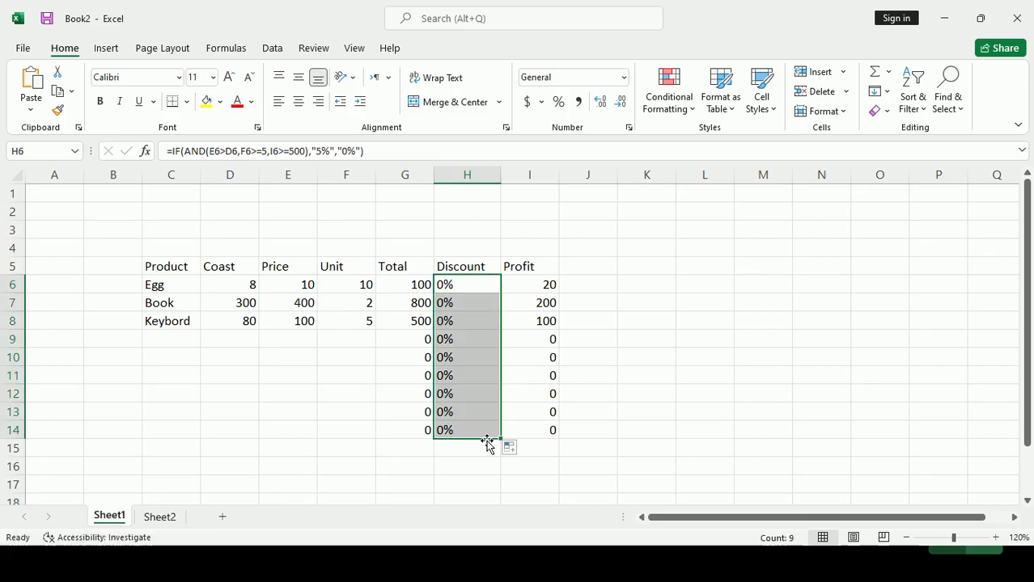
click(479, 296)
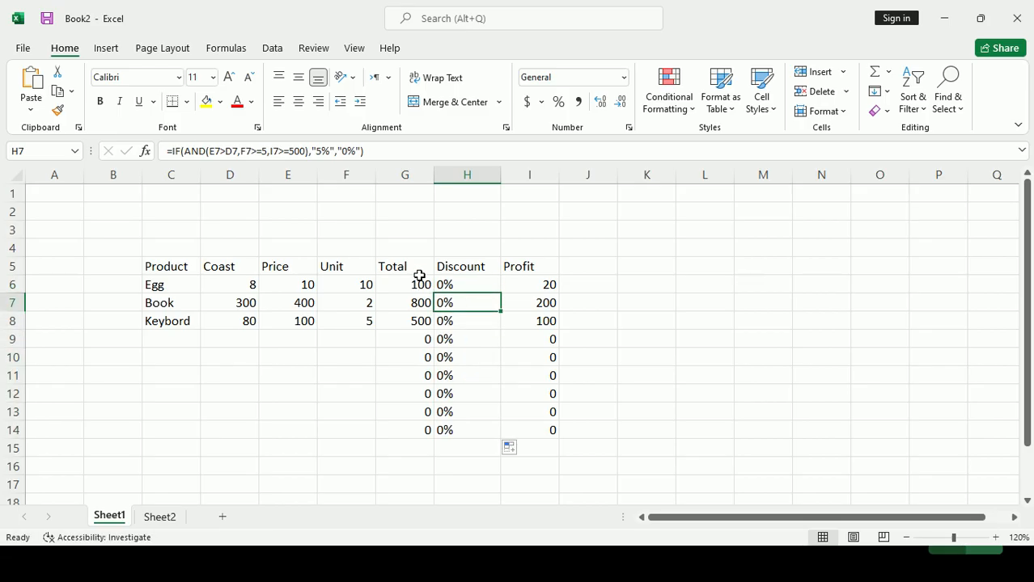
click(418, 283)
click(453, 322)
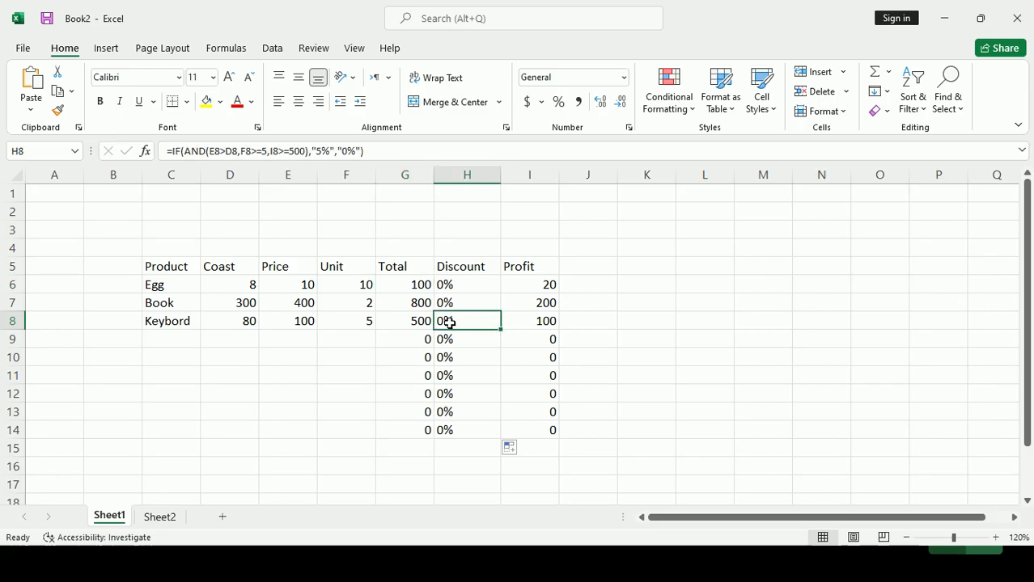
Check the Keybord row's Profit and Unit against the AND conditions of its Discount formula
click(542, 321)
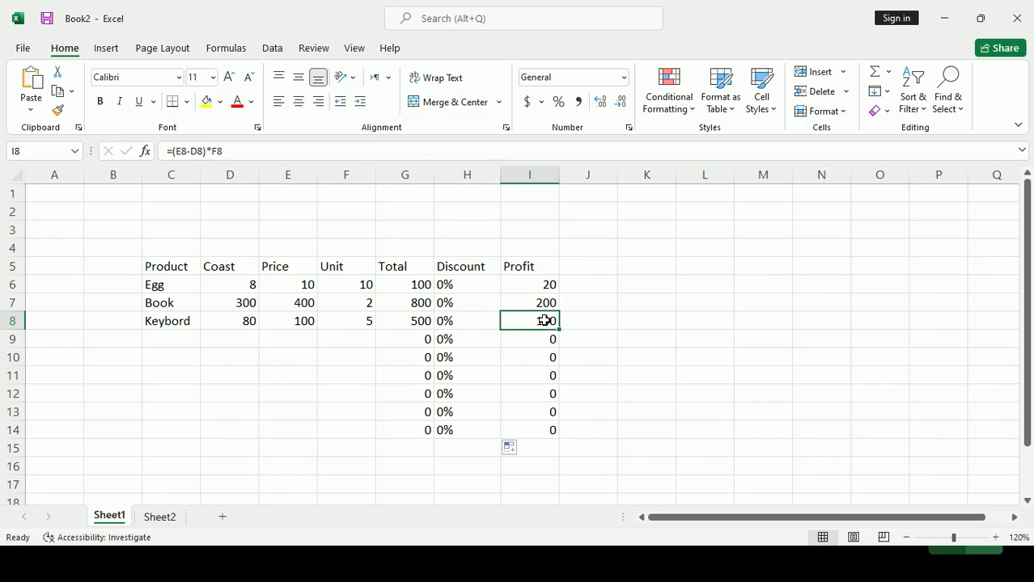
click(453, 322)
click(356, 322)
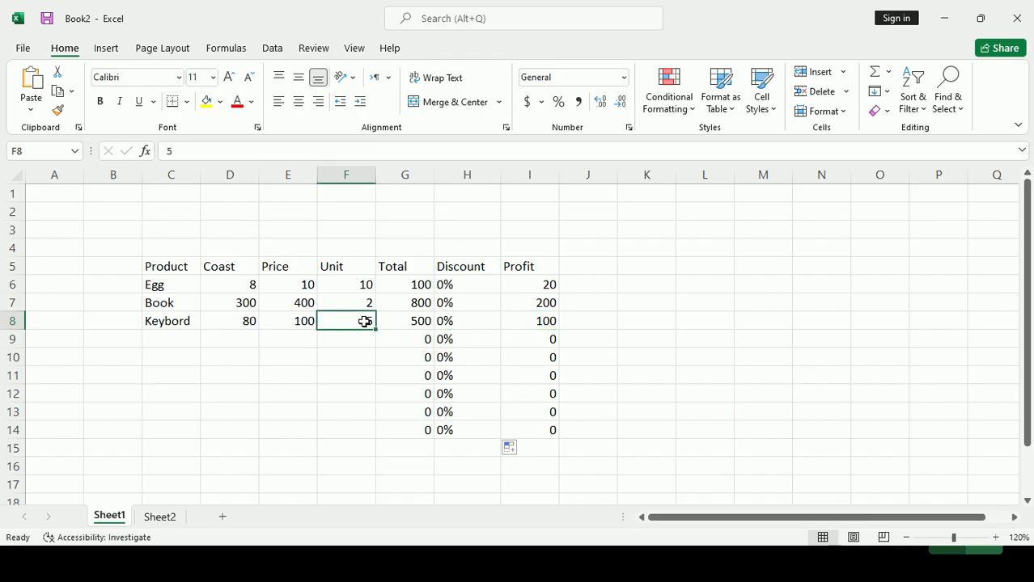
click(542, 321)
click(459, 324)
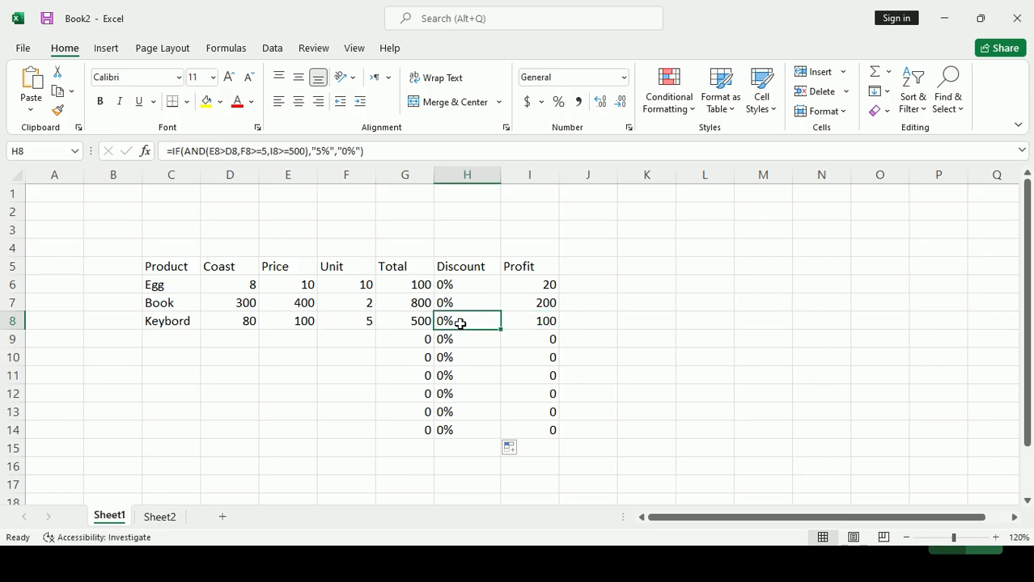
Review the AND function truth table in the PowerPoint slide show, return to Excel's Book2, and recheck the Keybord row's Profit and Discount
key(alt+Tab)
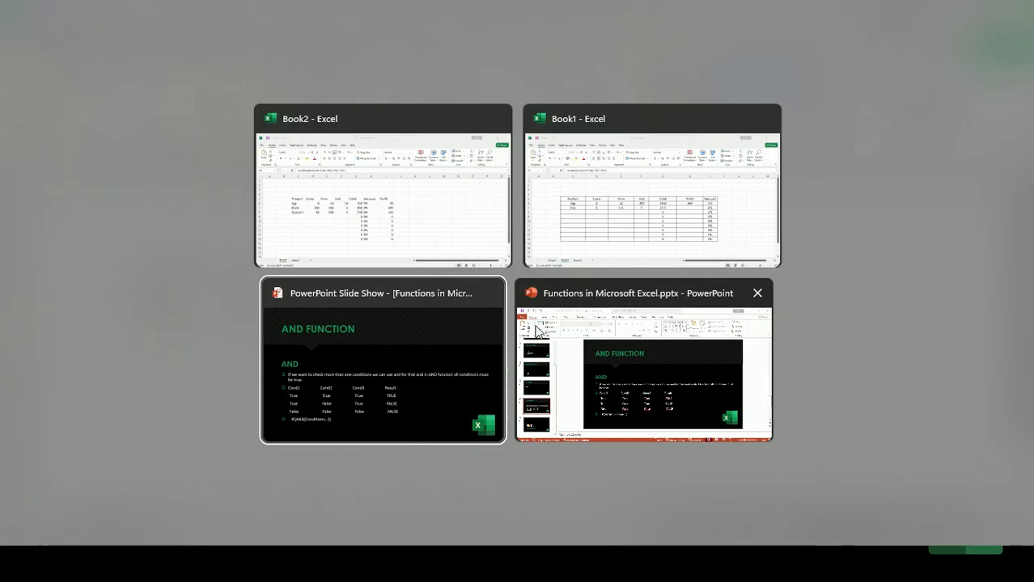
click(459, 323)
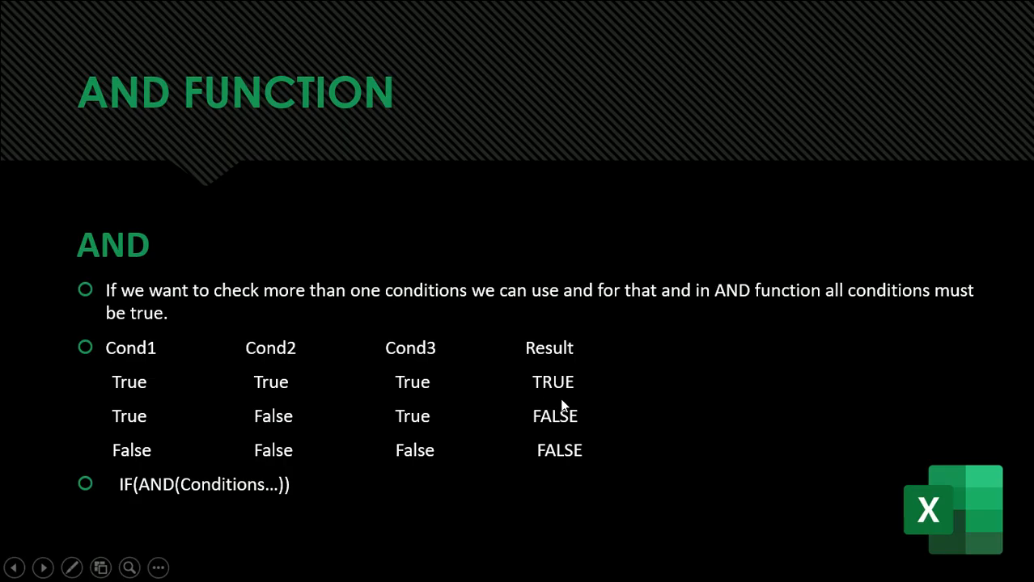
key(alt+Tab)
click(543, 328)
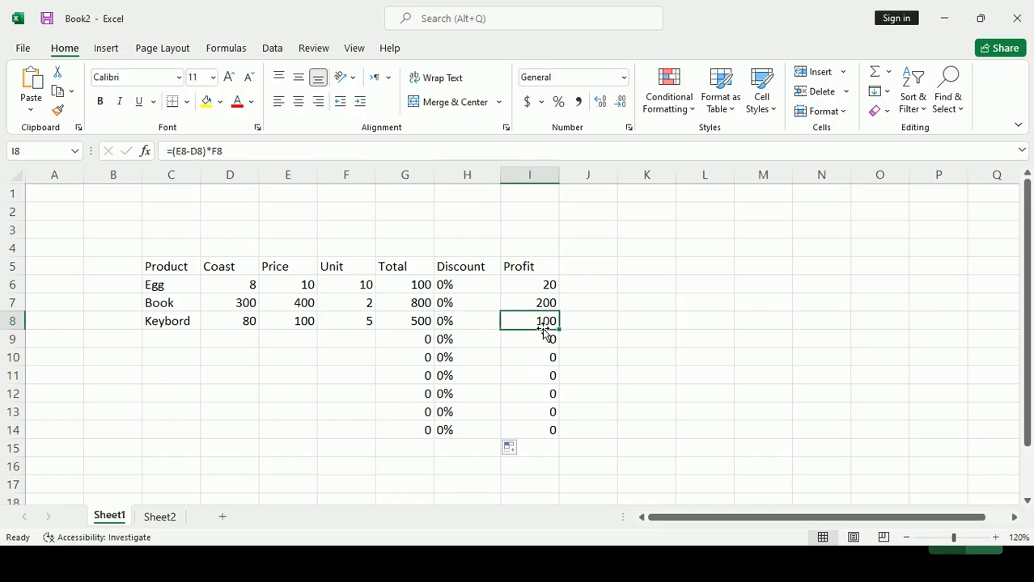
drag(445, 283, 459, 423)
click(445, 317)
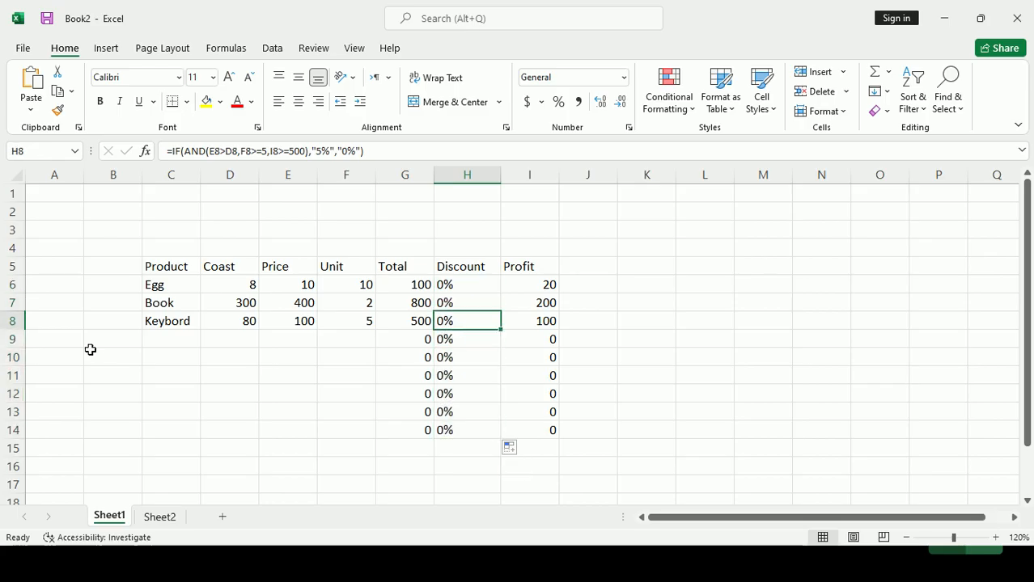
Widen column C and add an HDD product in row 9 with Coast 120, Price 300 and Unit 6
drag(199, 176, 224, 175)
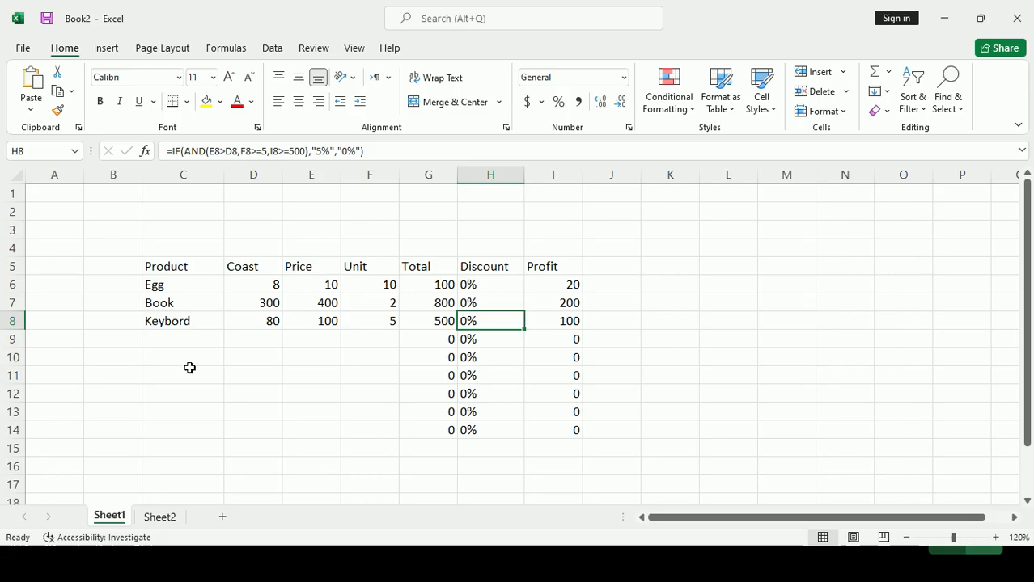
click(168, 339)
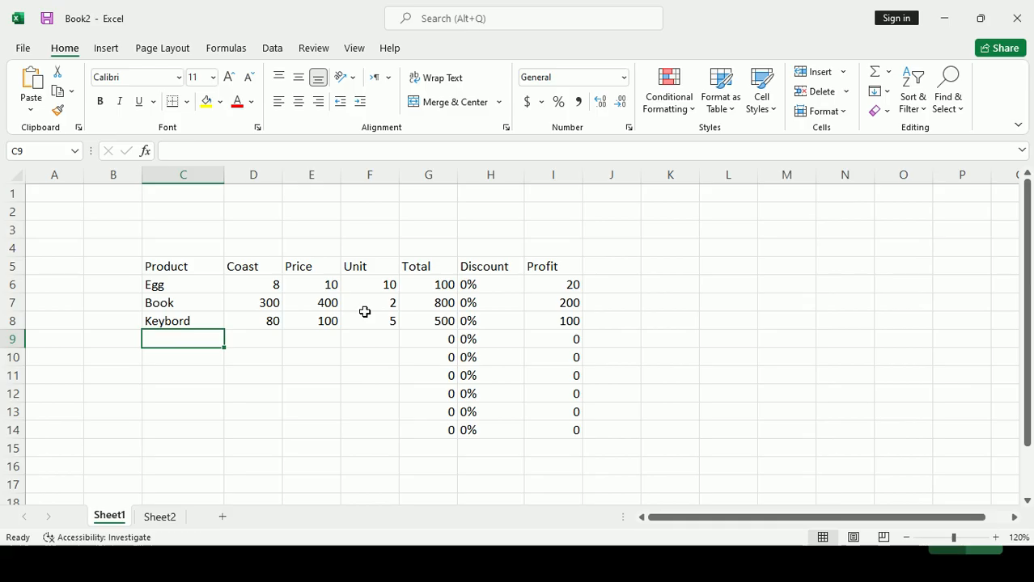
text(HDD)
key(Tab)
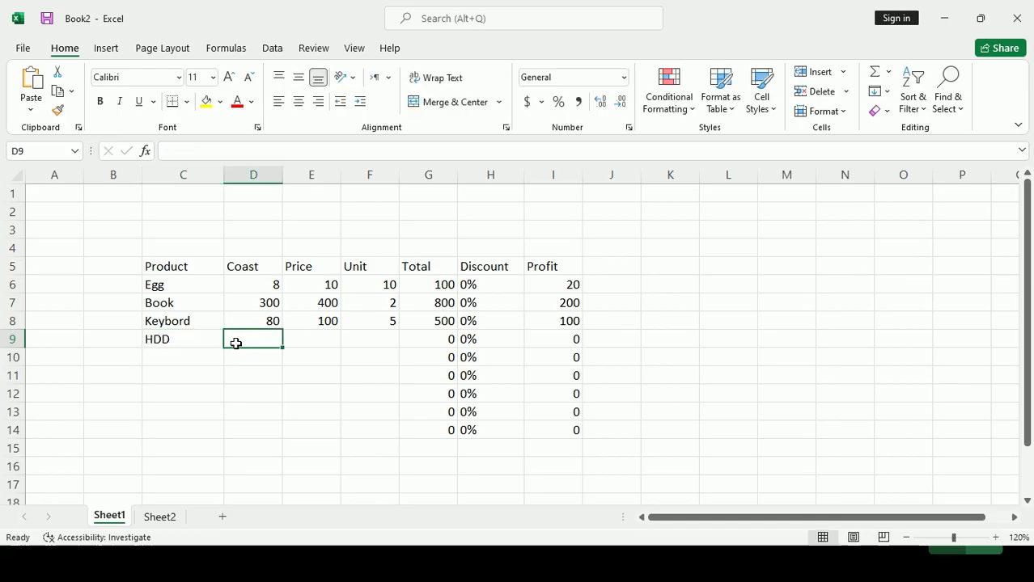
text(120)
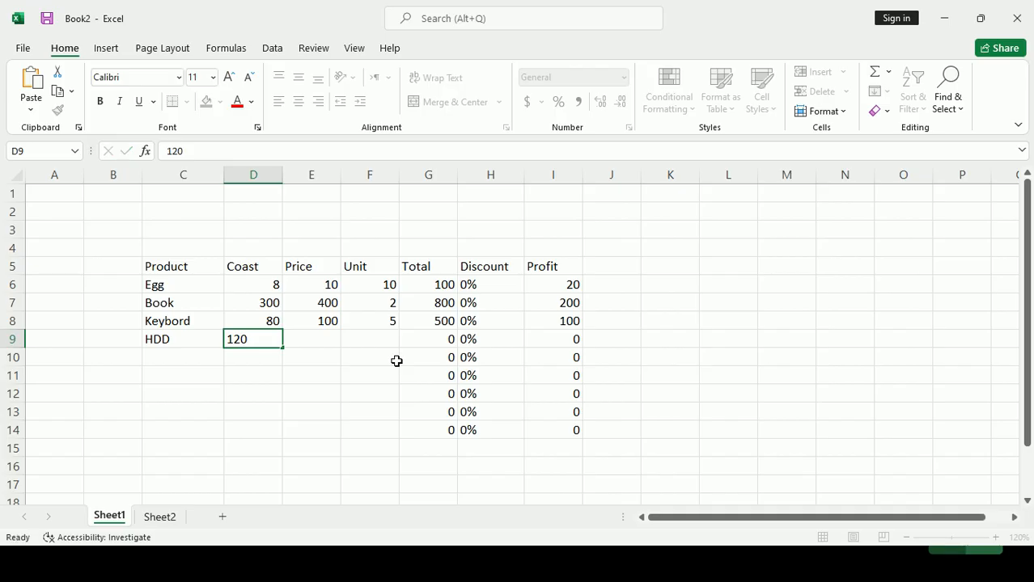
key(Tab)
text(300)
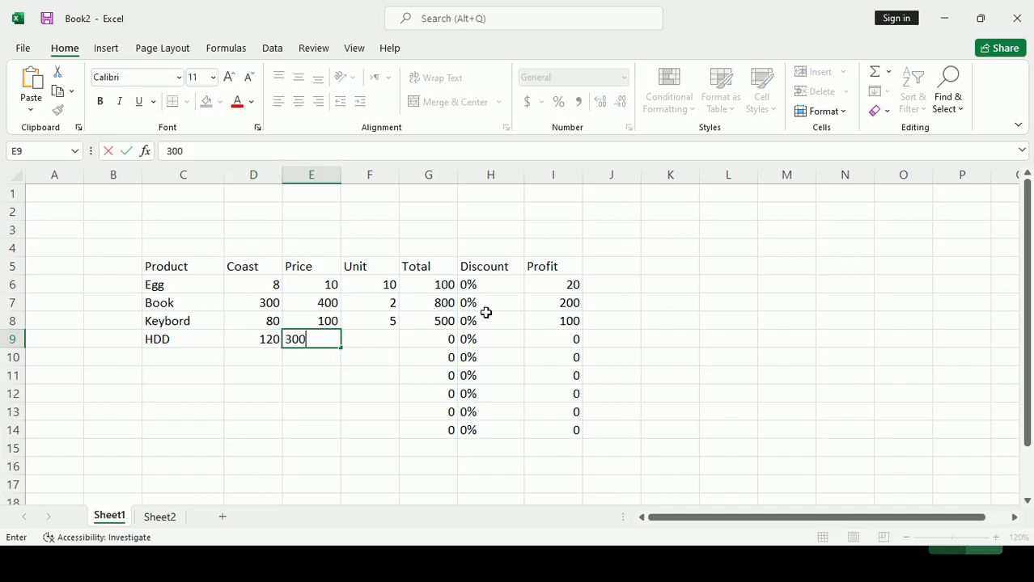
key(Tab)
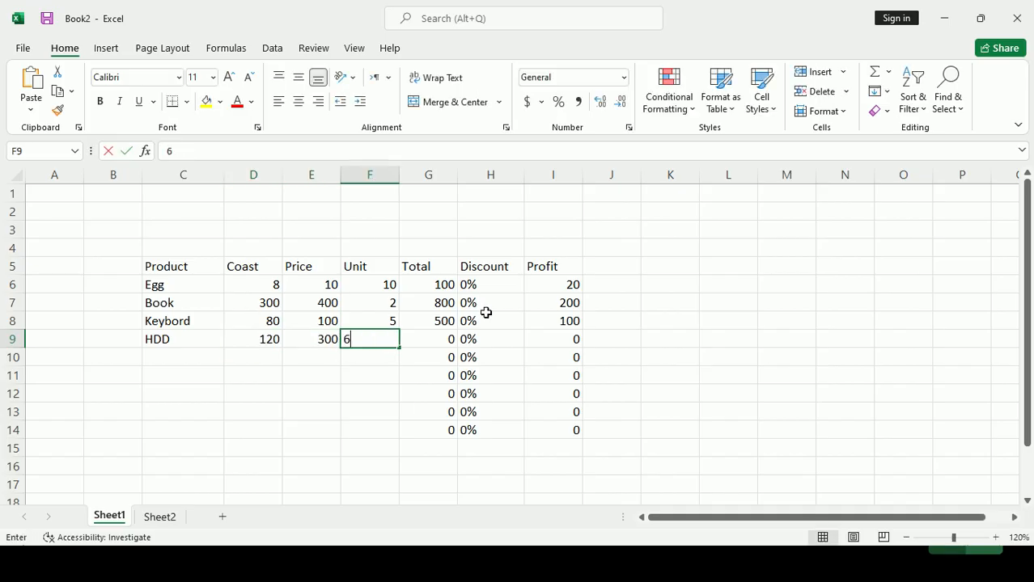
text(6)
key(Tab)
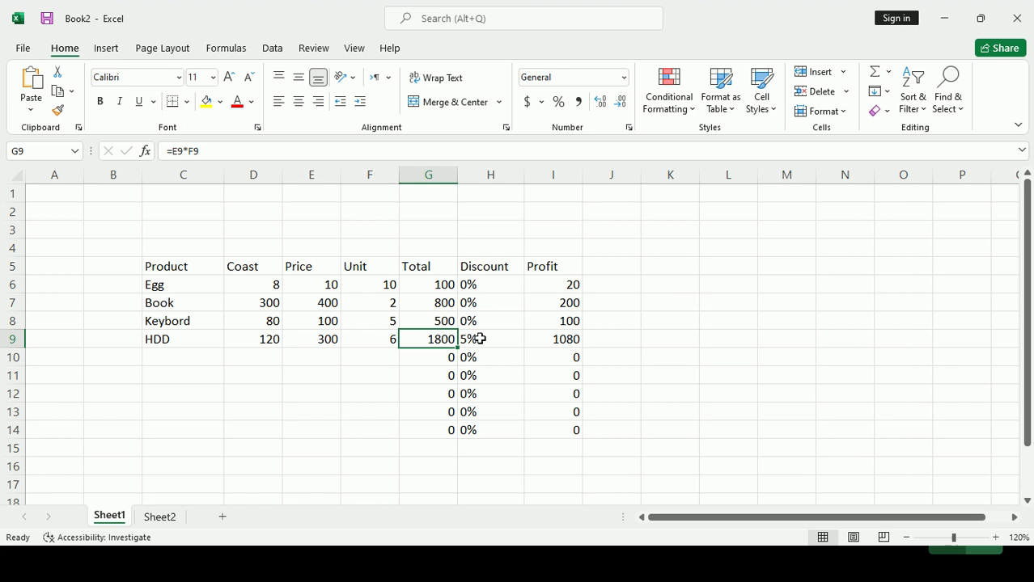
Check each of the three AND conditions in the HDD row's Discount formula against its Price, Coast, Unit and Profit
click(480, 339)
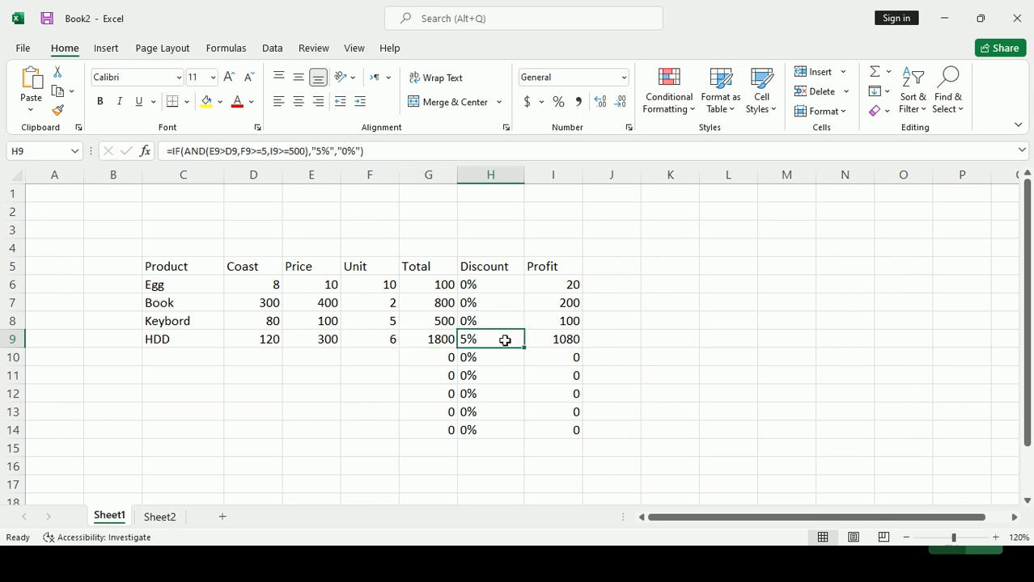
click(567, 339)
double_click(471, 342)
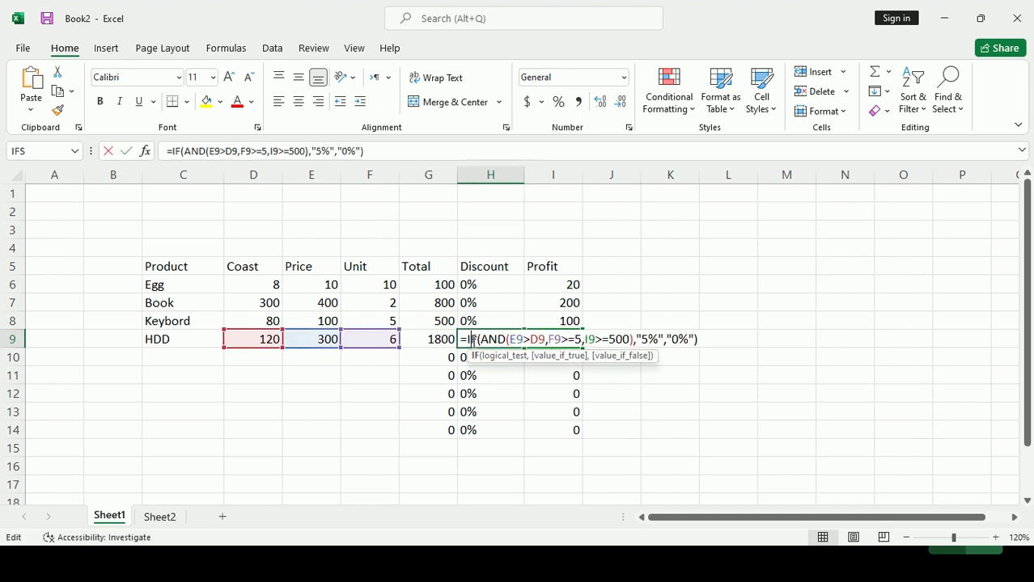
drag(508, 339, 530, 339)
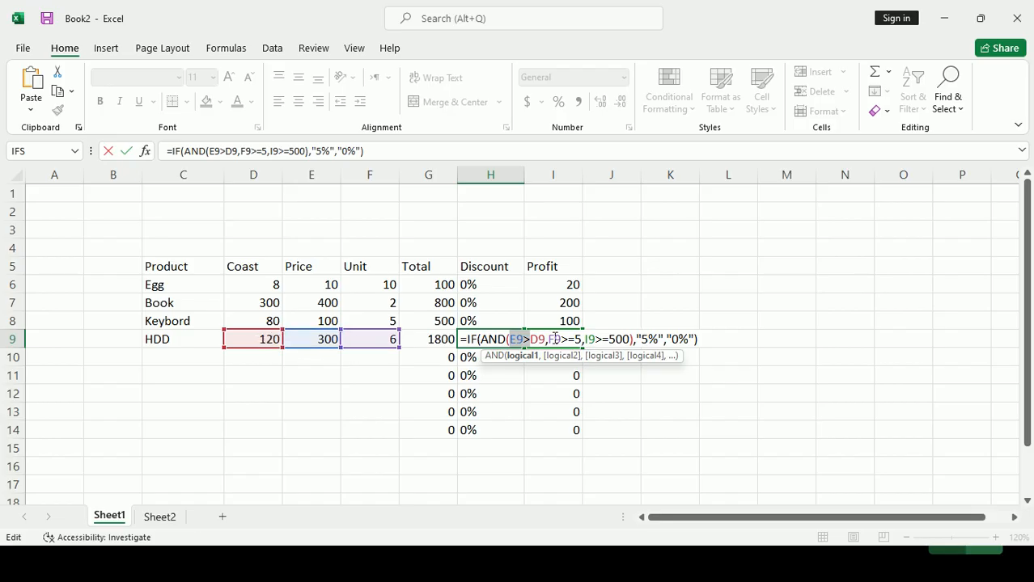
drag(549, 339, 582, 339)
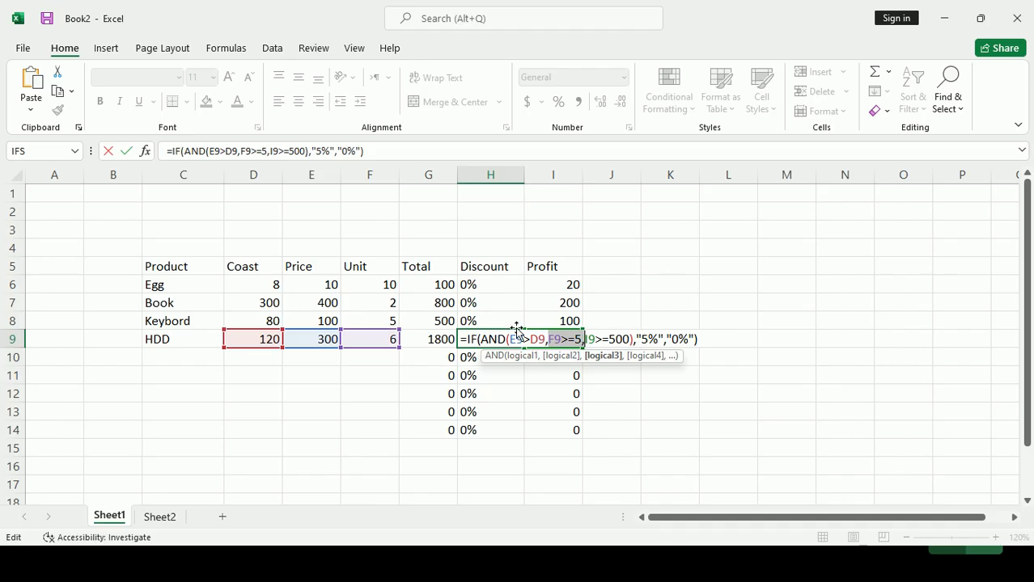
click(576, 340)
drag(585, 339, 624, 339)
key(Return)
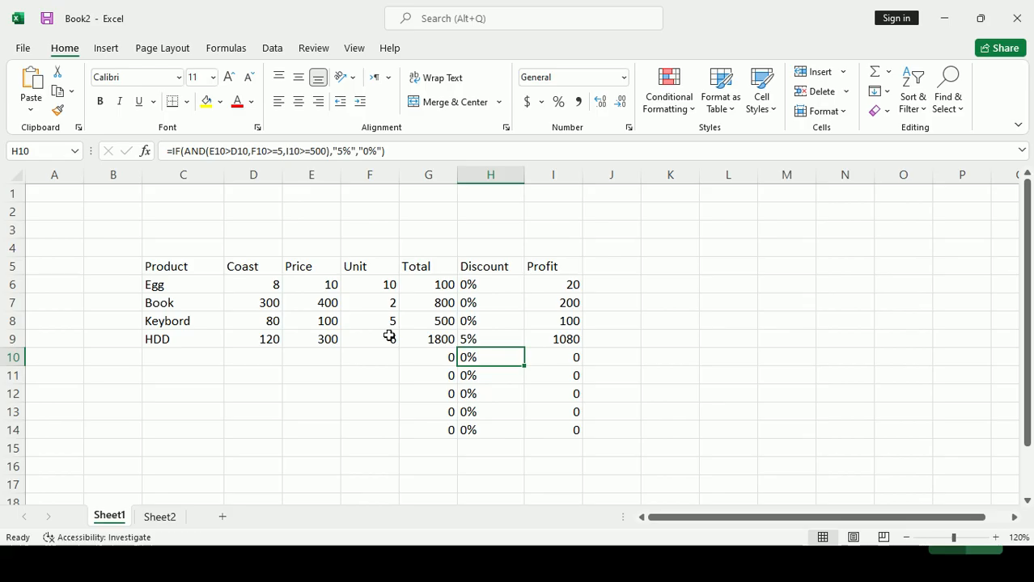
Test the HDD row's Discount with a Unit of 3, and set the Unit to 5
click(388, 338)
text(3)
key(Return)
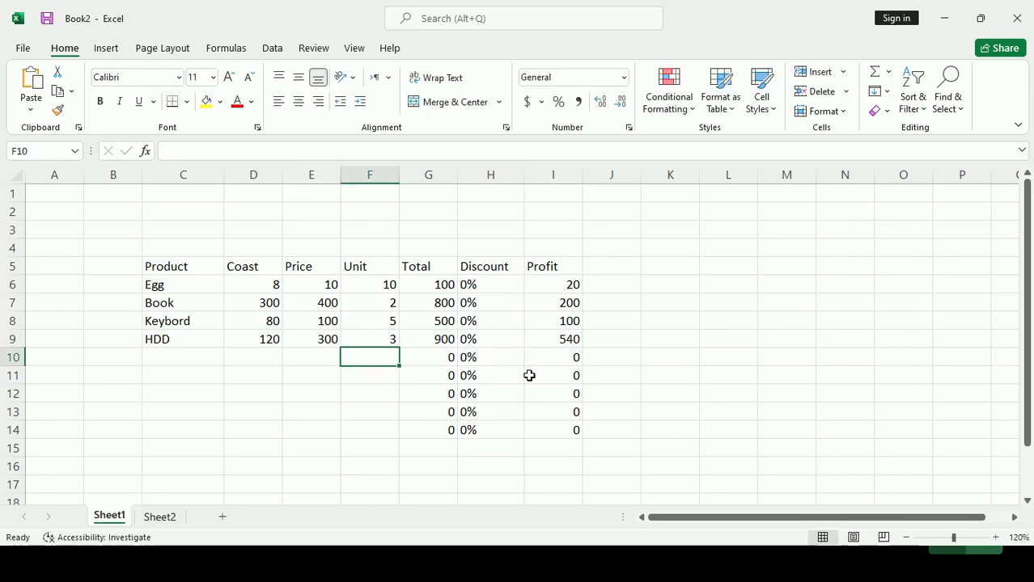
click(393, 339)
text(5)
key(Return)
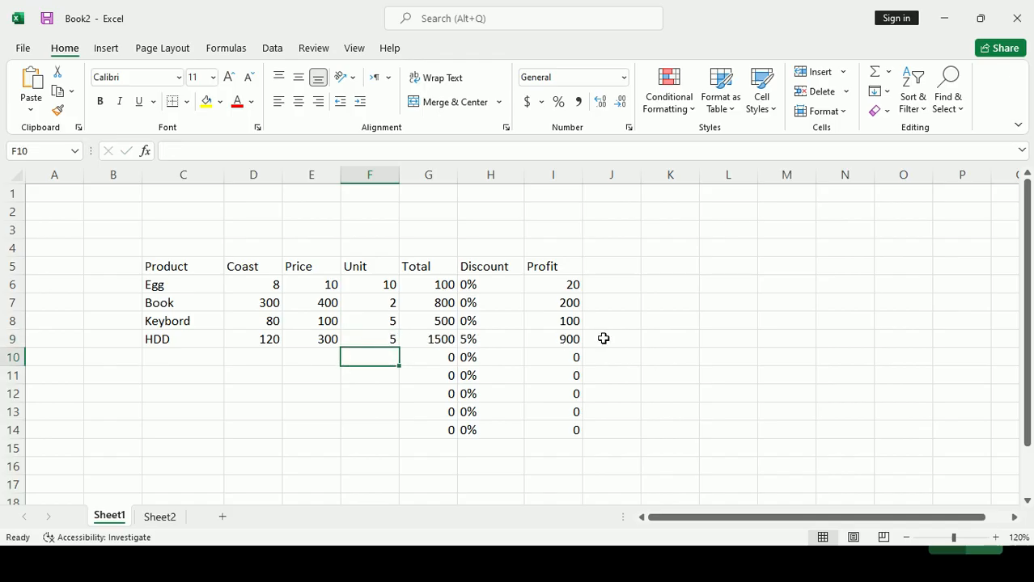
Set the HDD product's Price in E9 to 130 to test the profit condition
click(322, 338)
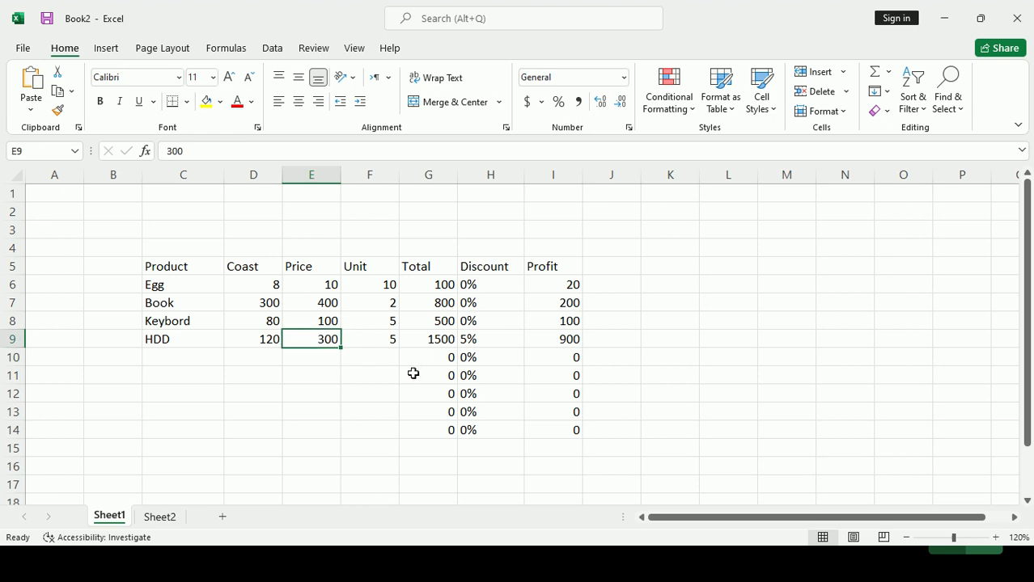
text(130)
key(Return)
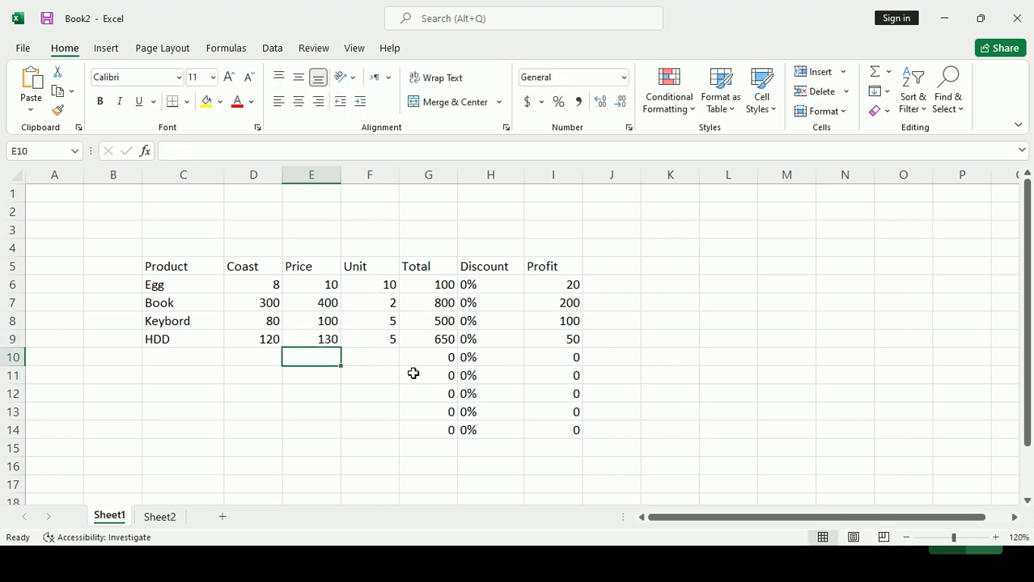
Check the HDD row's Profit and Discount formulas, compare with the AND truth table in the PowerPoint slide show, and return to Excel
click(569, 339)
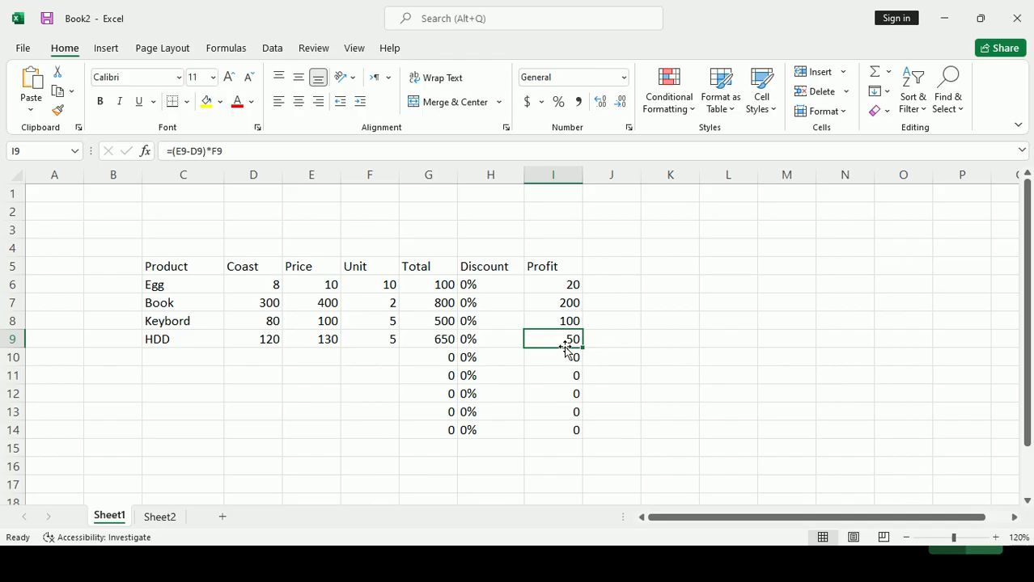
click(482, 339)
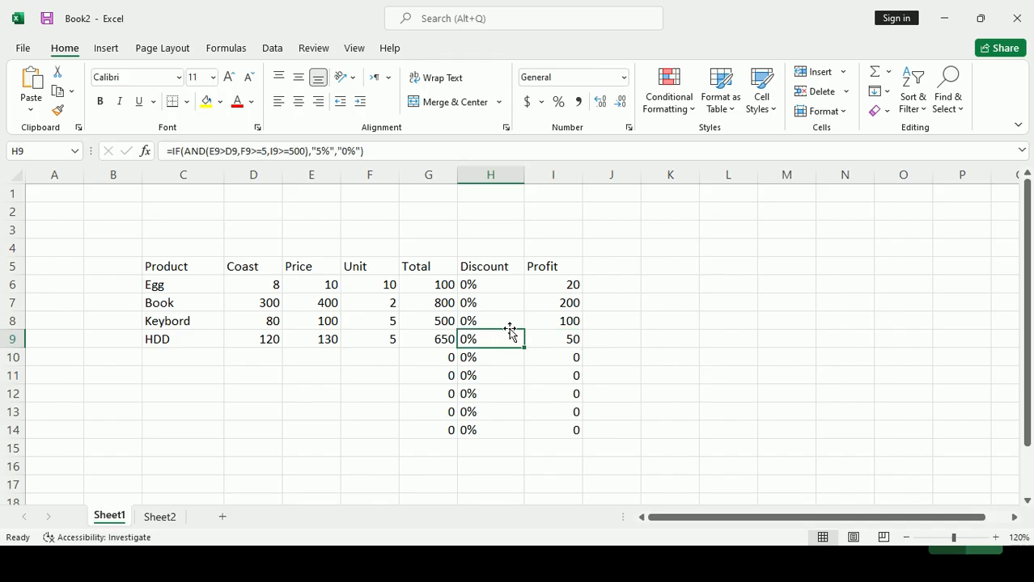
key(alt+Tab)
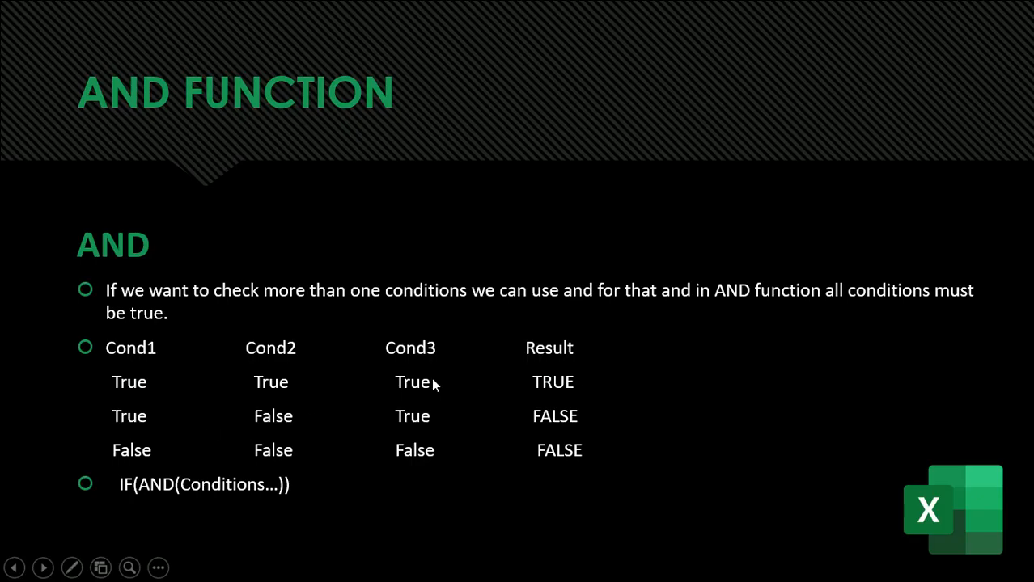
key(alt+Tab)
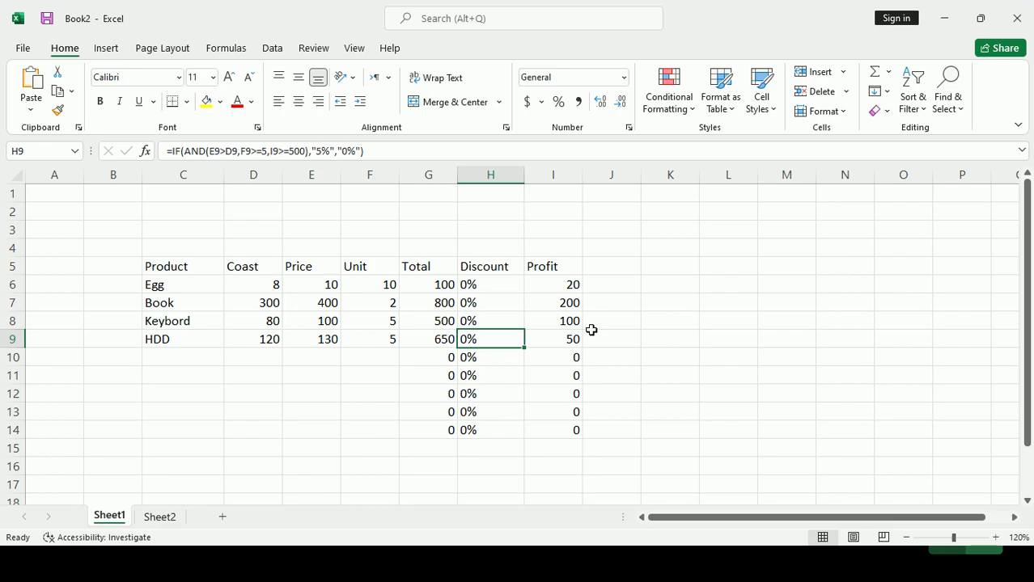
Add a new worksheet and enter the headers ID, Name and Post in B4:D4
click(224, 519)
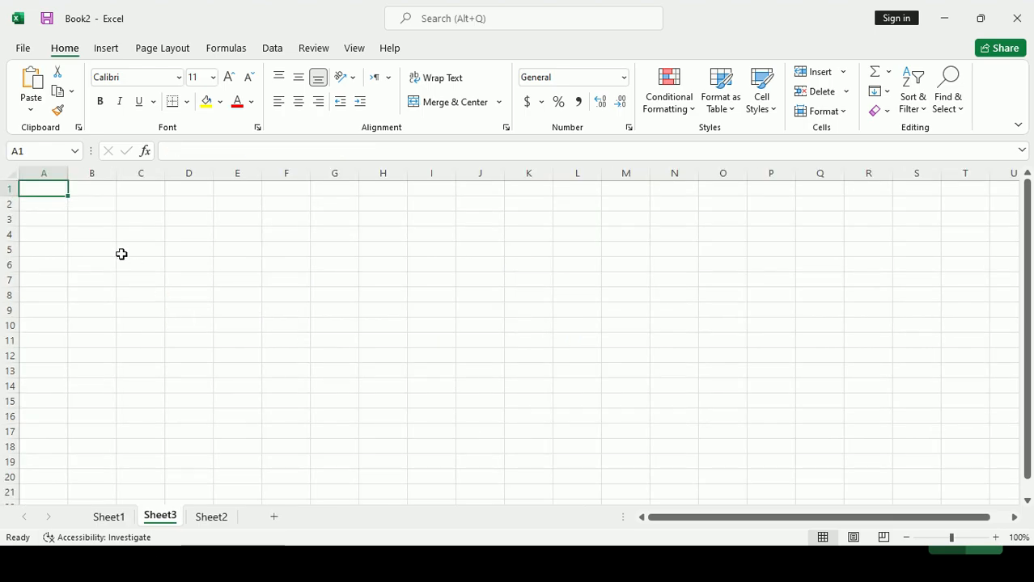
click(108, 231)
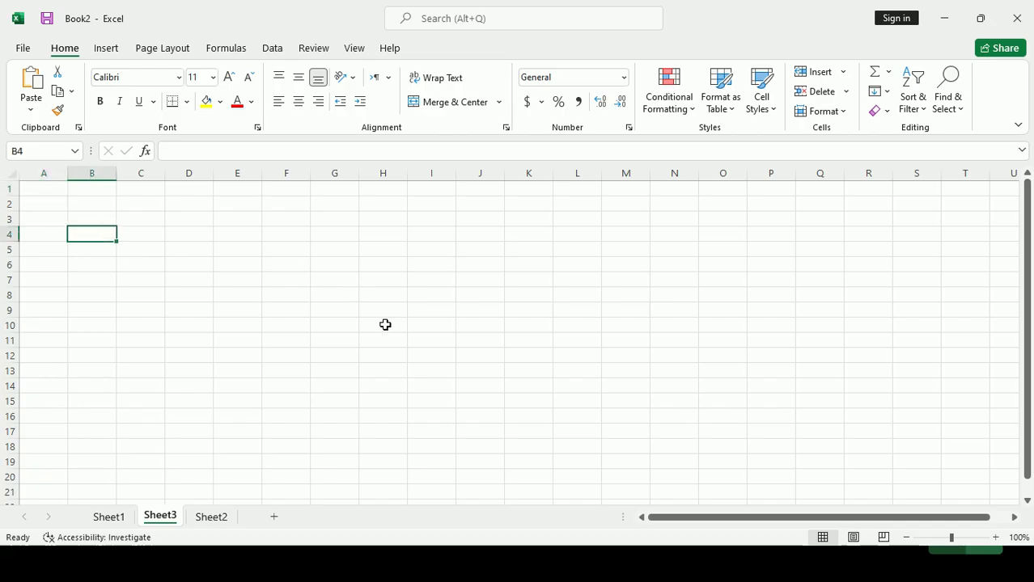
text(I)
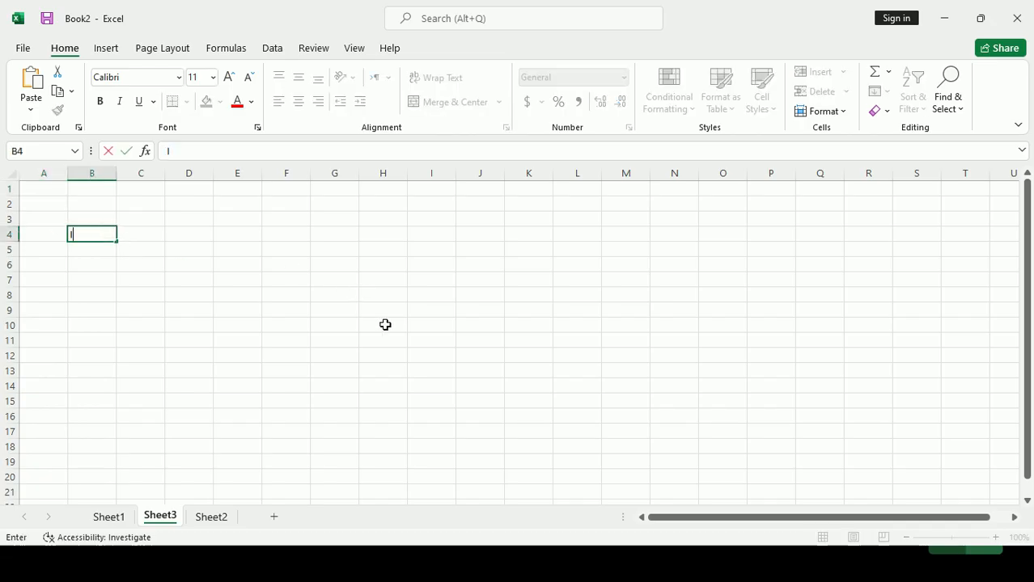
text(D)
key(Tab)
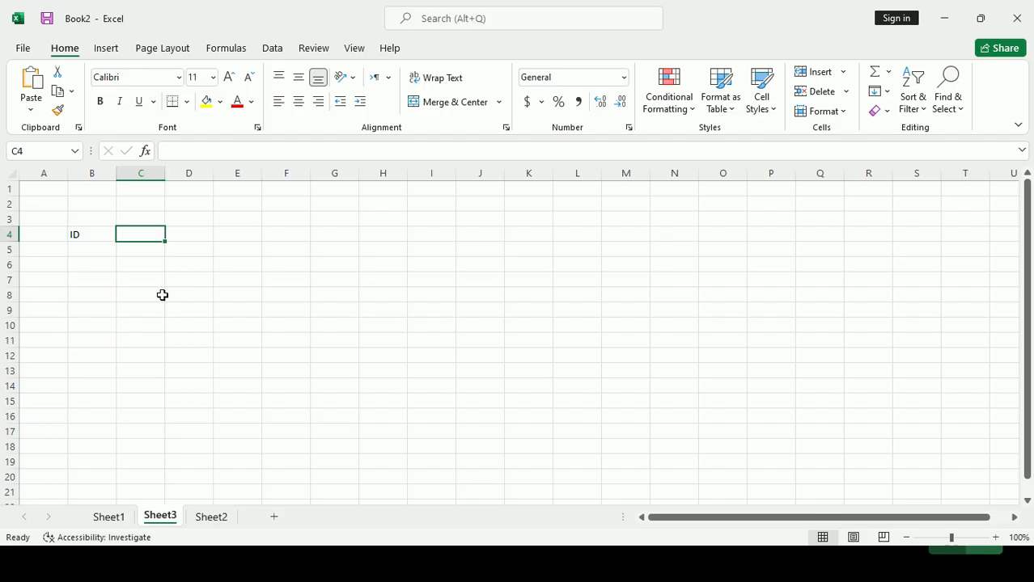
text(Name)
key(Tab)
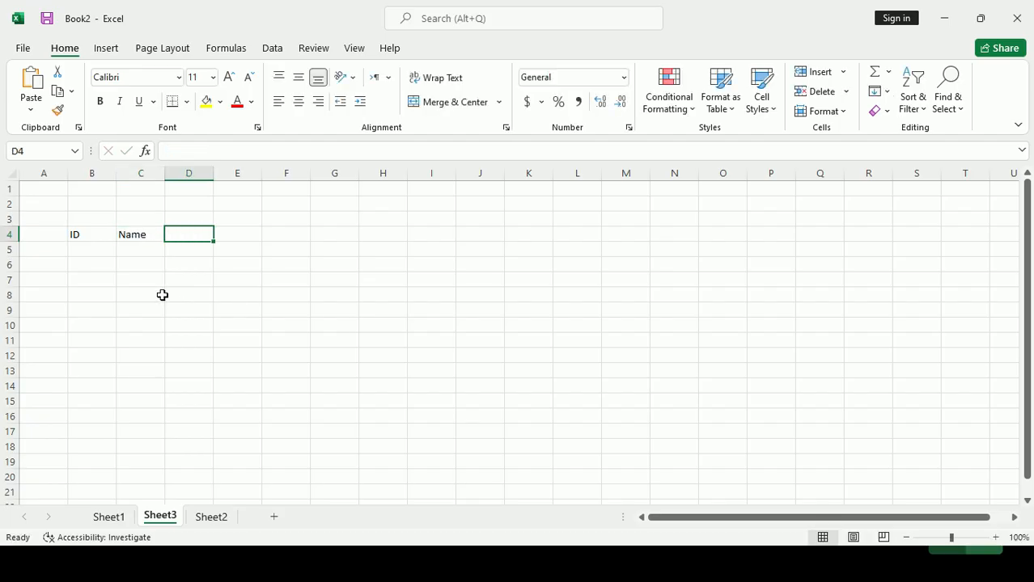
text(Post)
key(Tab)
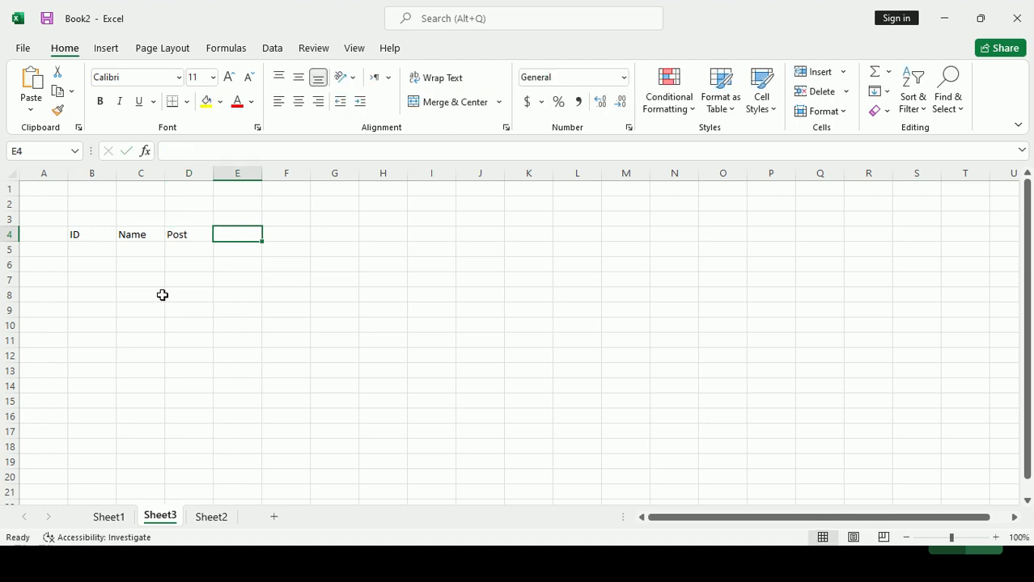
Enter the header Nationality in E4 and widen column E to fit it with some spare room
text(Na)
key(BackSpace)
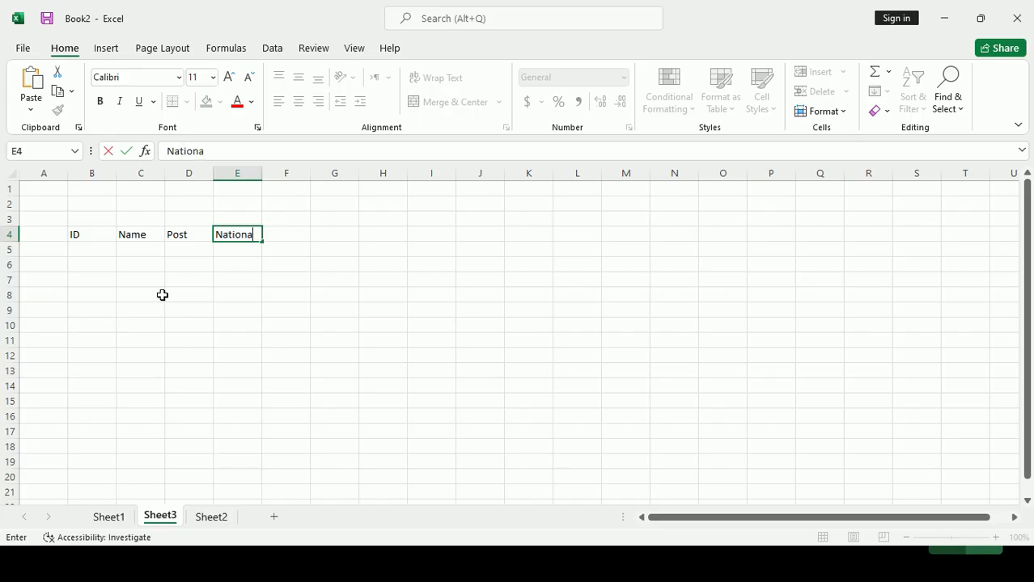
text(ationality)
key(Tab)
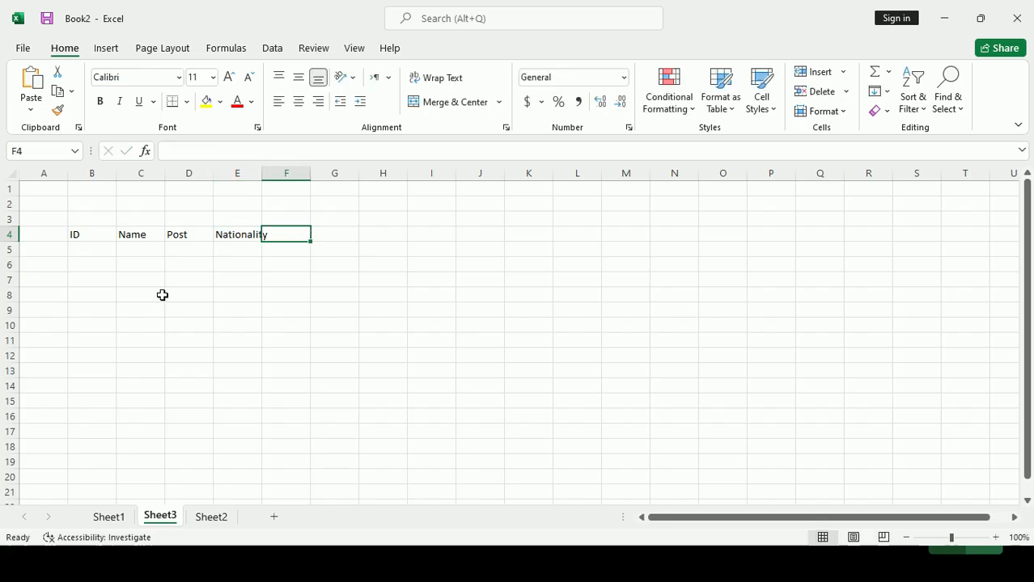
double_click(255, 172)
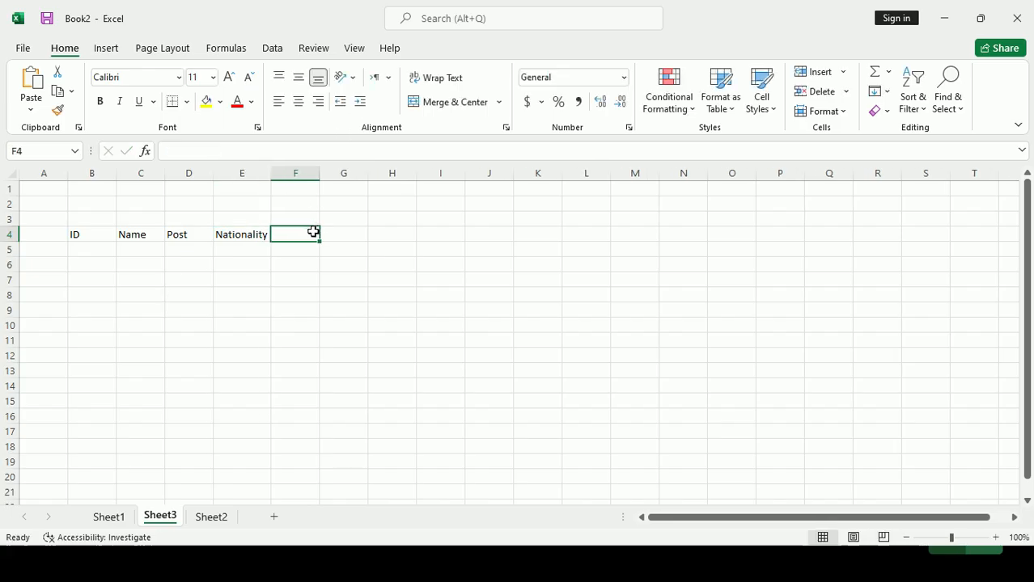
drag(270, 172, 279, 173)
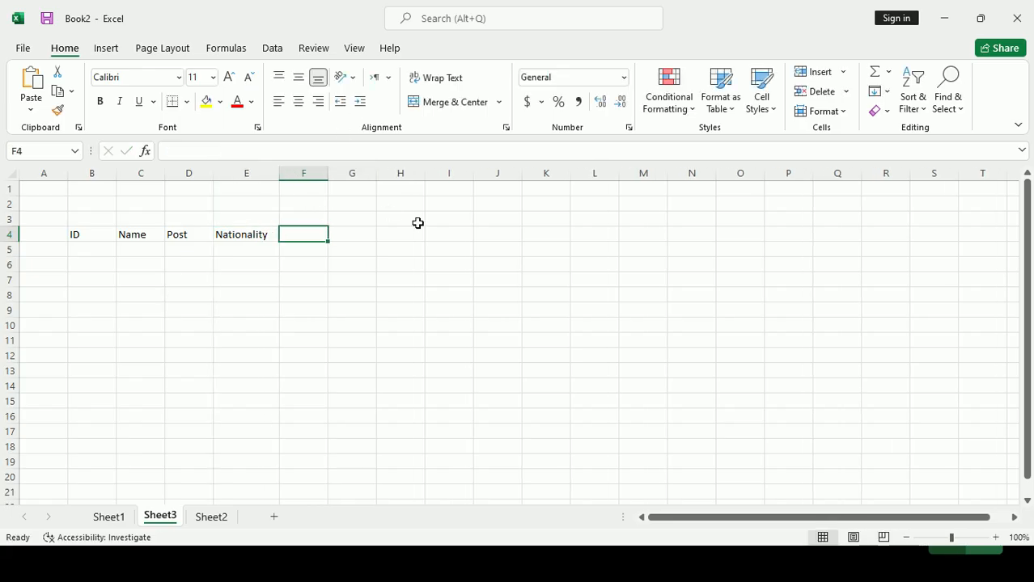
Enter the headers Degree, Exp and Result in F4:H4, widening column F slightly and narrowing the ID column
text(Degree)
key(Return)
drag(328, 179, 338, 177)
click(379, 235)
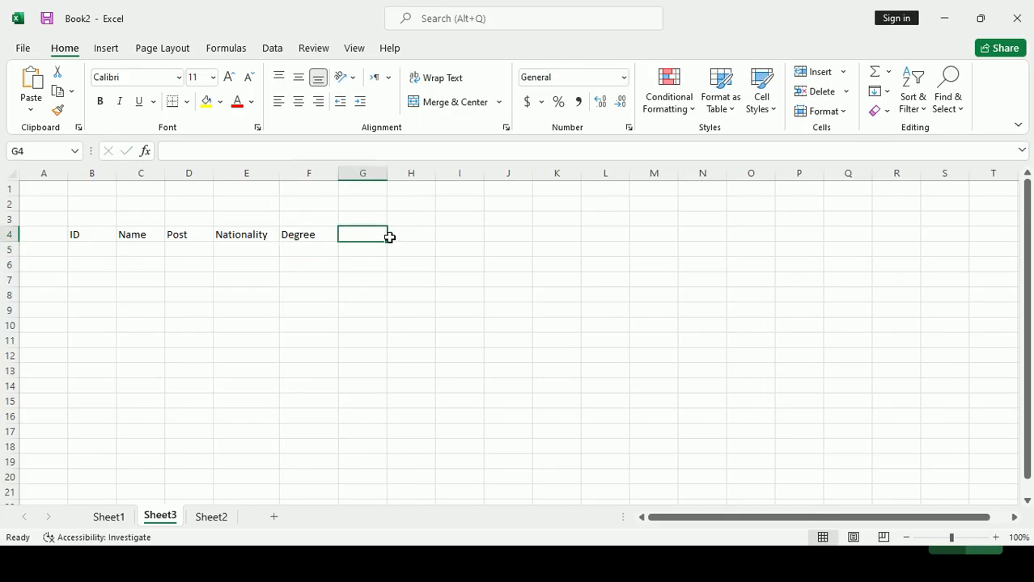
text(Exp)
key(Tab)
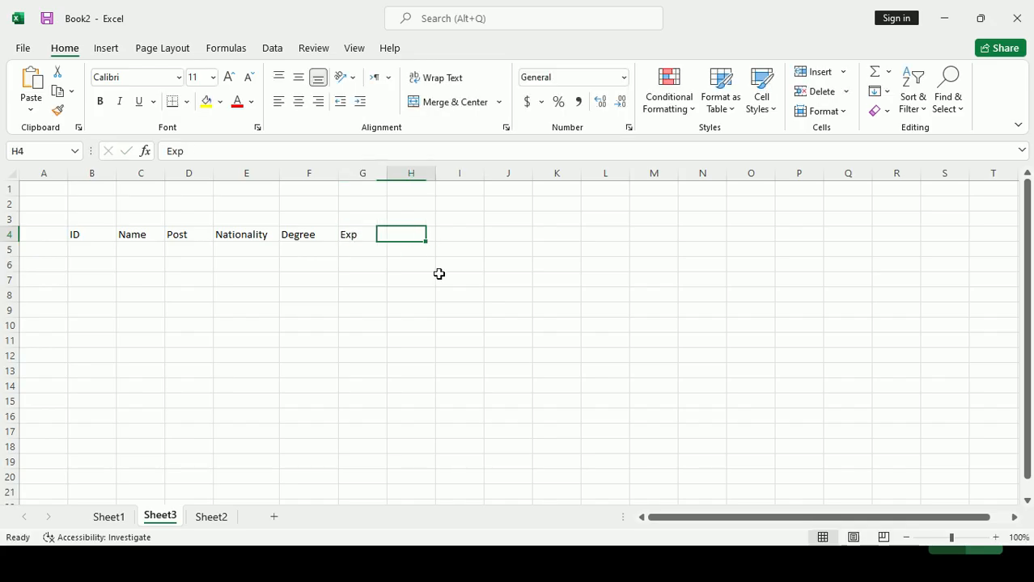
text(Result)
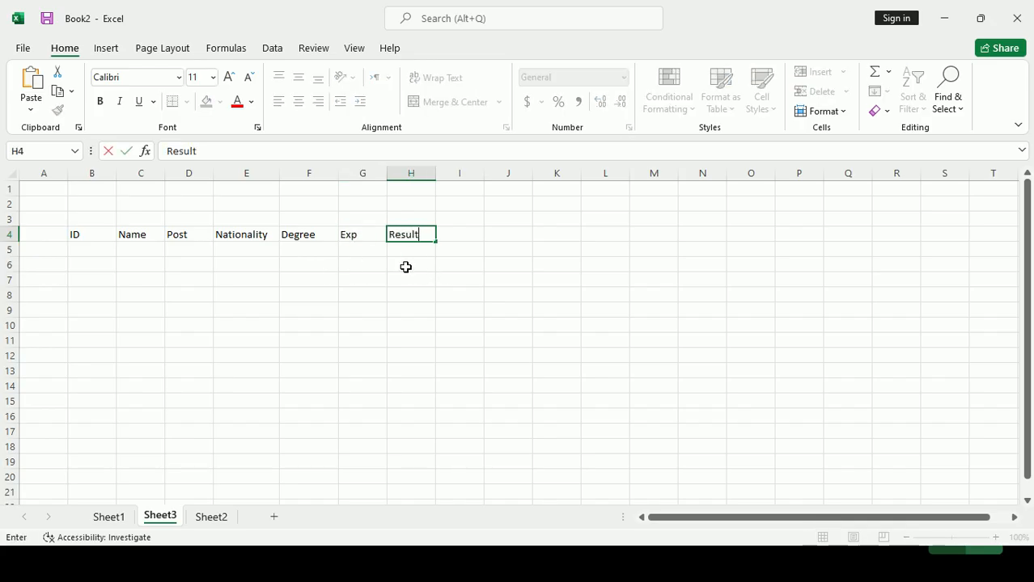
key(Return)
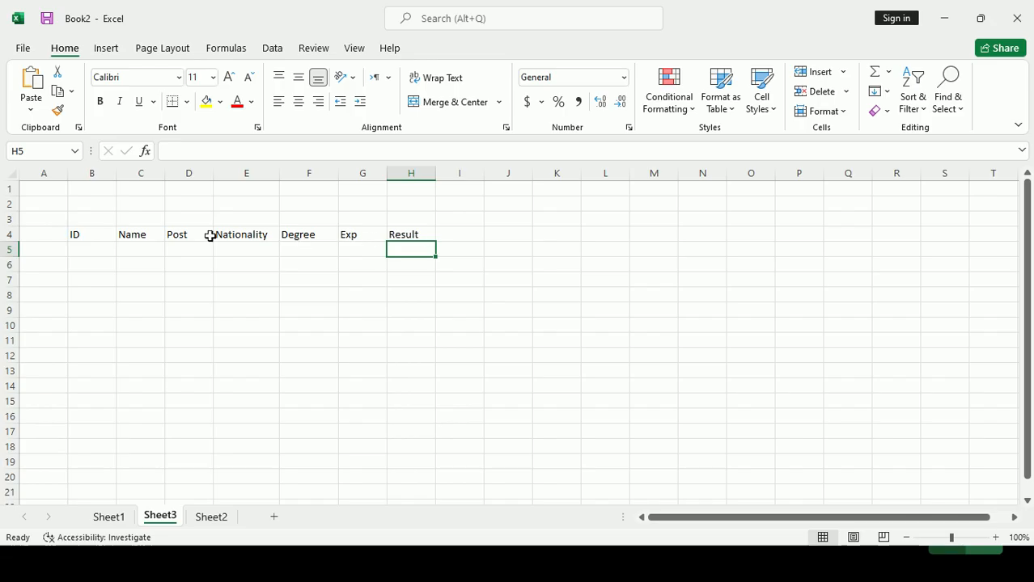
drag(114, 175, 91, 177)
Center the table range B4:H13 horizontally and vertically and apply All Borders to it
drag(76, 238, 395, 369)
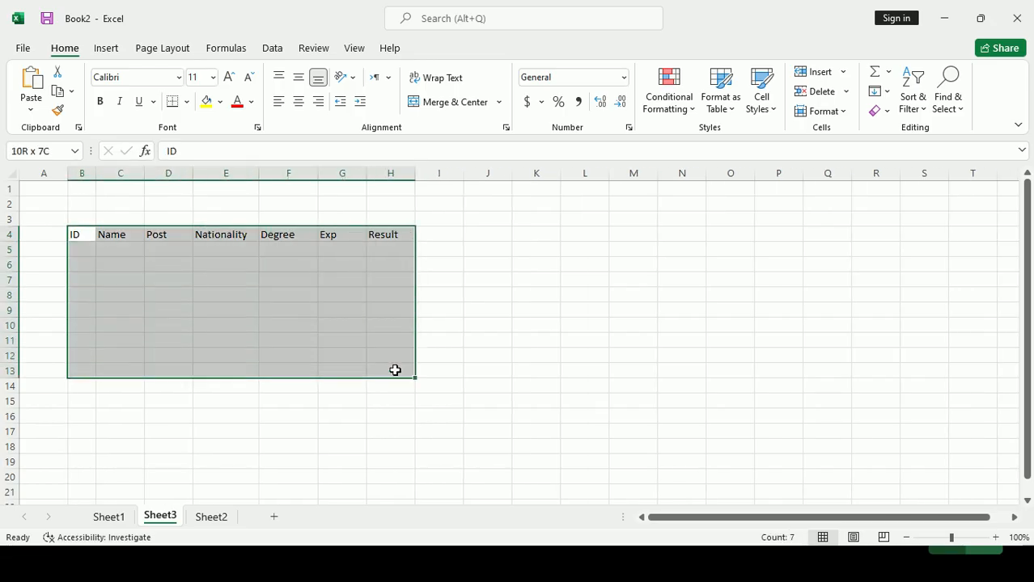
click(299, 101)
click(299, 78)
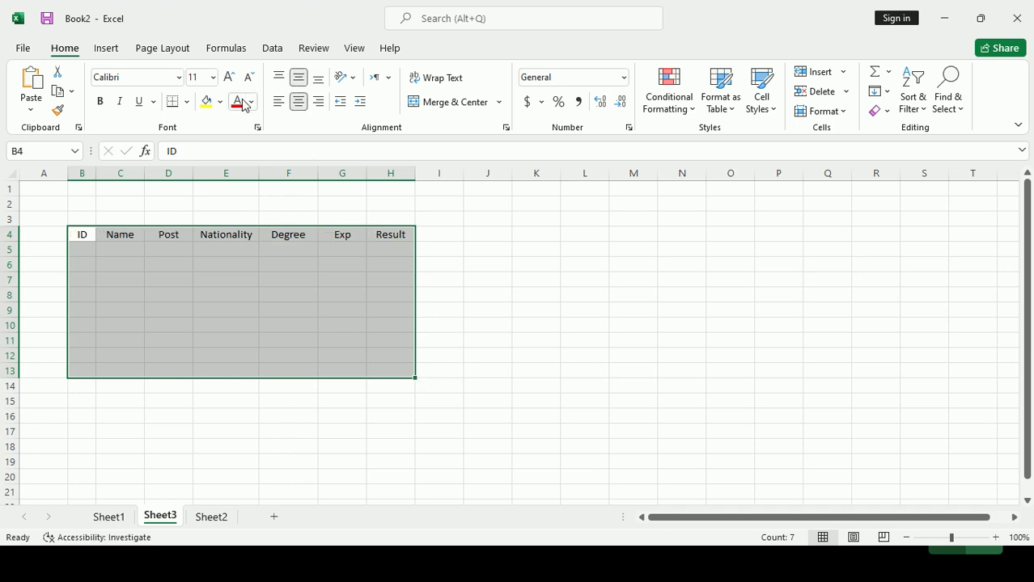
click(186, 101)
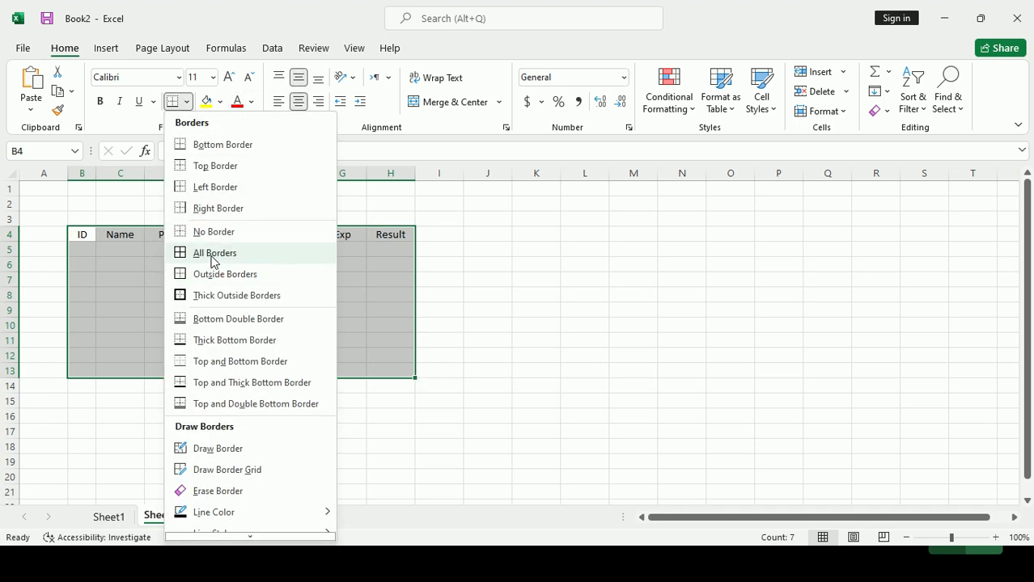
click(212, 254)
Widen the Name, Post, Nationality, Degree and Result columns and narrow the Exp column
drag(145, 176, 230, 174)
drag(303, 170, 458, 177)
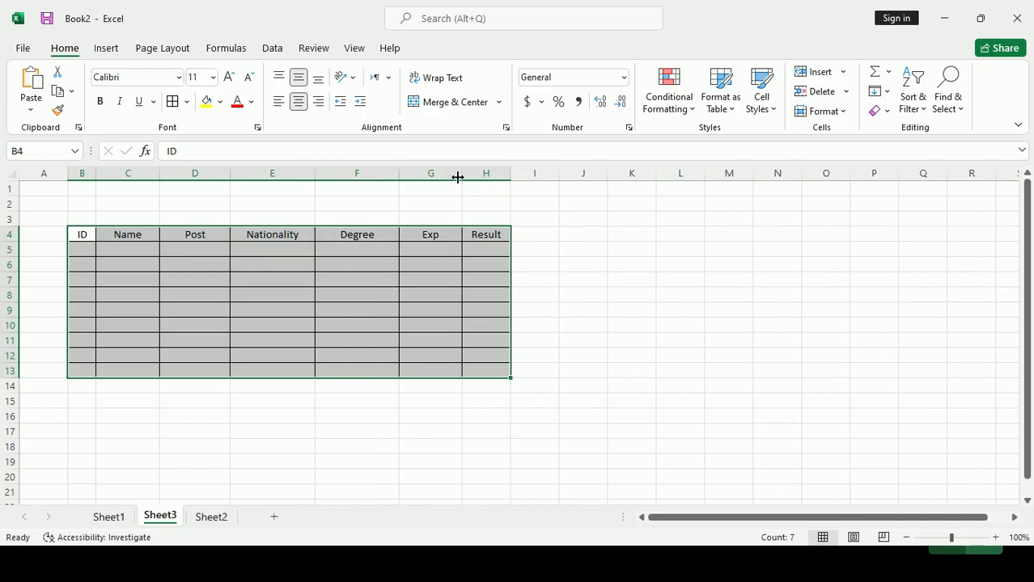
click(455, 173)
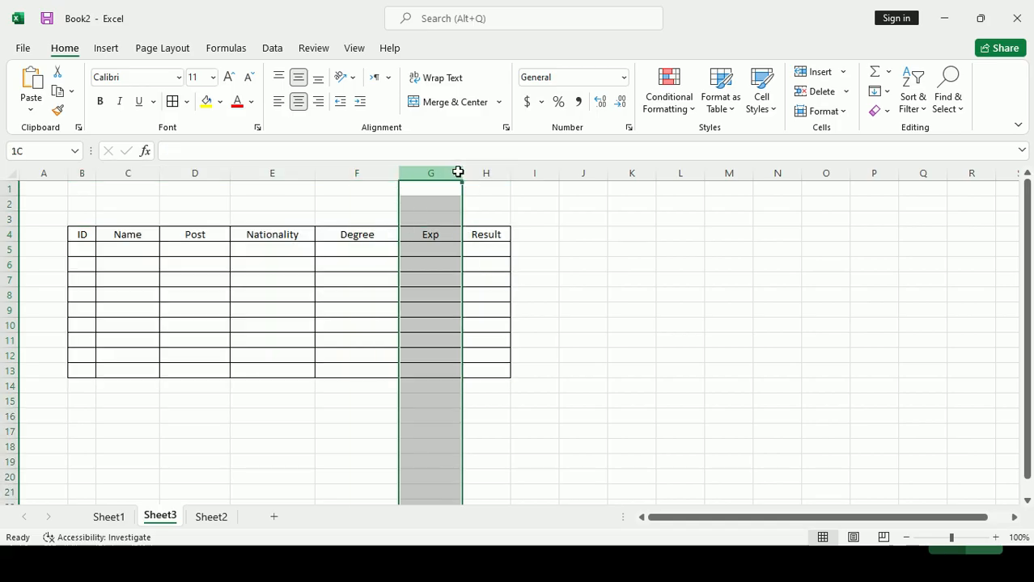
drag(461, 172, 570, 177)
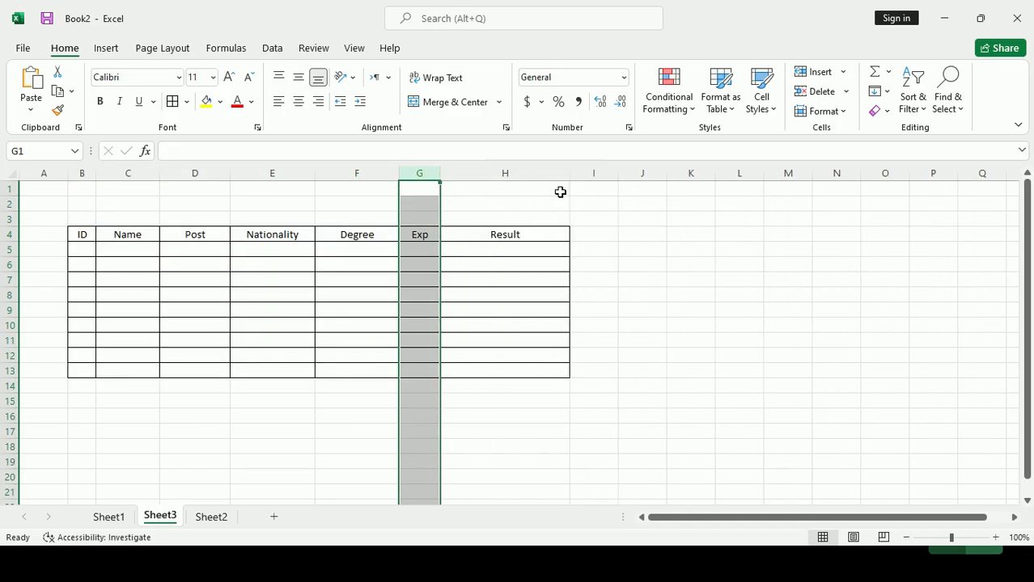
Fill the header row B4:H4 with the standard light green and make row 4 slightly taller
click(473, 253)
drag(75, 233, 530, 233)
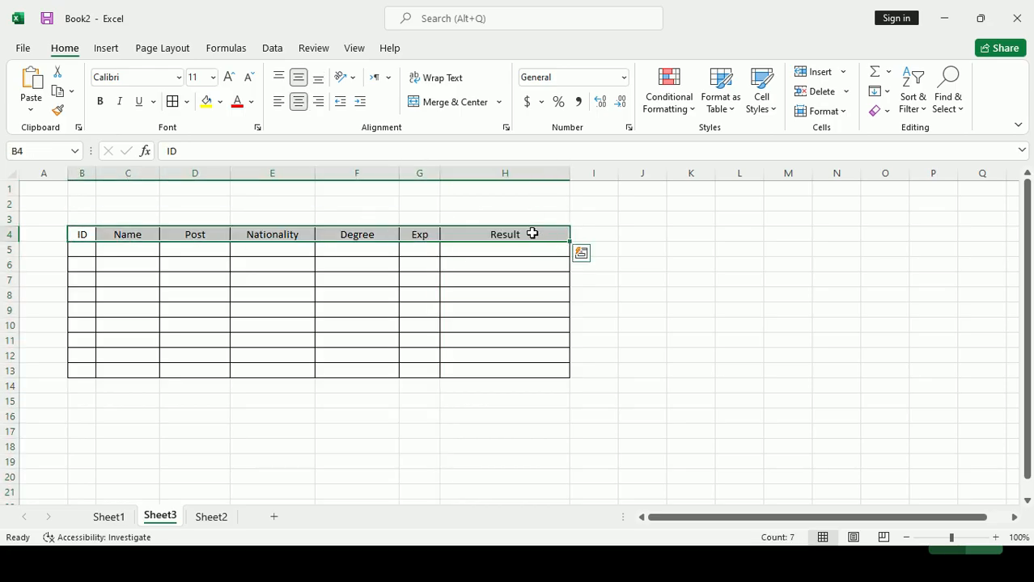
click(219, 101)
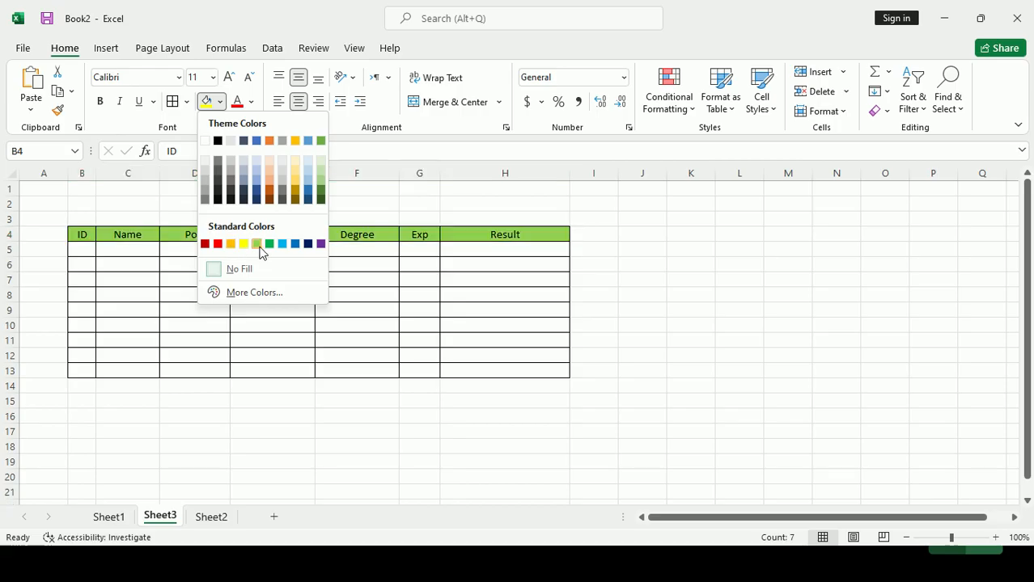
click(257, 244)
drag(9, 242, 8, 248)
Start an IF formula in H5 with a nested AND function as its logical test
click(482, 259)
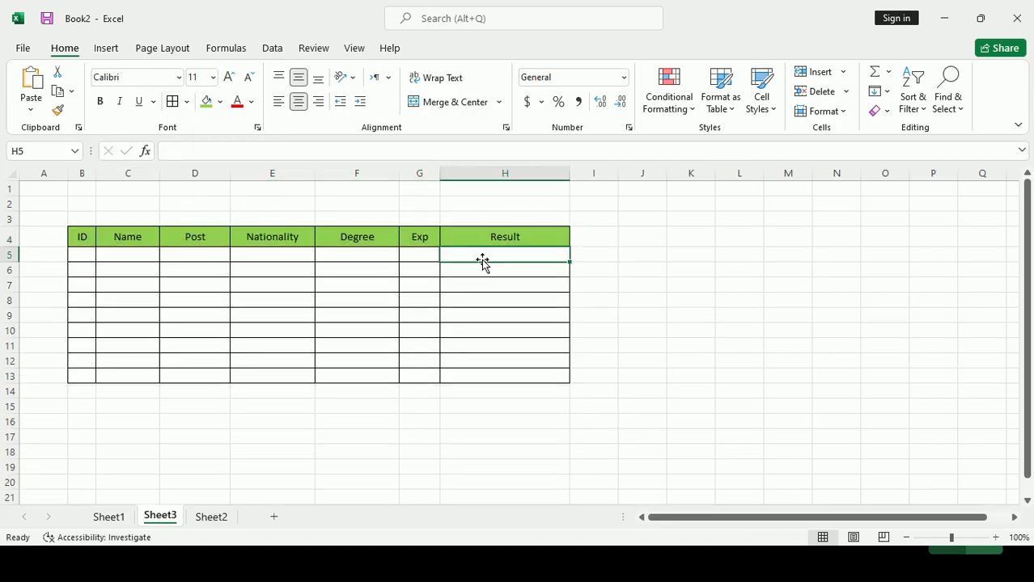
text(=)
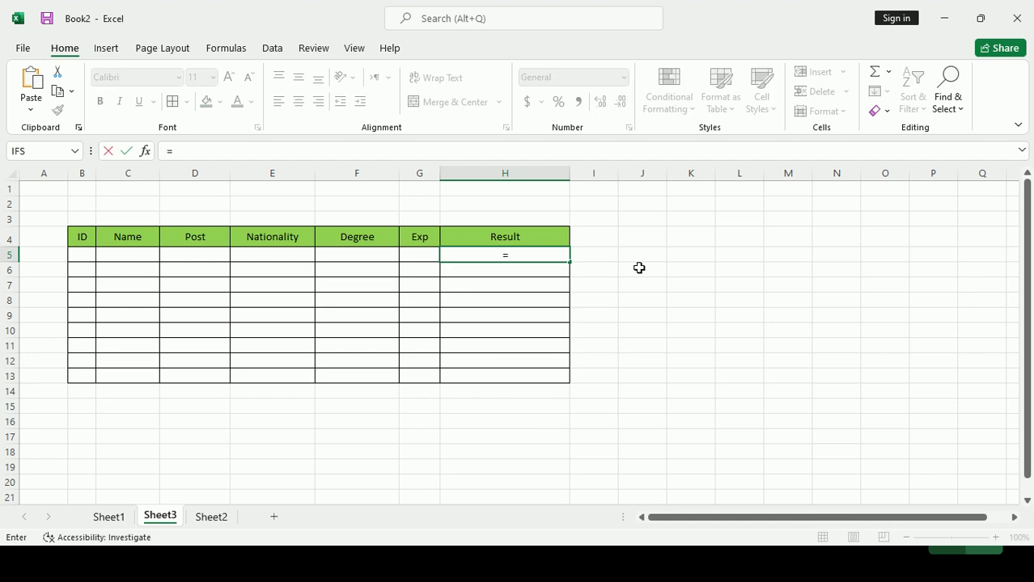
text(If)
text(IF()
text(a)
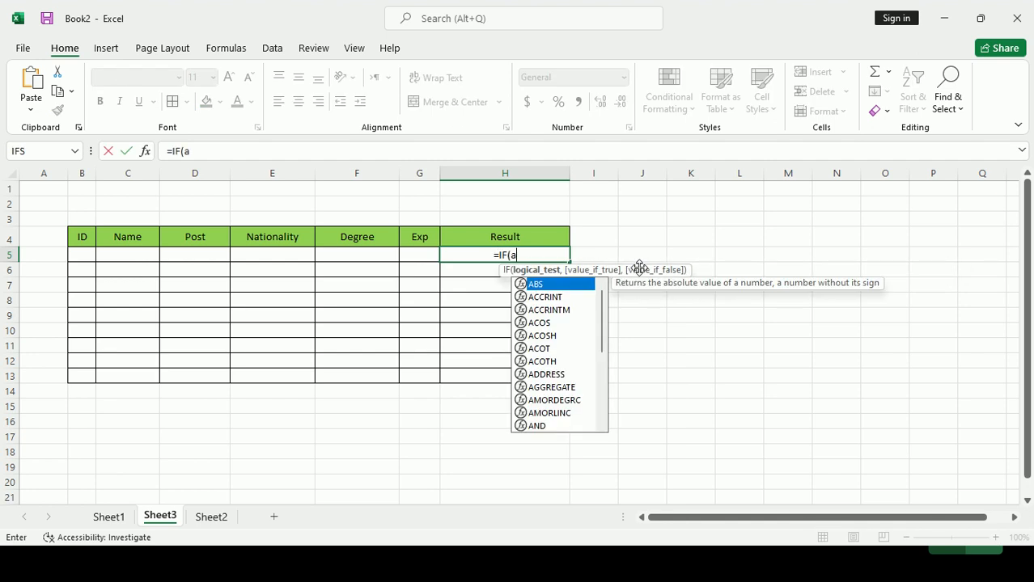
key(BackSpace)
text(a)
key(BackSpace)
text(AND)
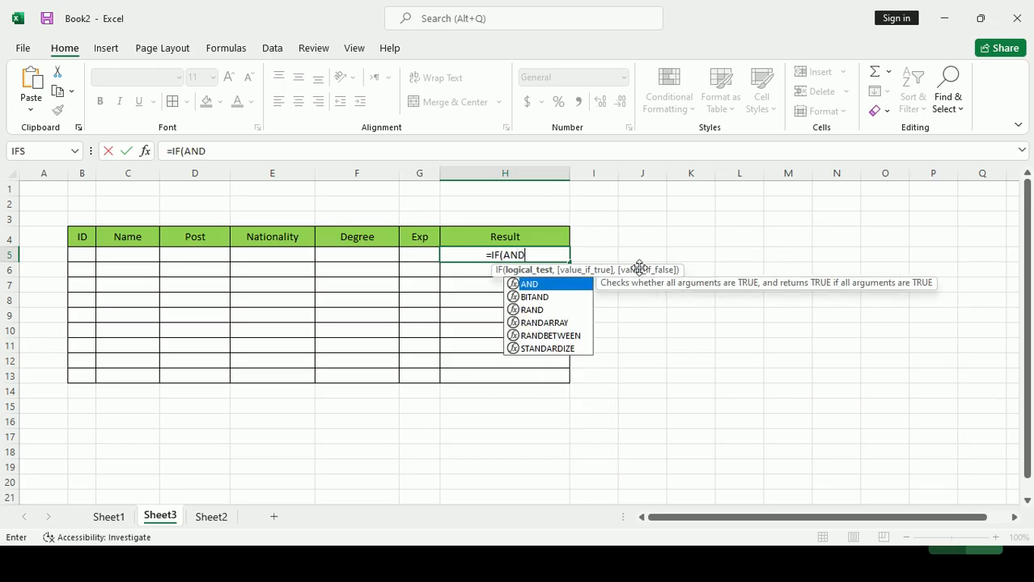
text(()
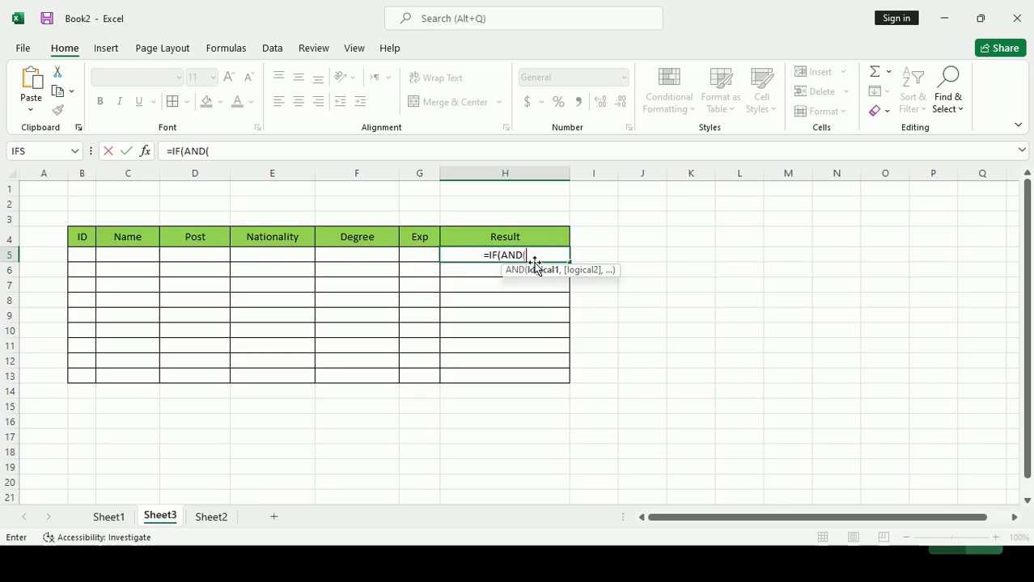
Give the AND function the arguments G5>5, E5="Afghan" and "Master", and close its parenthesis
click(415, 255)
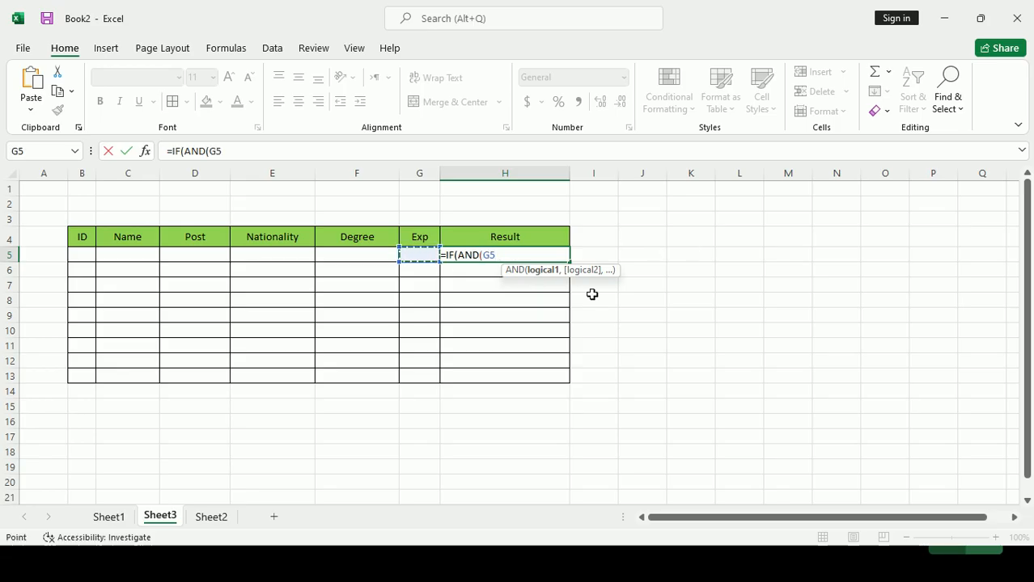
text(>)
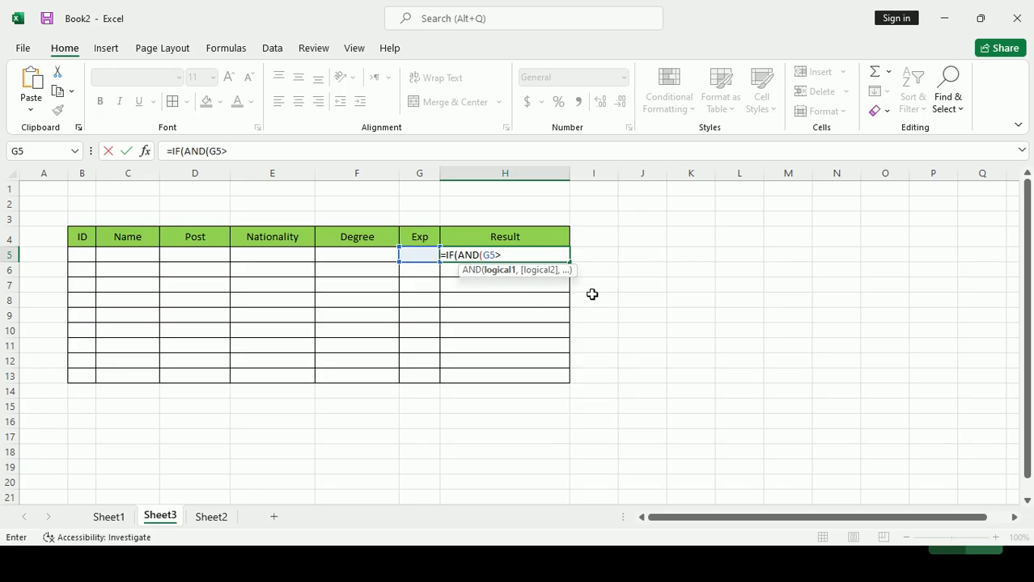
text(5,)
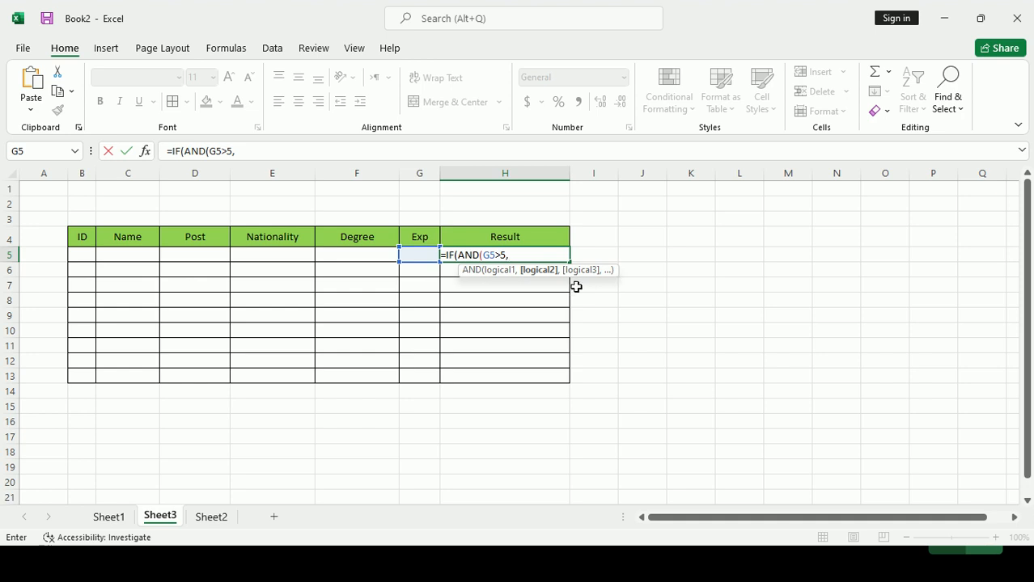
click(256, 252)
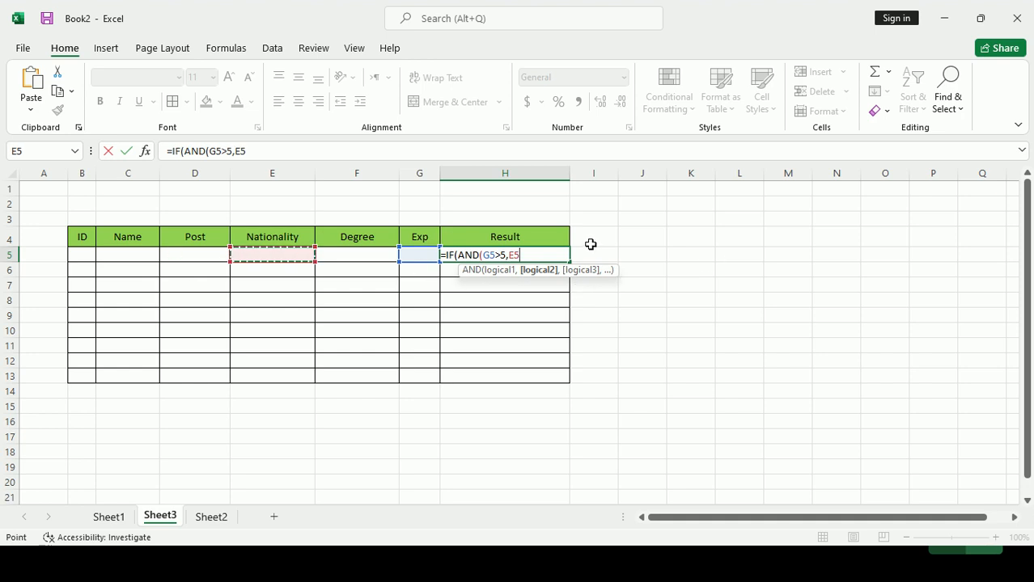
text(=)
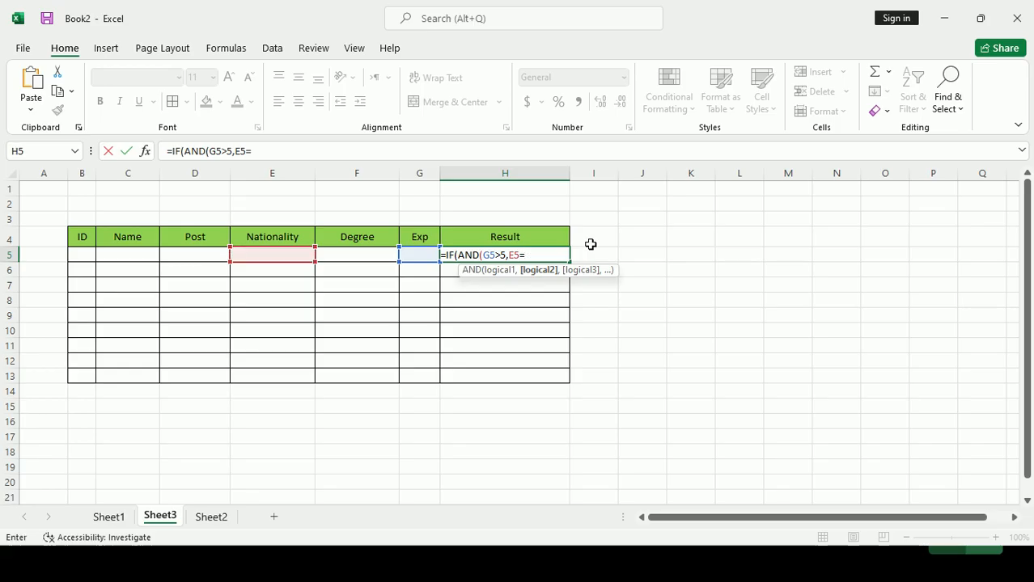
text("Afghan)
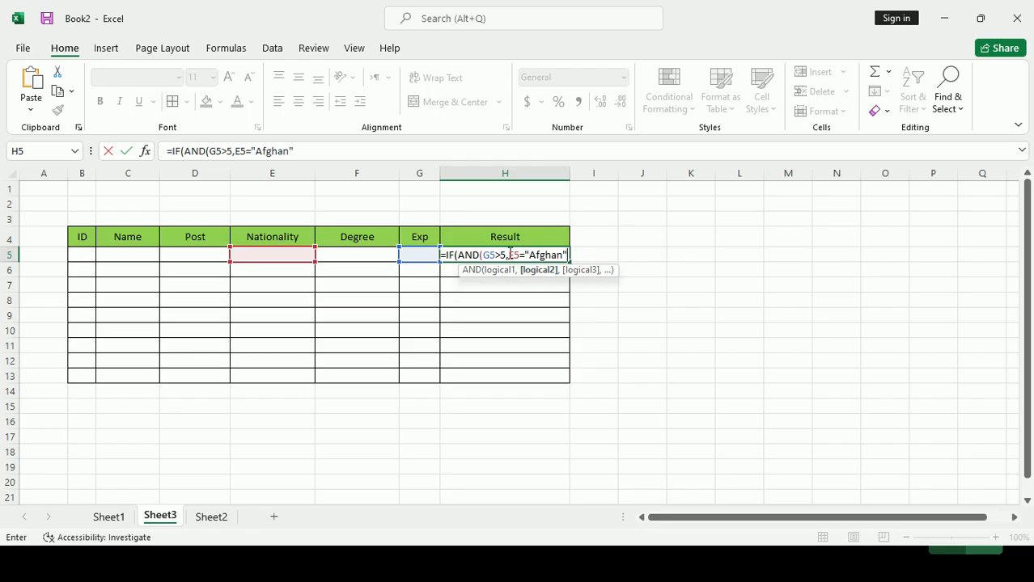
text(,)
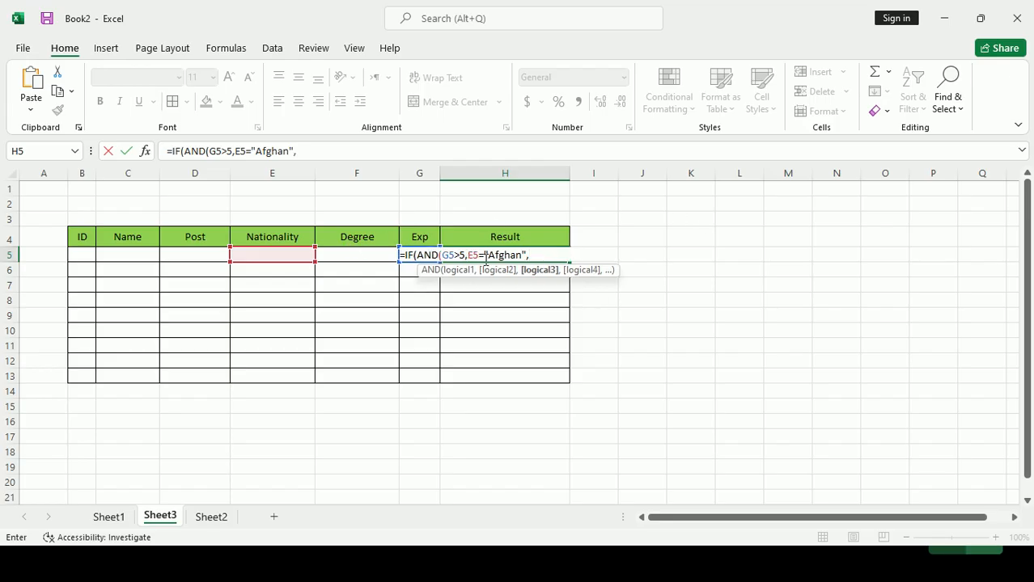
text("Master)
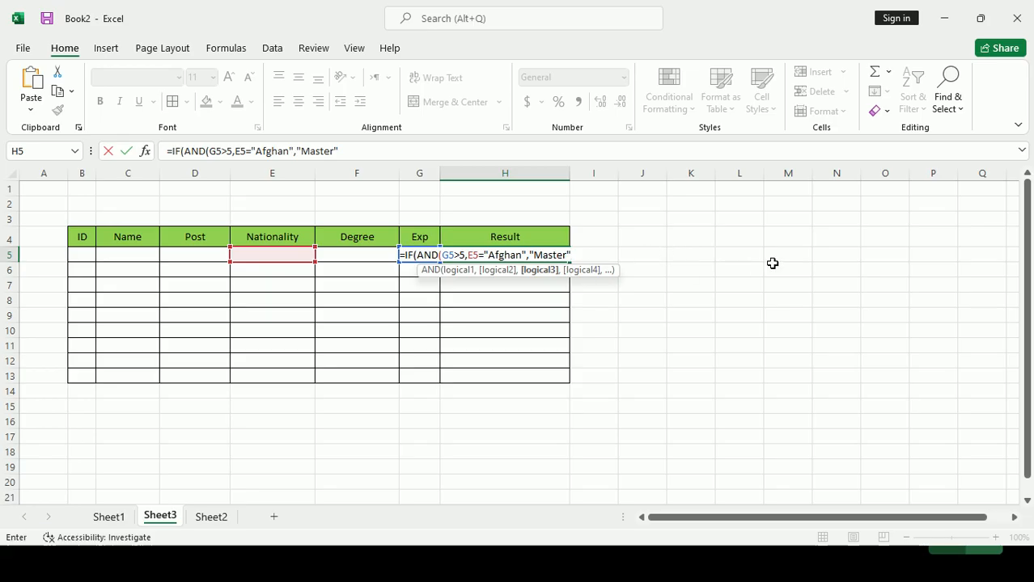
text(,)
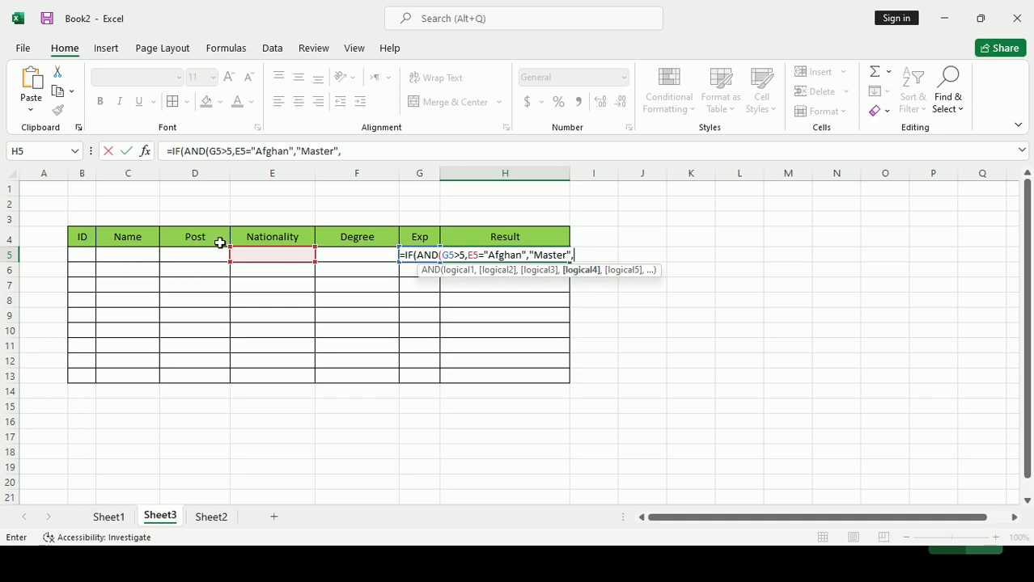
key(BackSpace)
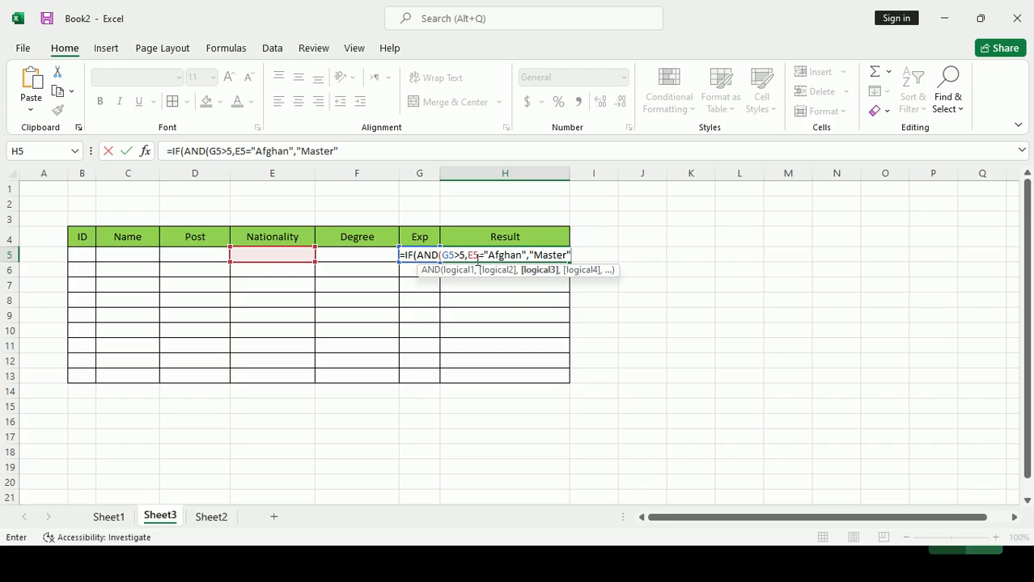
text())
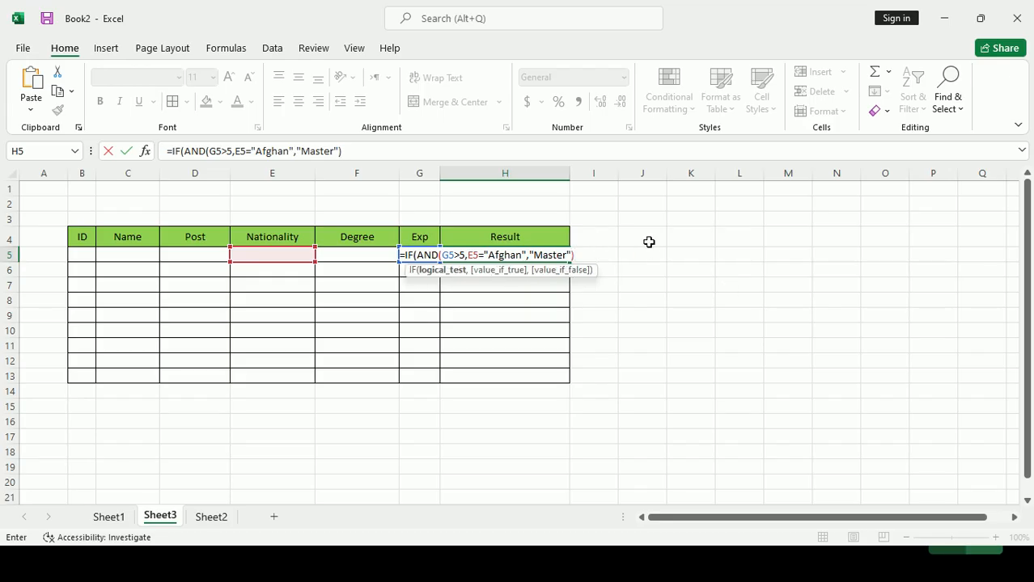
Complete the H5 formula with the result texts Selected and Not Selected, and accept the proposed correction
text(,)
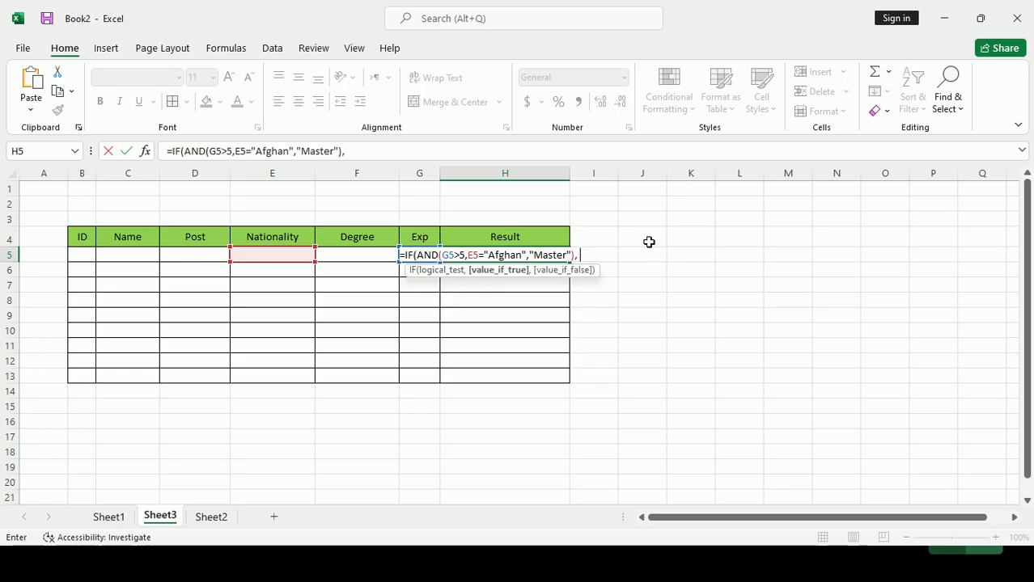
text( "Selected,)
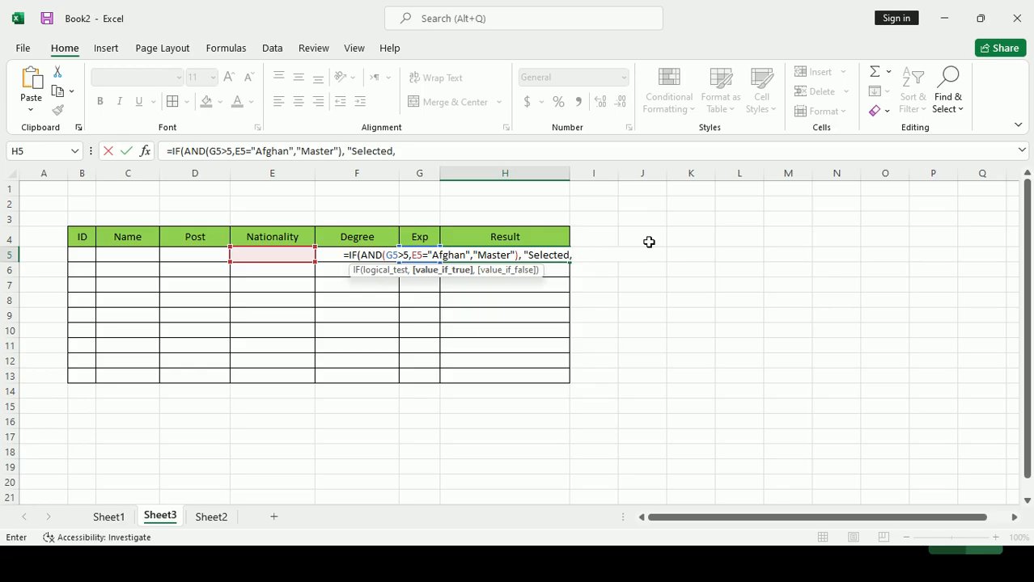
text( ""Not Se)
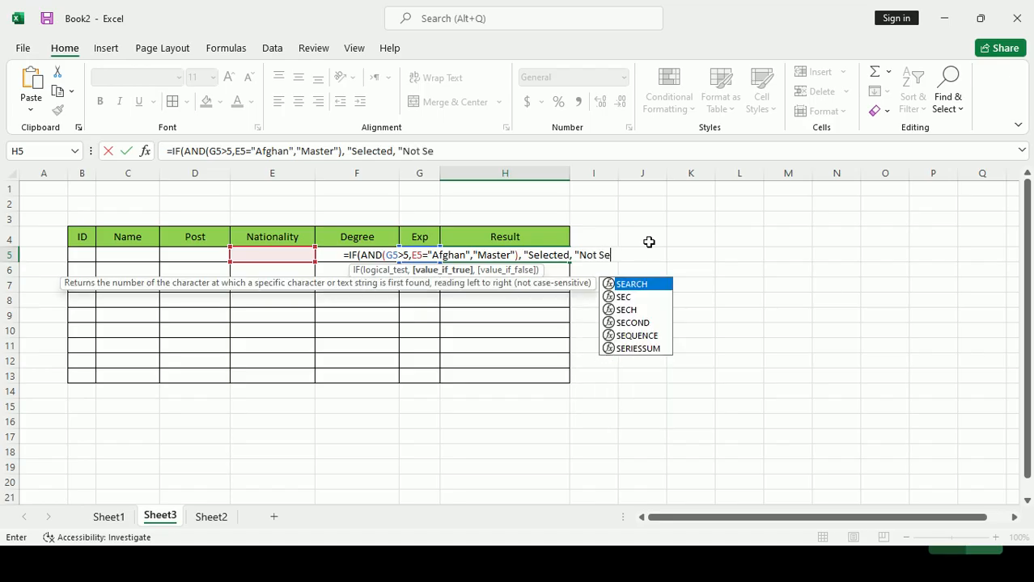
text(lected)
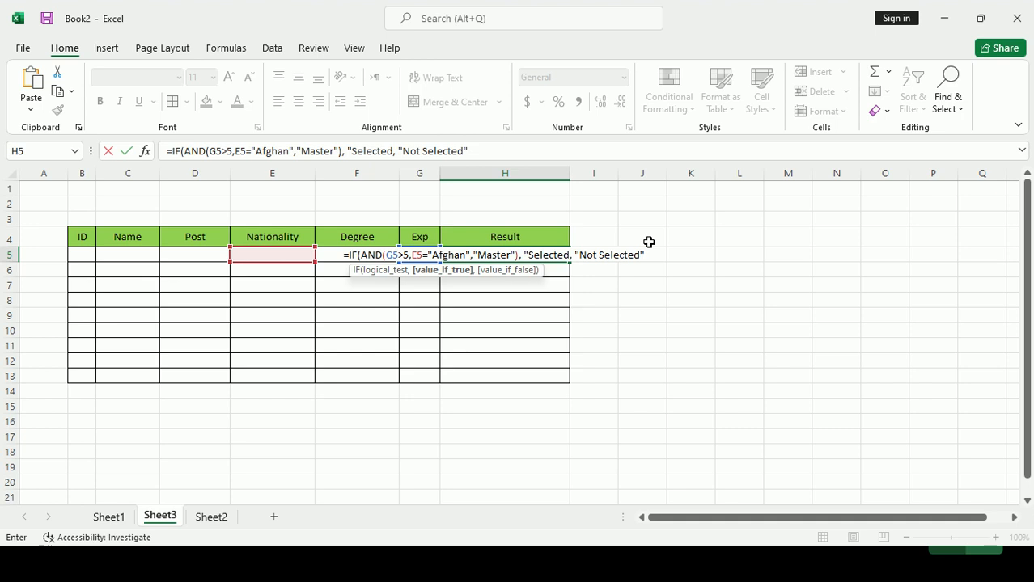
key(Return)
key(Return)
Try to fix the H5 formula by deleting the extra quotation mark before NotSelected
click(525, 255)
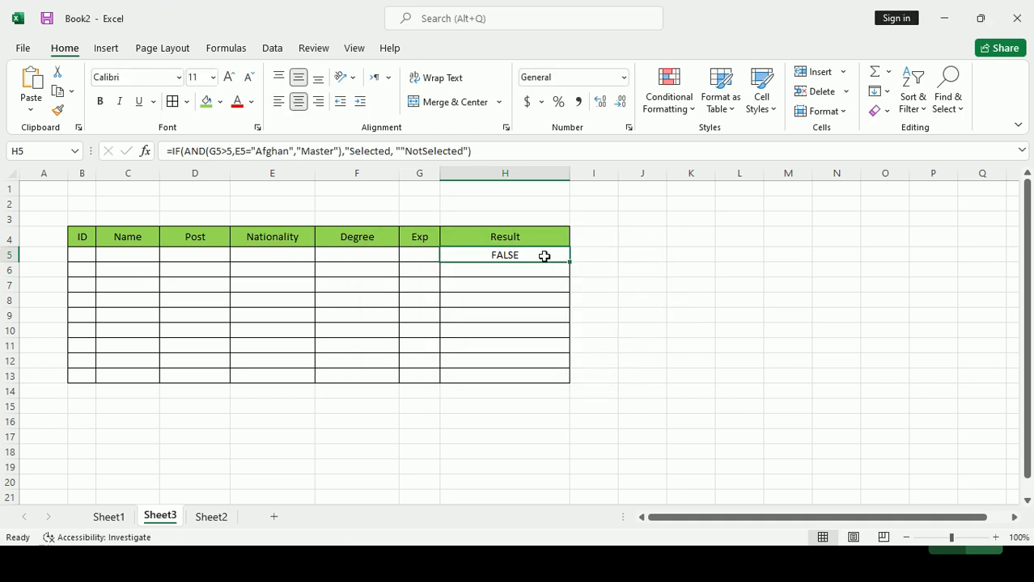
double_click(544, 256)
click(519, 255)
drag(385, 255, 528, 256)
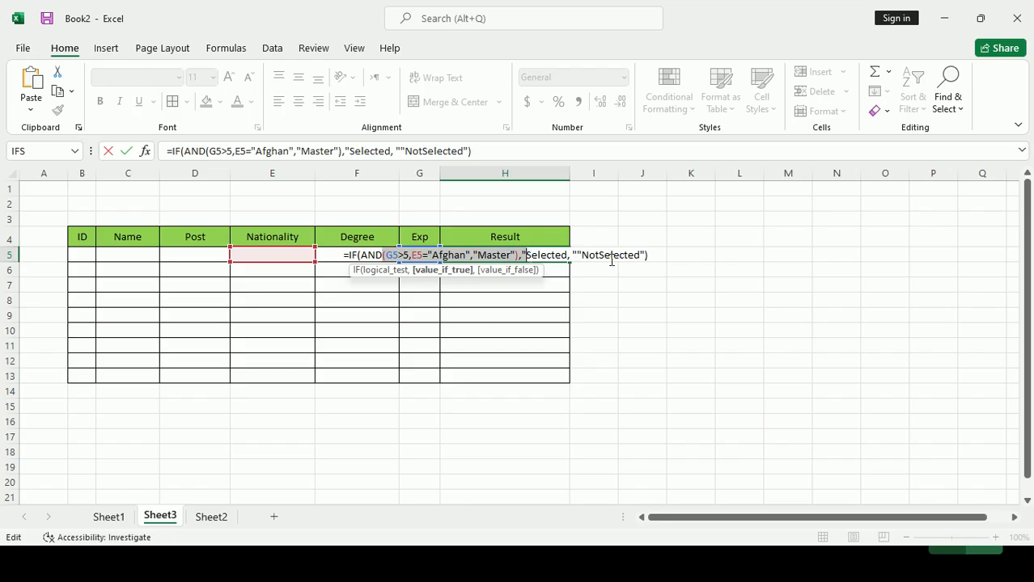
click(610, 255)
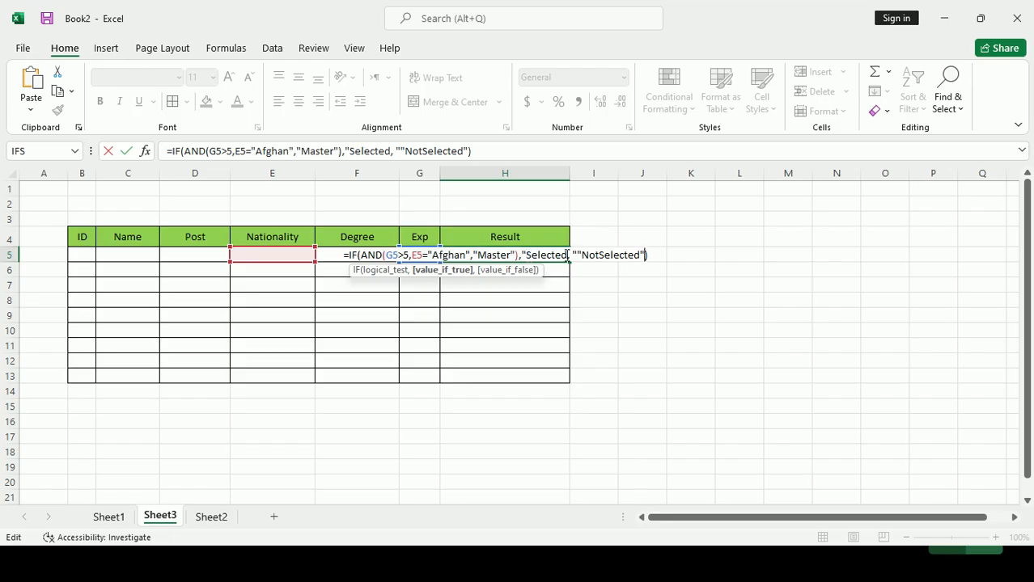
click(577, 254)
key(BackSpace)
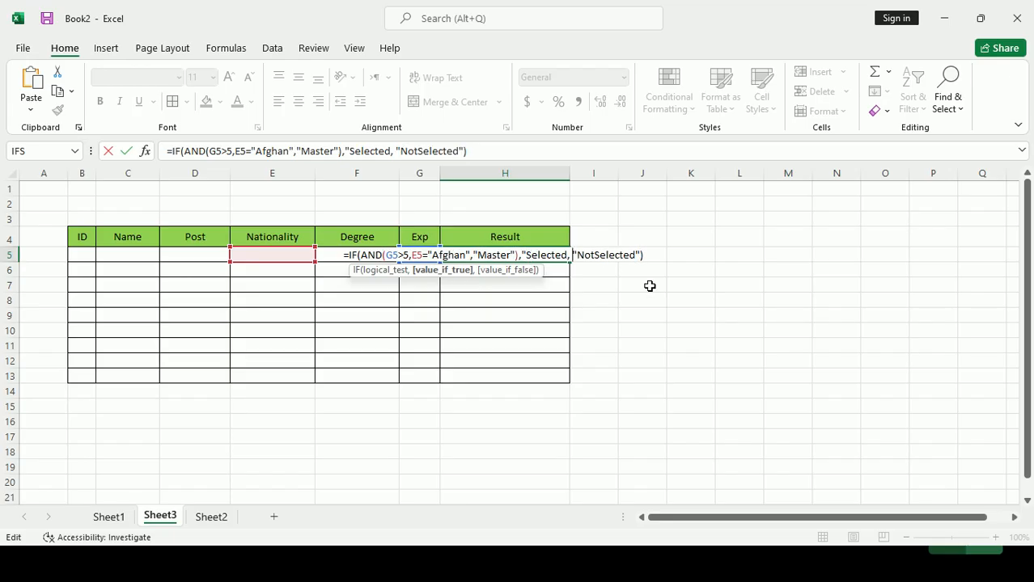
key(Return)
key(Return)
Correct the quotation marks in the H5 formula so its results read "Selected", "NotSelected"
double_click(522, 255)
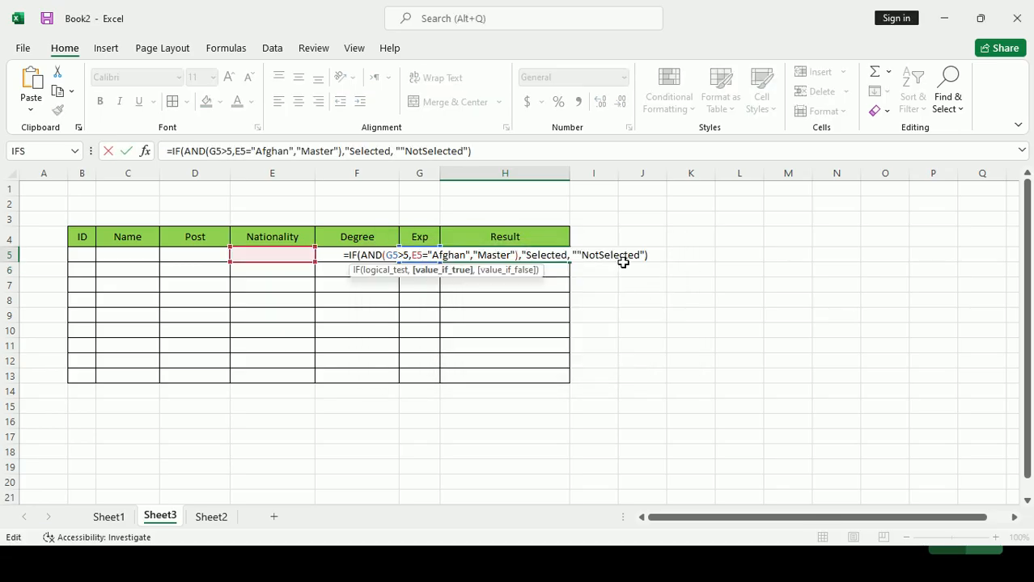
click(577, 255)
key(Delete)
text(")
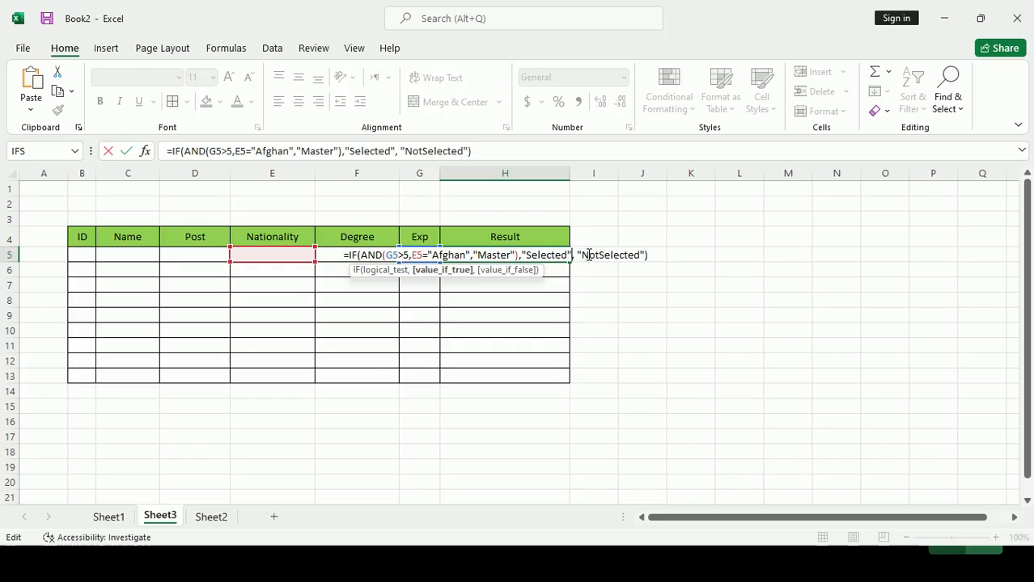
key(Return)
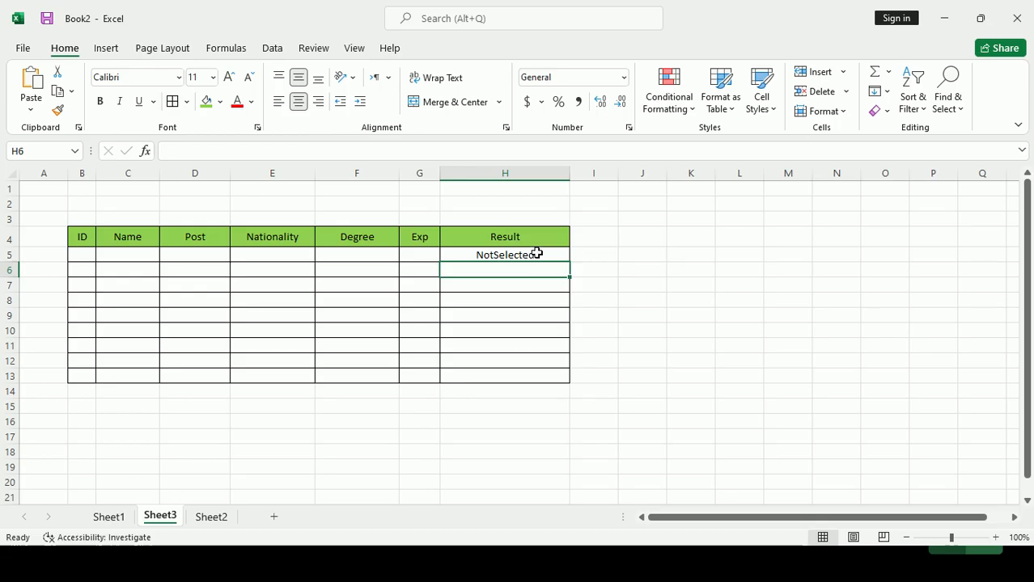
Insert a space in the H5 formula's false result so it reads "Not Selected"
double_click(504, 253)
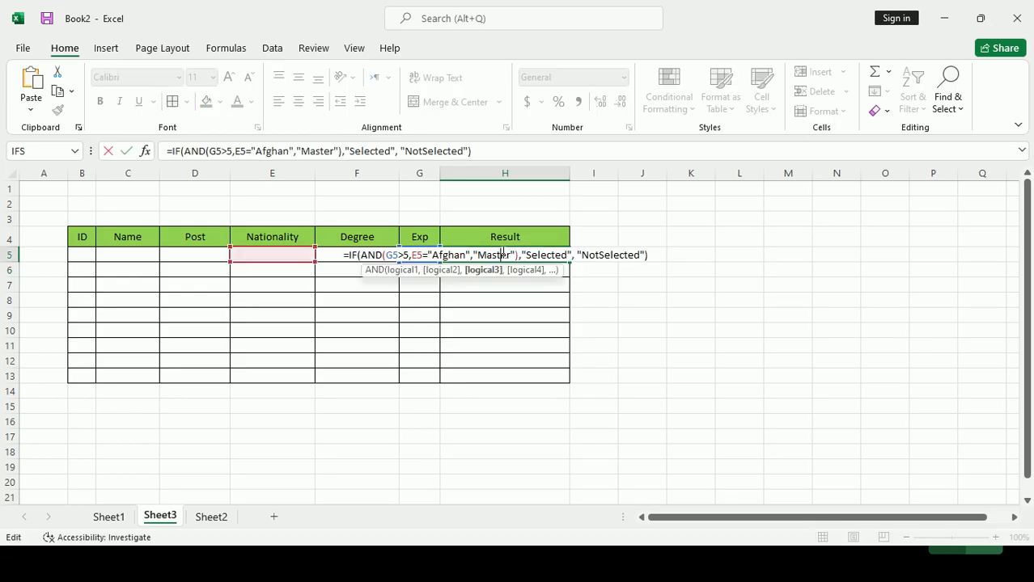
click(598, 255)
key(Return)
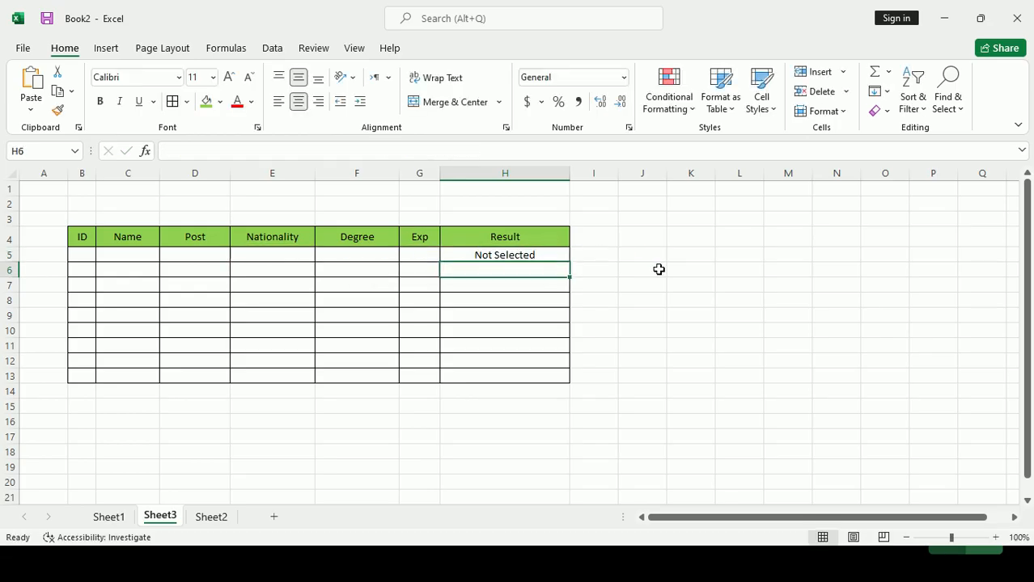
click(518, 252)
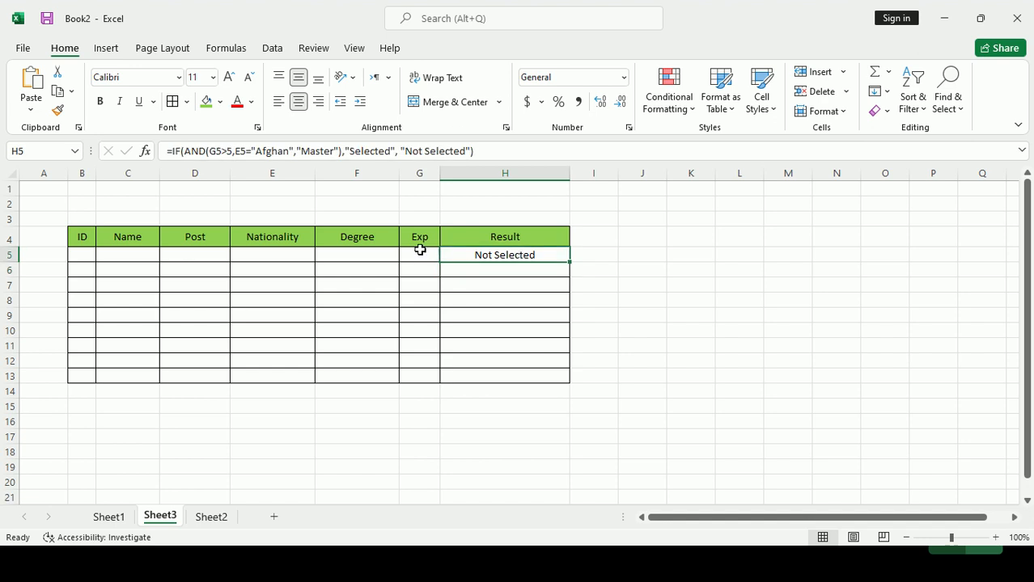
Enter 1 in B5 and fill the ID column down to B13 as a series from 1 to 9
click(82, 255)
text(1)
key(Return)
click(80, 255)
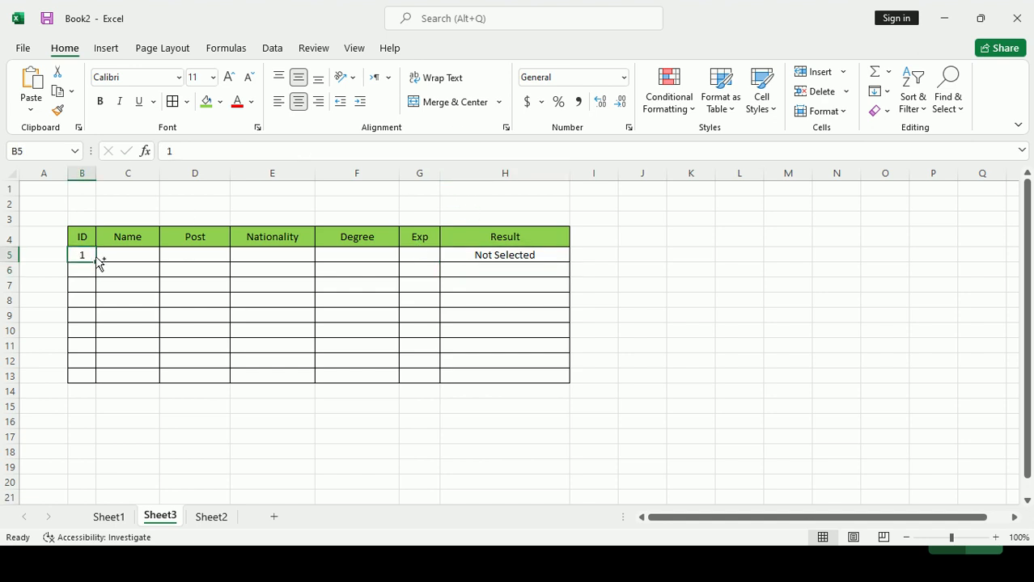
drag(94, 265, 98, 382)
Widen the Name column and enter the first applicant's name in C5
click(127, 254)
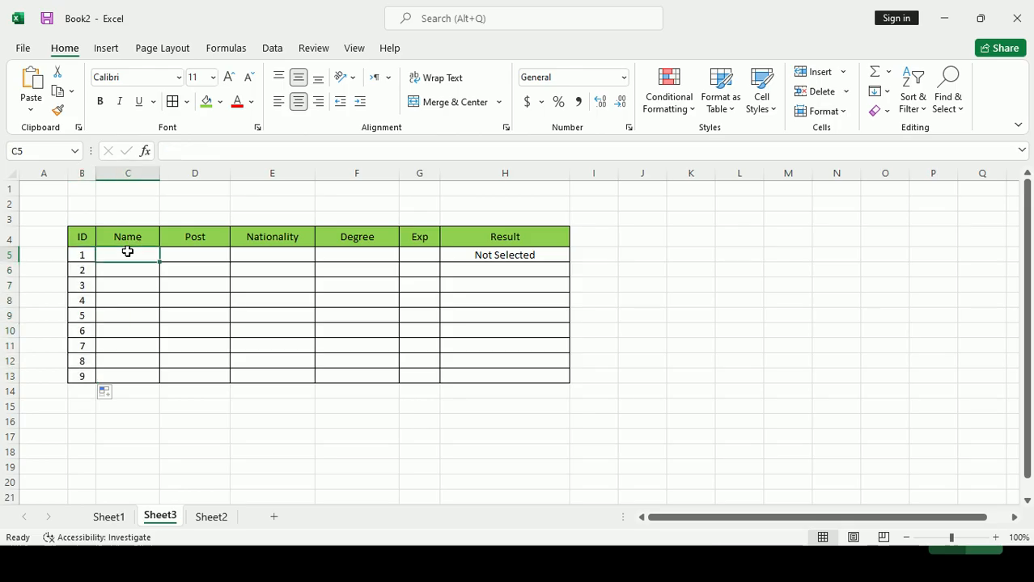
drag(160, 174, 203, 173)
text(Ikram)
key(Return)
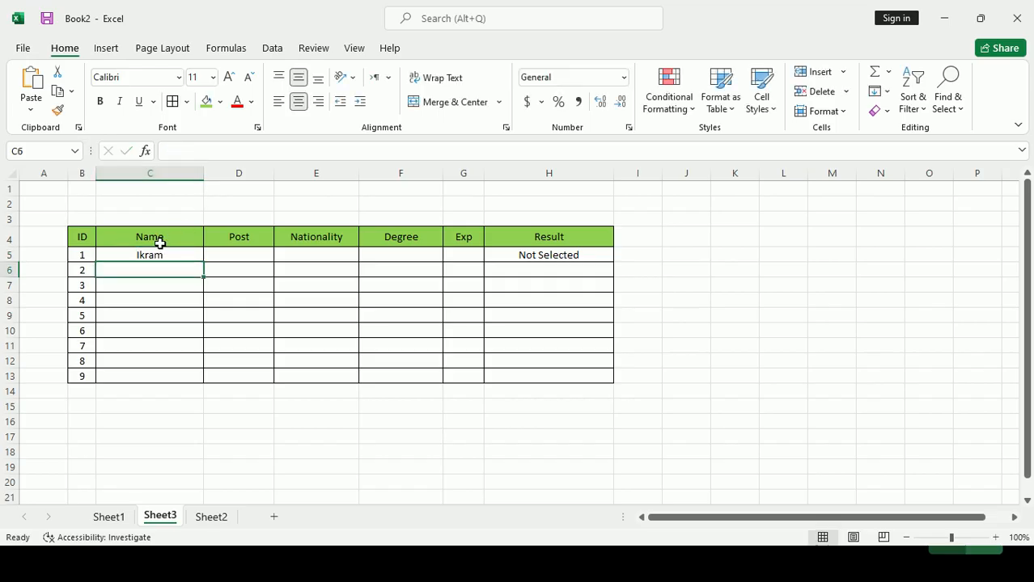
Enter Manager as the first applicant's post in D5, widen the Post column slightly, and enter Afghan in E5
click(243, 254)
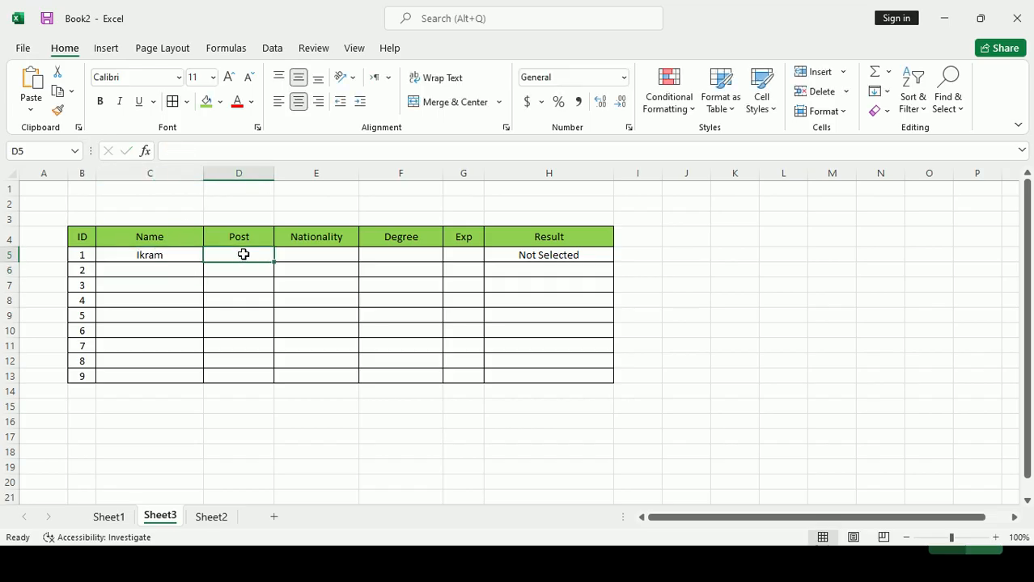
text(Manager)
key(Return)
drag(270, 173, 286, 173)
click(329, 250)
text(Afghan)
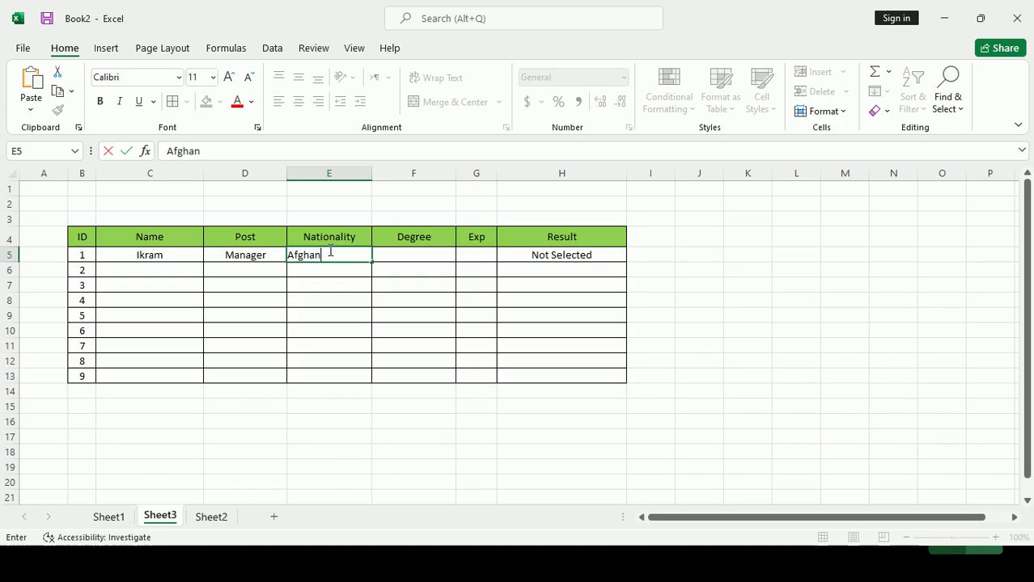
key(Return)
Enter Master as the first applicant's degree in F5
click(392, 260)
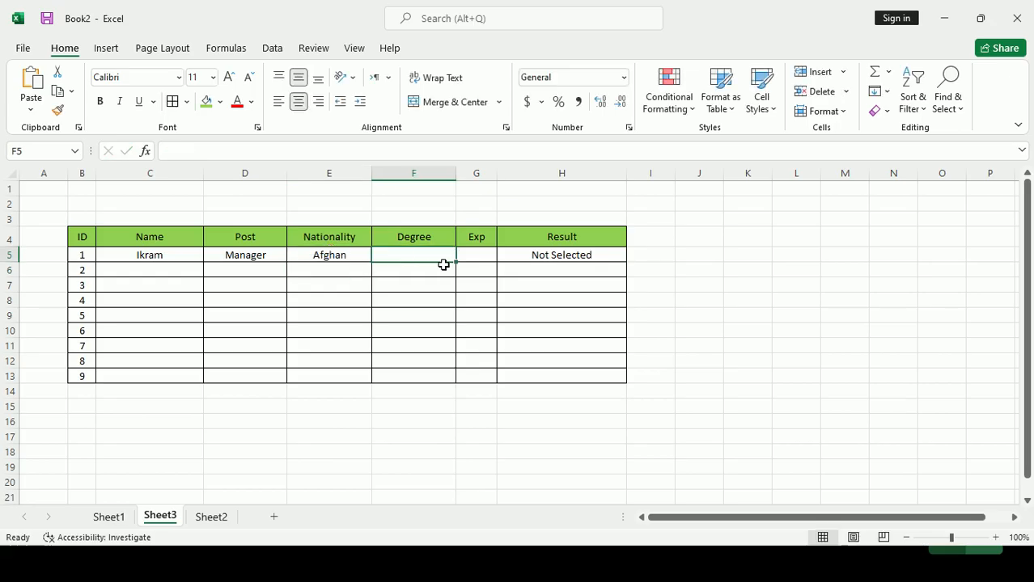
text(MAst)
key(BackSpace)
key(BackSpace)
key(BackSpace)
text(aster)
key(Return)
Enter 6 as the first applicant's experience in G5 and fill the H5 Result formula down to H13
click(484, 257)
mouse_move(496, 174)
mouse_down()
mouse_move(517, 174)
mouse_move(496, 173)
mouse_up()
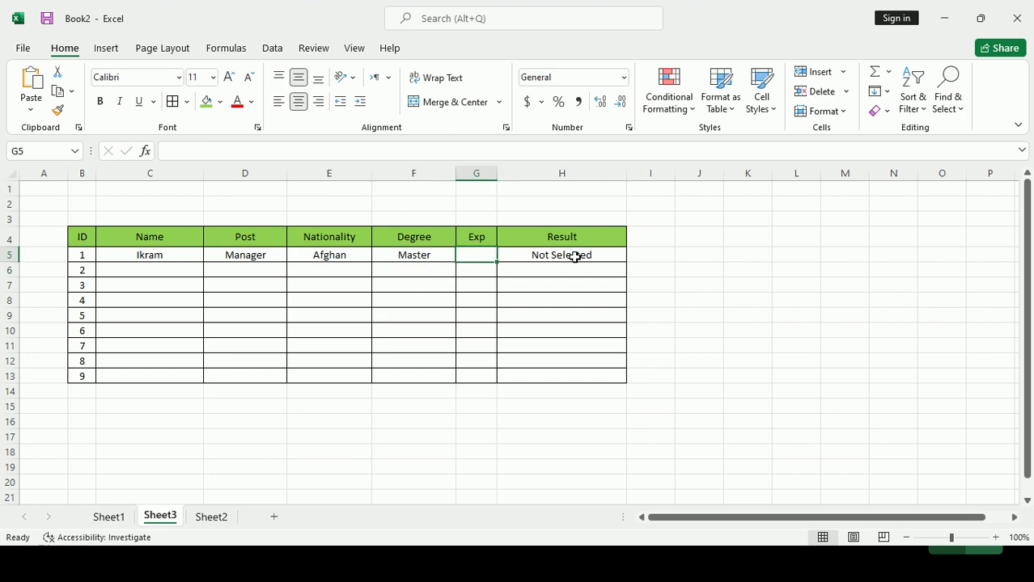
text(6)
key(Return)
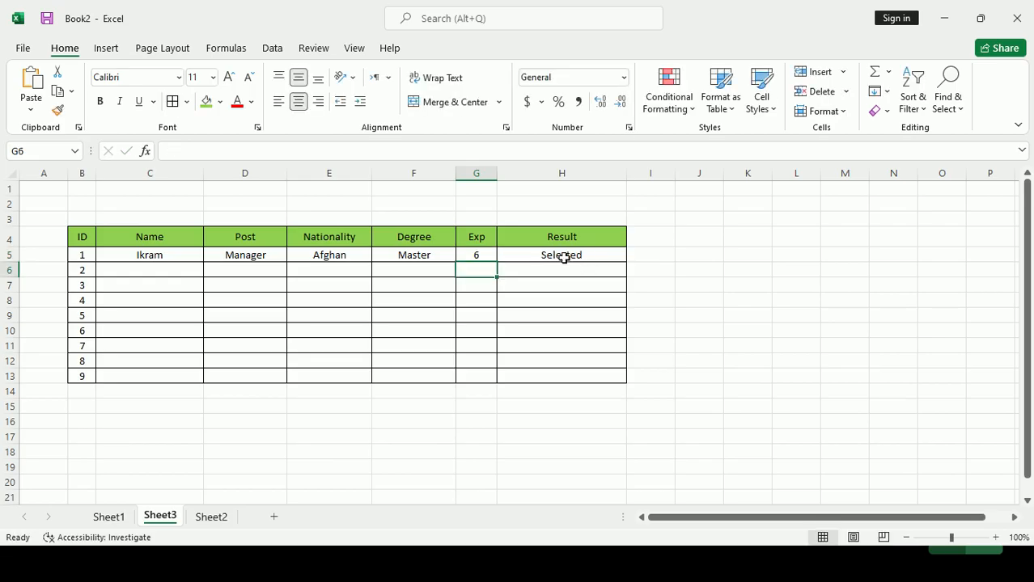
click(575, 255)
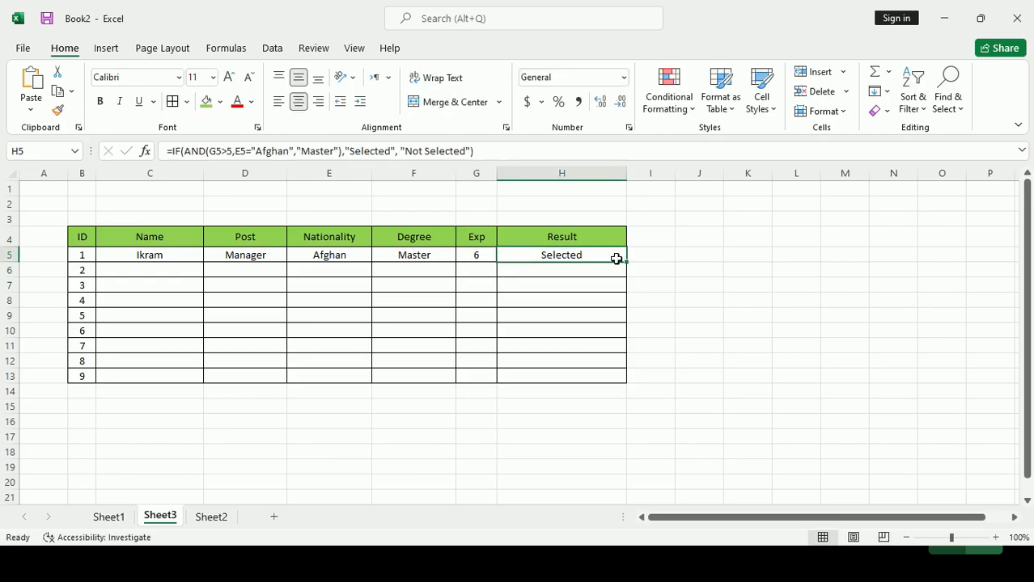
drag(625, 265, 630, 386)
Enter the second applicant's name in C6 and the post Teacher in D6
click(169, 270)
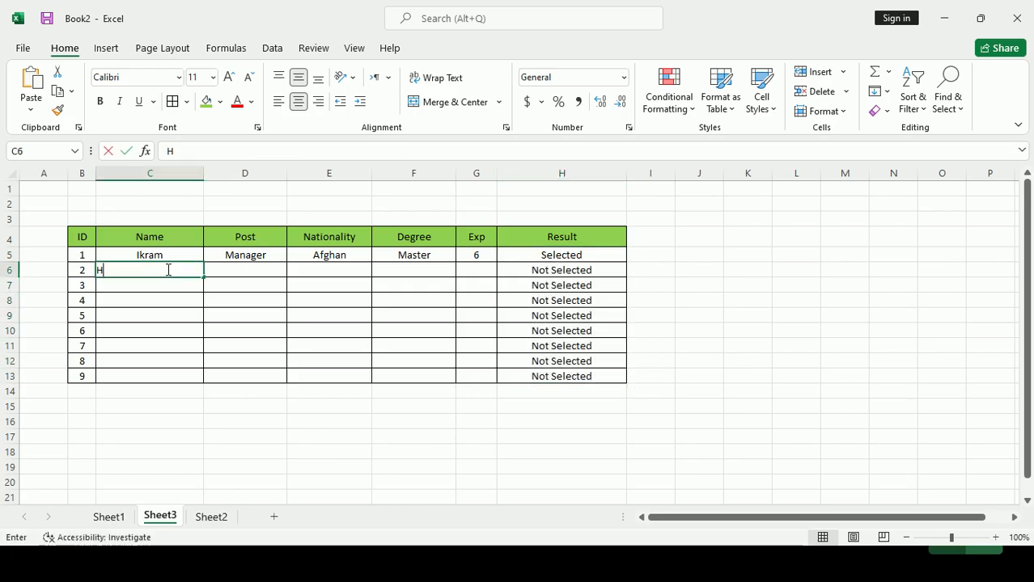
text(Haris)
key(Tab)
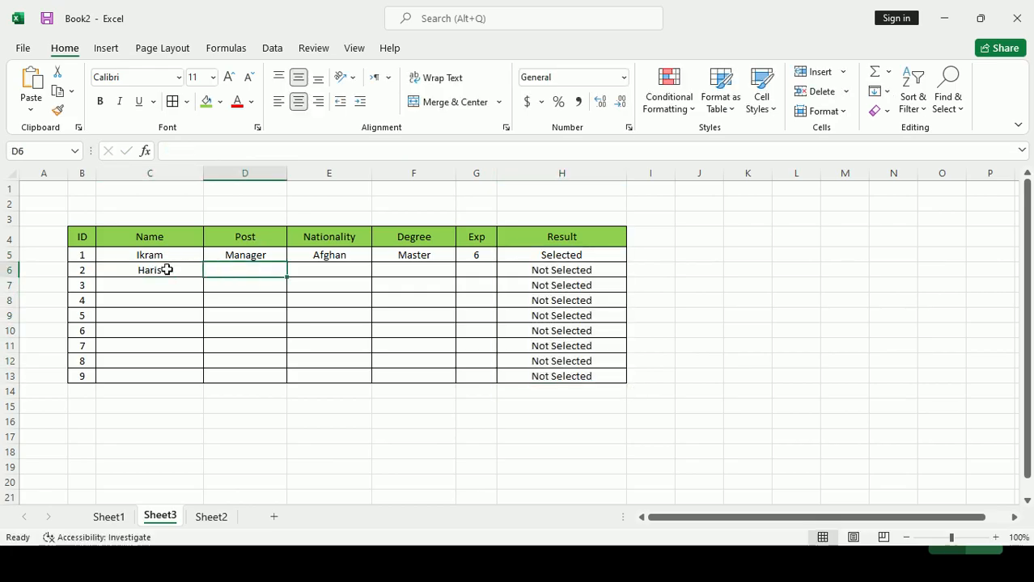
text(Teacher)
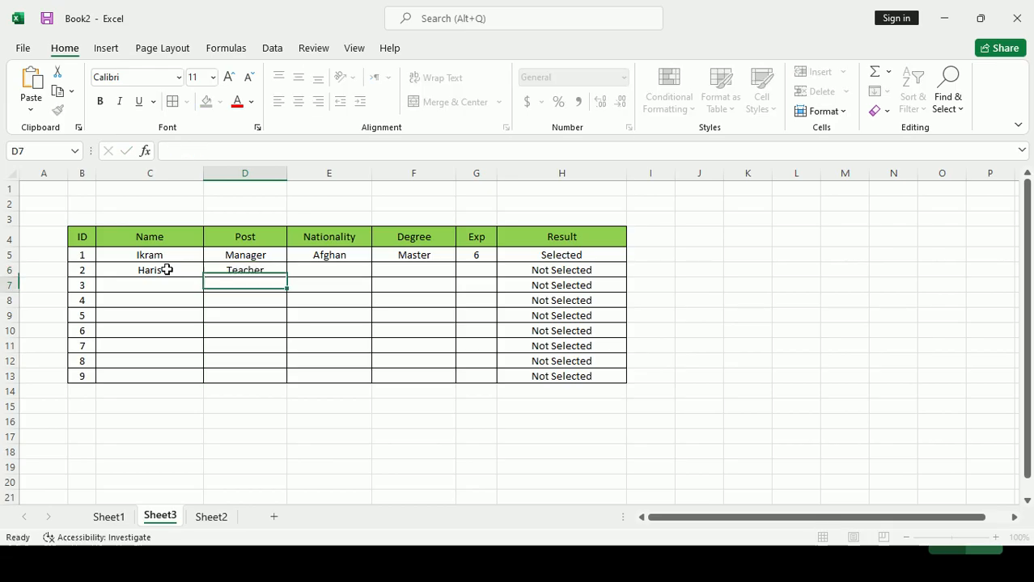
key(Down)
Enter Pakistani as the second applicant's nationality in E6 and 9th class as the degree in F6
double_click(343, 271)
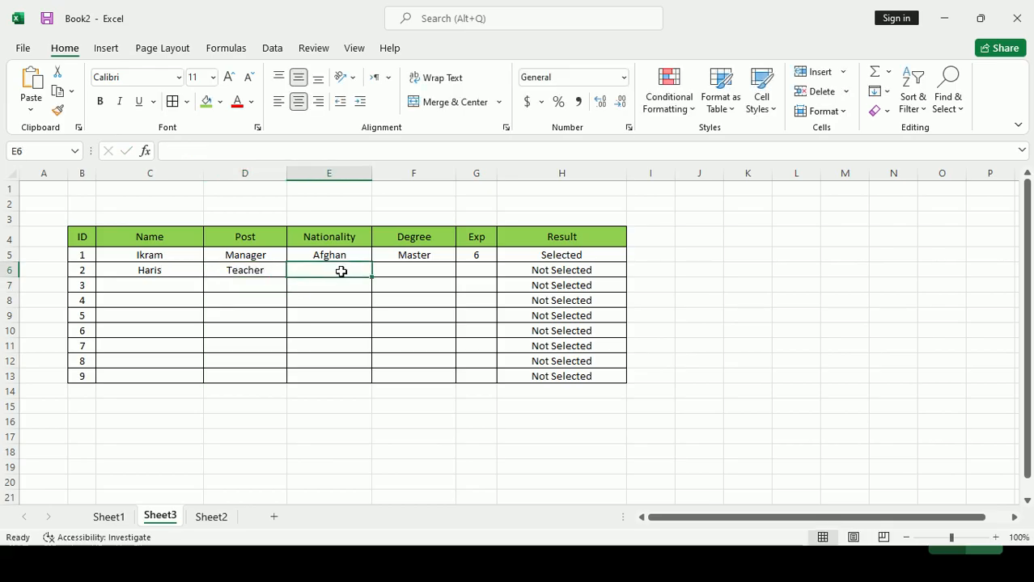
text(Pakis)
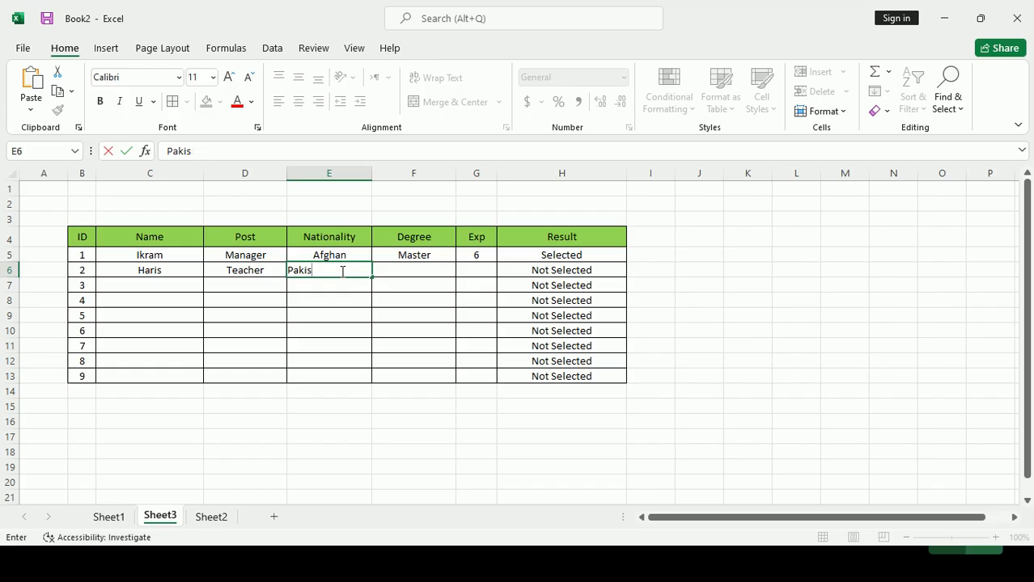
text(tani)
key(Return)
click(417, 269)
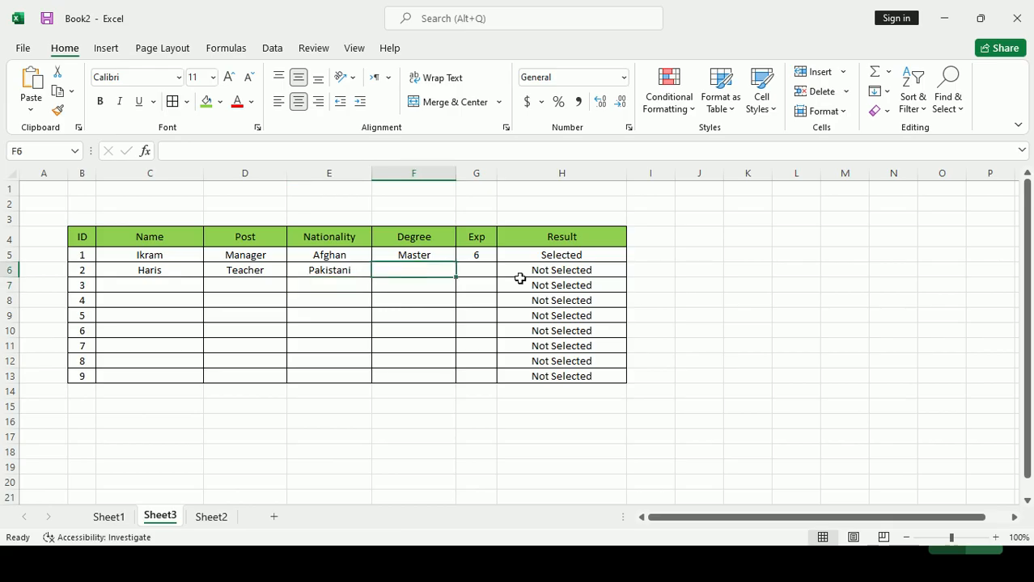
text(L)
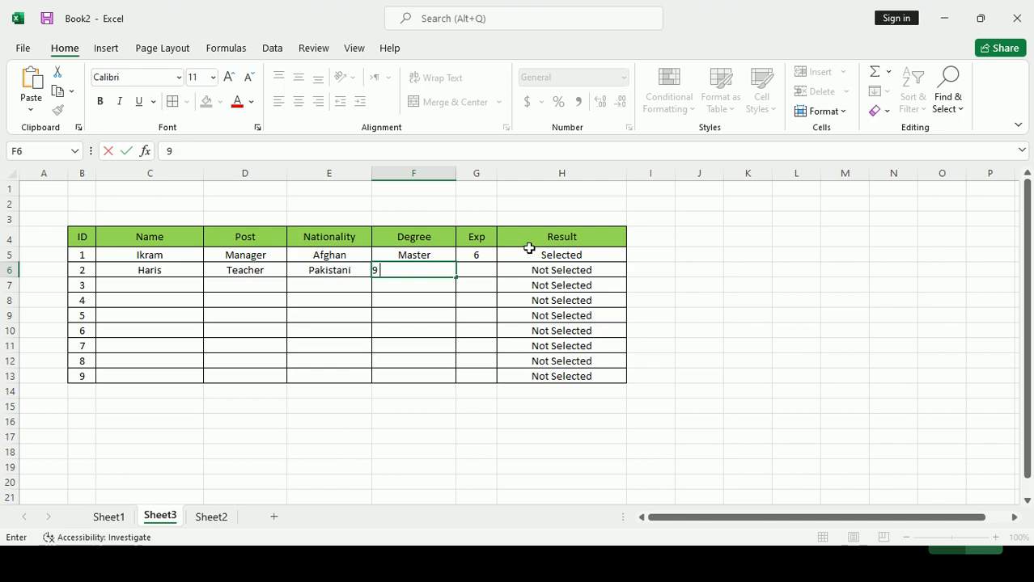
text(9th class)
key(Return)
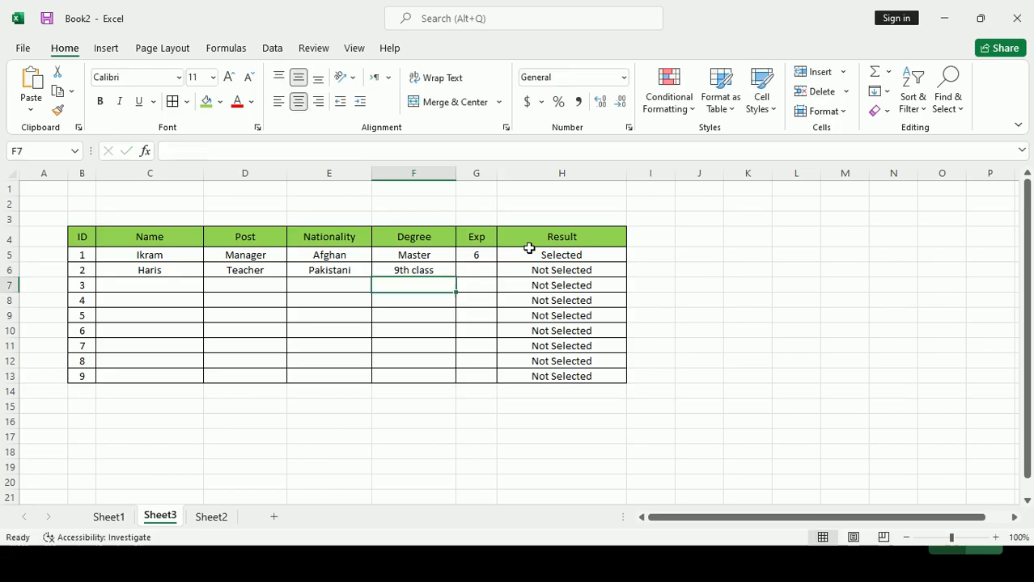
Enter 1 as the second applicant's experience in G6 and check the Result cell H6
click(484, 270)
text(1)
key(Return)
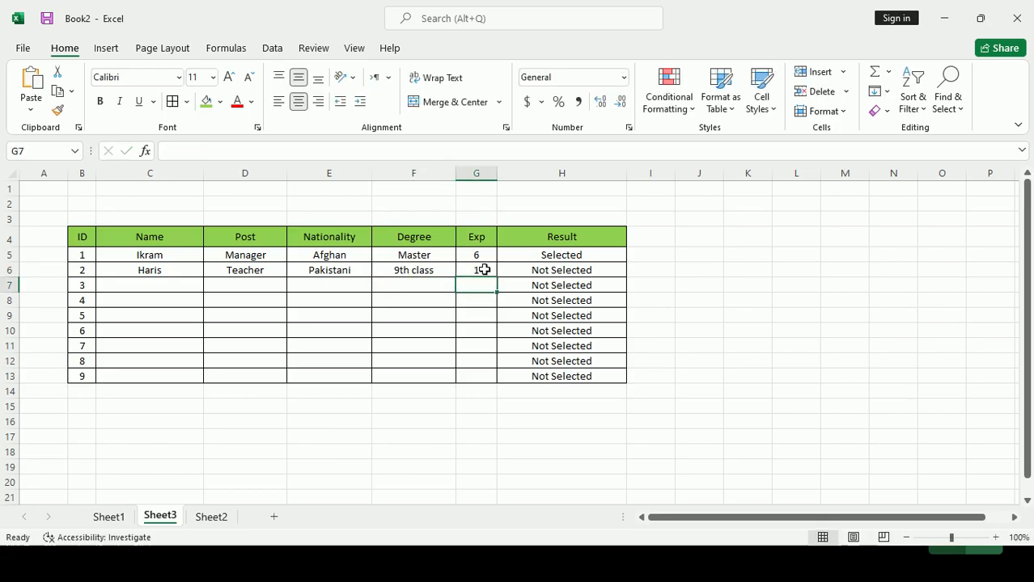
click(531, 267)
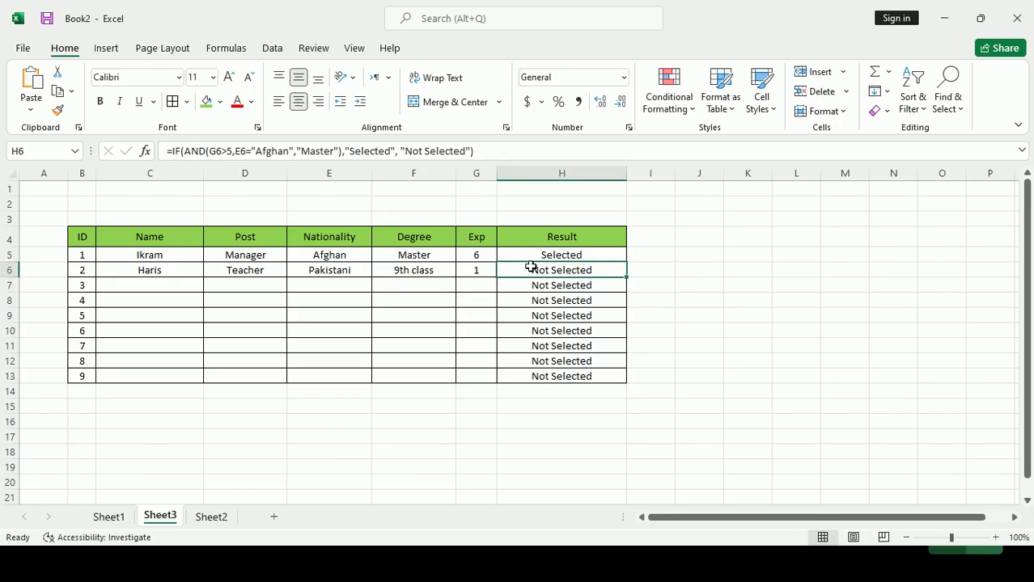
Enter the third applicant's name in C7 and the post Director in D7
click(134, 286)
text(Masood)
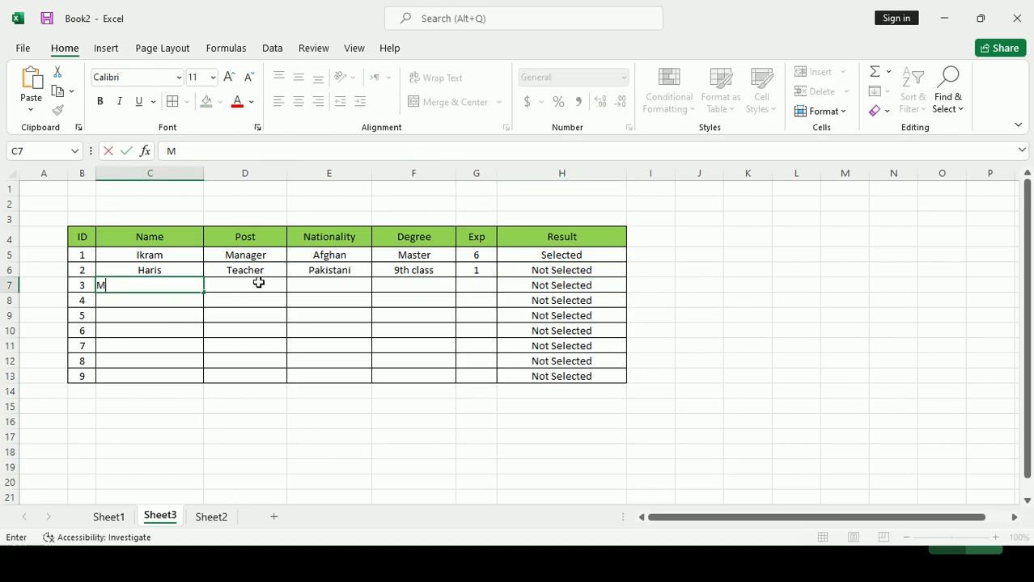
key(Tab)
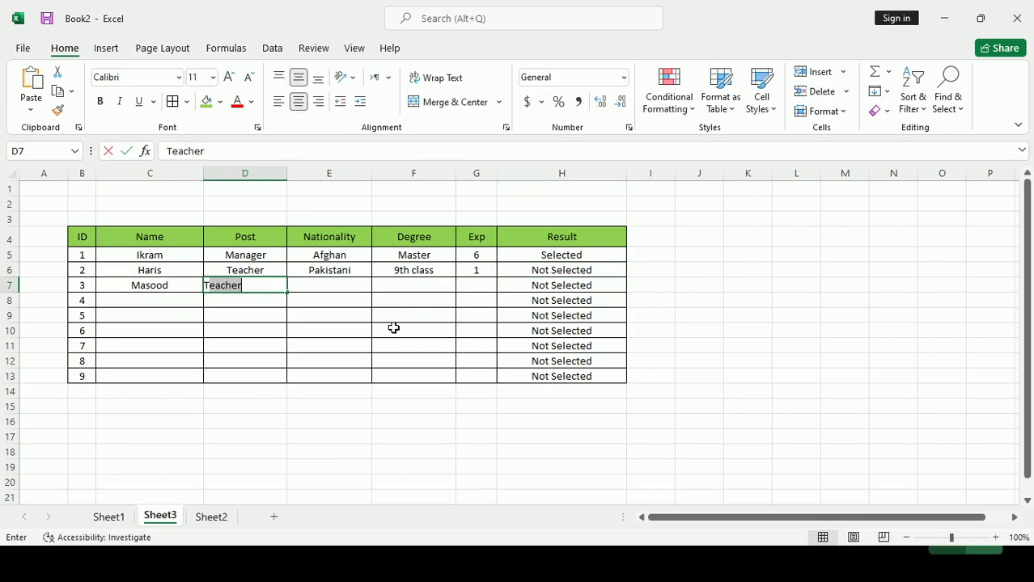
text(Tea)
key(BackSpace)
key(BackSpace)
key(BackSpace)
key(BackSpace)
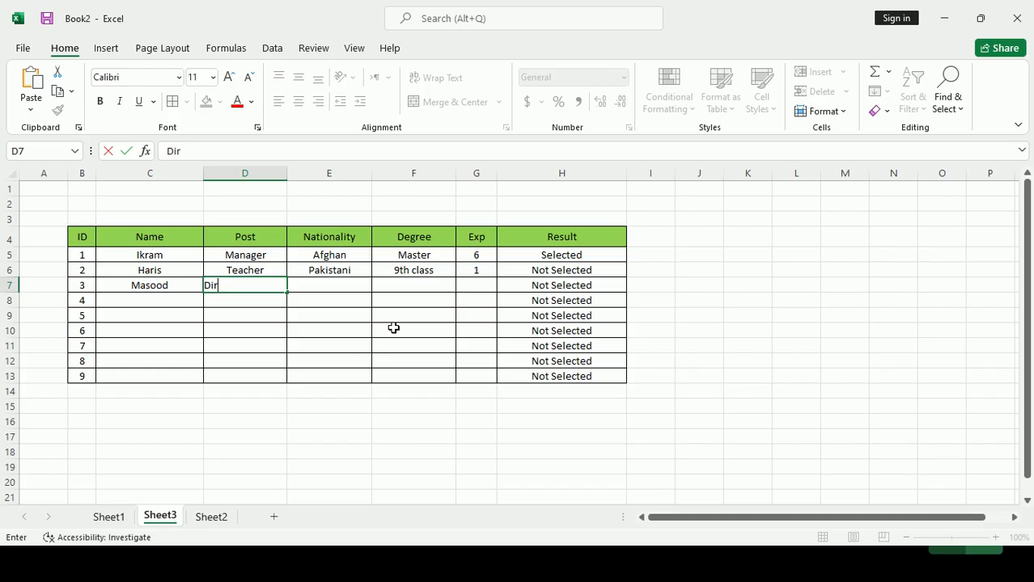
text(Director)
key(Return)
Copy the nationality Afghan from E5 into E7 for the third applicant
click(335, 285)
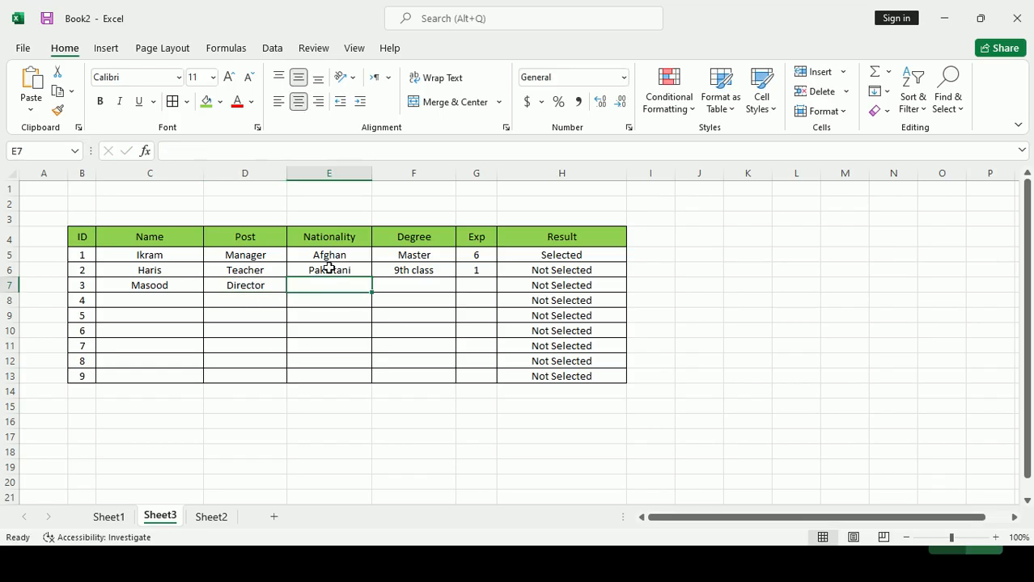
click(327, 255)
key(ctrl+c)
click(330, 285)
key(ctrl+v)
Enter Master as the third applicant's degree in F7 and 4 as the experience in G7
click(429, 287)
text(Master)
key(Return)
click(476, 287)
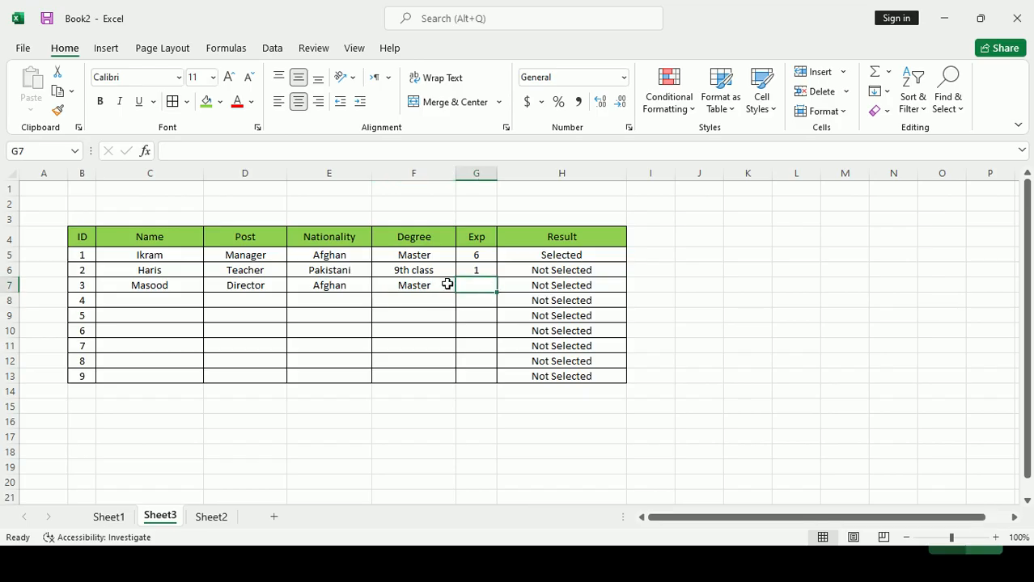
text(4)
key(Return)
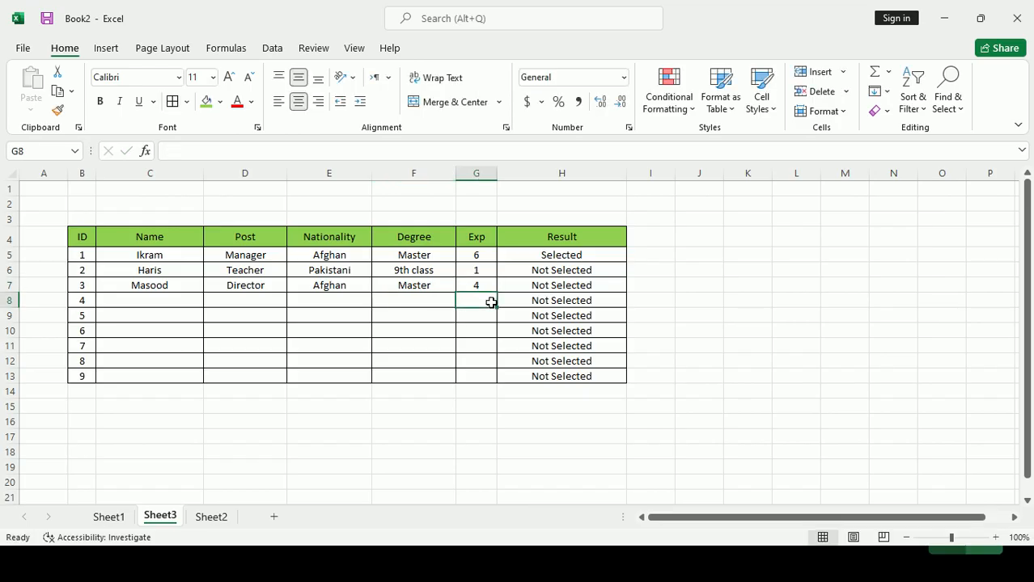
Examine the Result formula in H7 and its experience condition on G7
drag(481, 289, 538, 287)
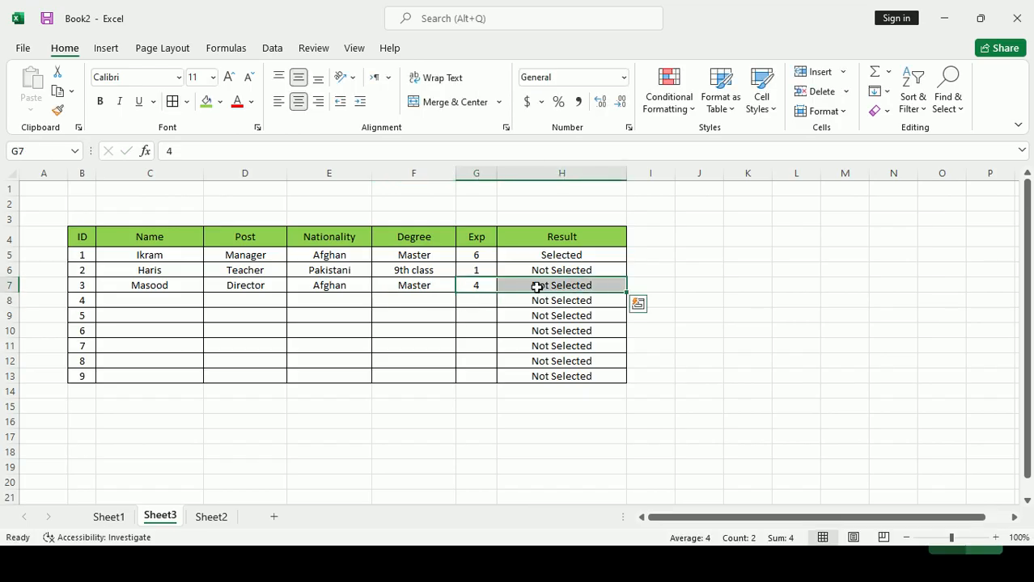
click(554, 289)
double_click(555, 288)
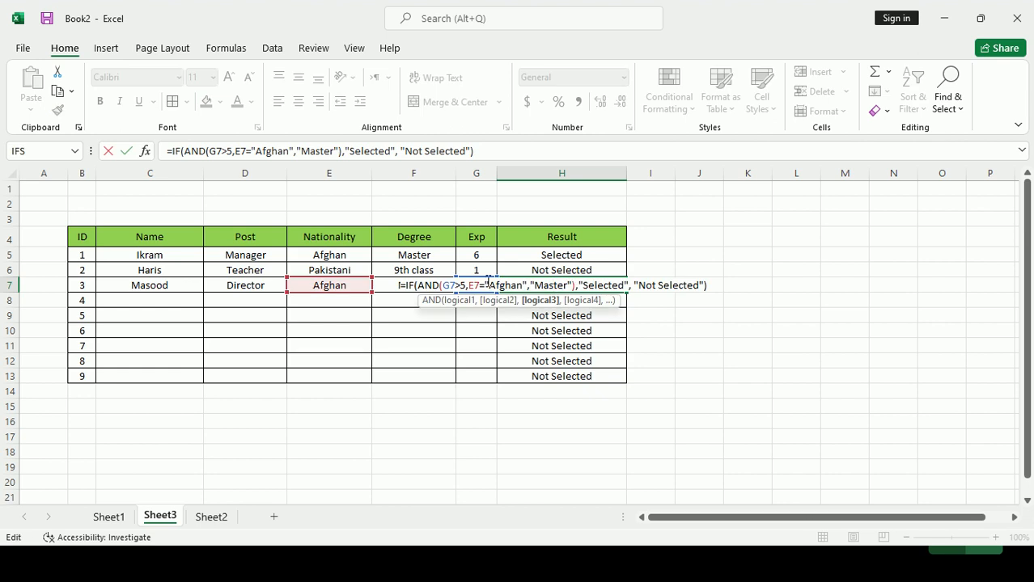
click(452, 285)
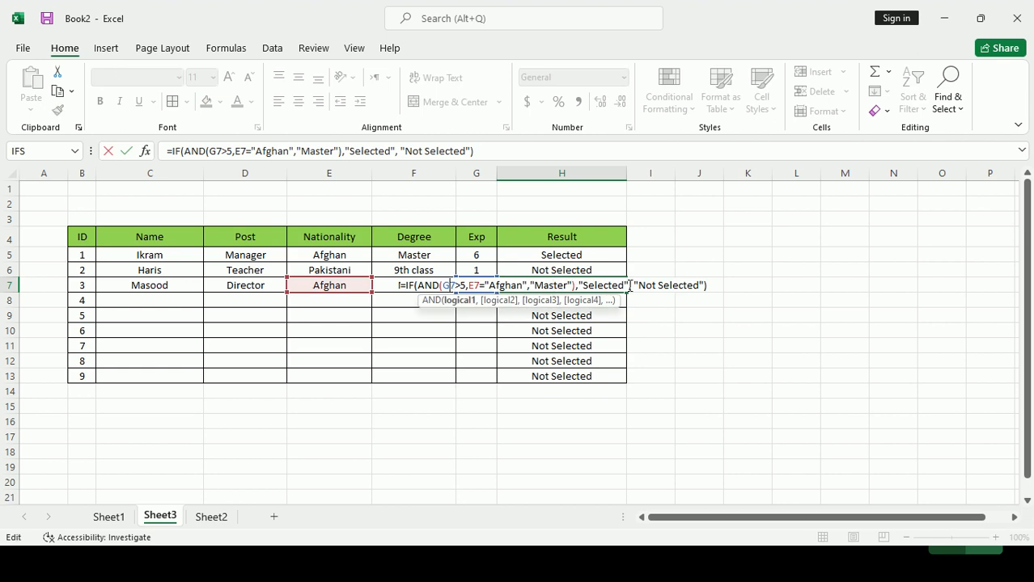
key(Return)
Compare the three applicants' posts, nationality, degree and experience values with the conditions in the H5 Result formula
click(492, 286)
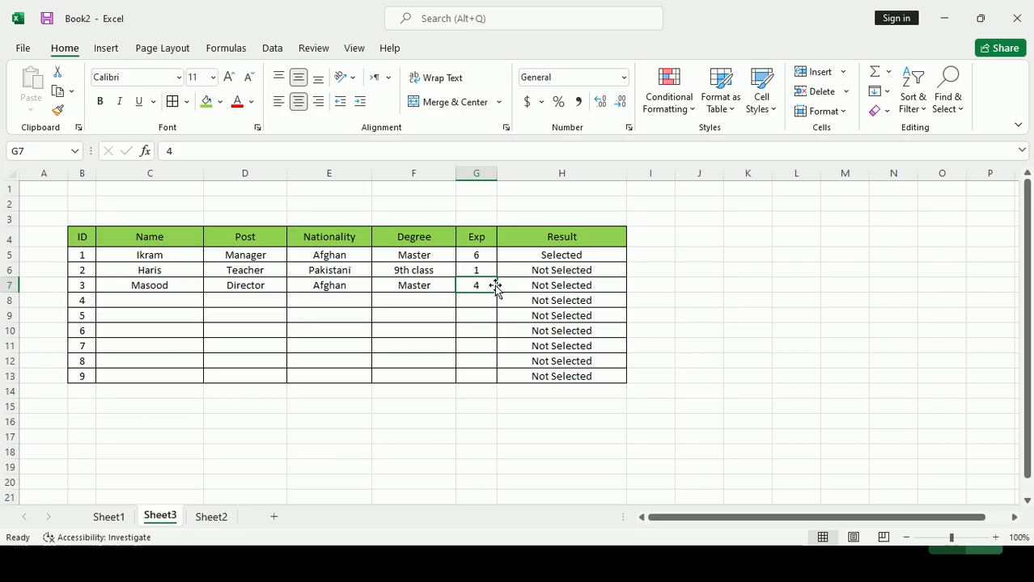
click(242, 293)
click(320, 289)
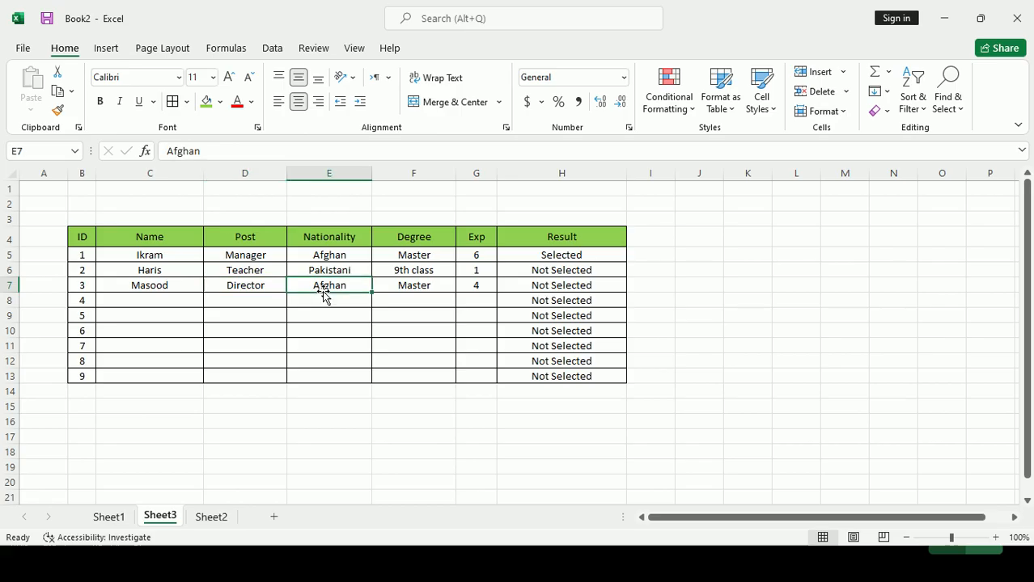
click(241, 283)
drag(245, 256, 244, 283)
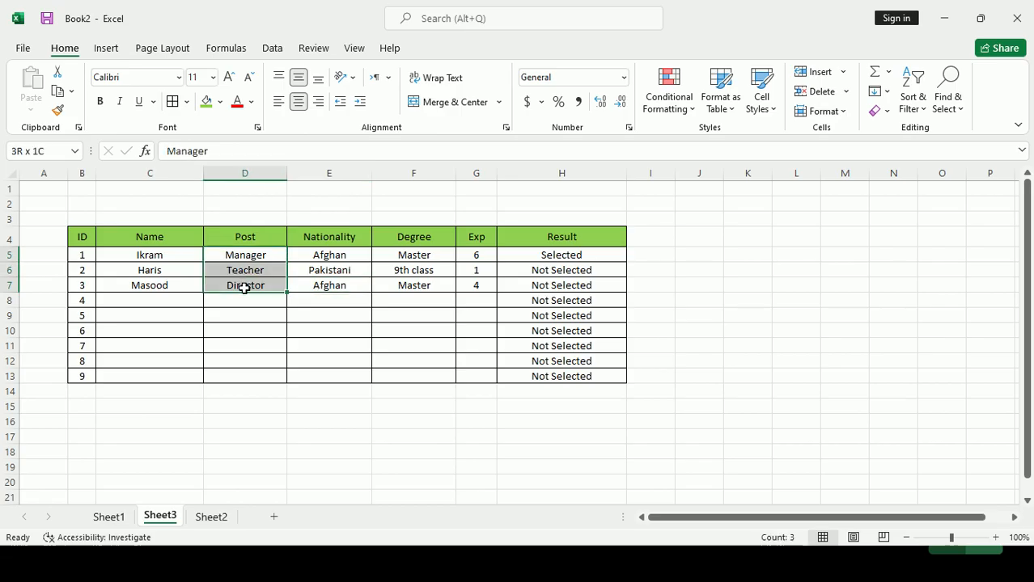
click(253, 271)
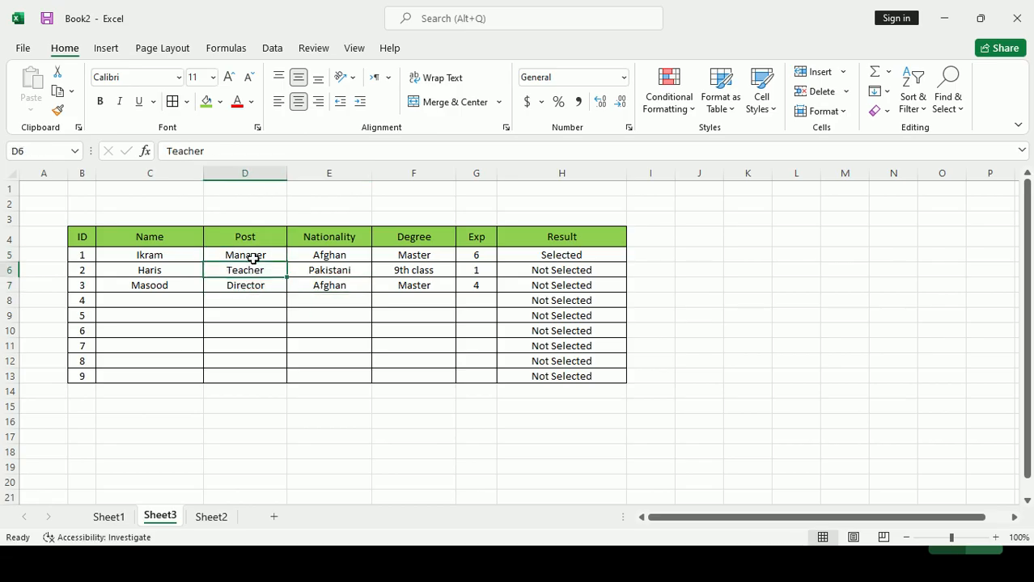
click(253, 255)
drag(259, 255, 275, 287)
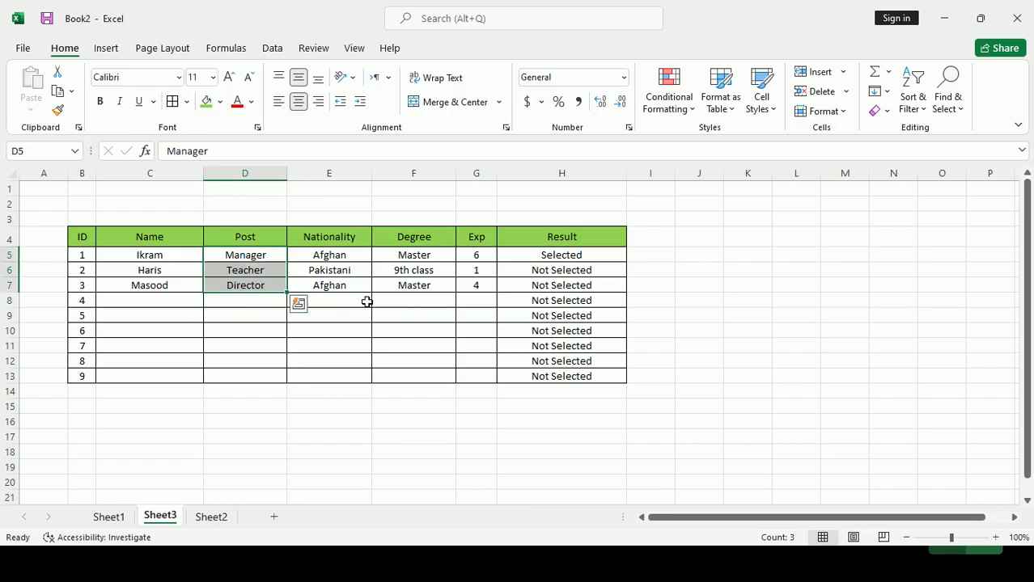
click(482, 285)
click(478, 267)
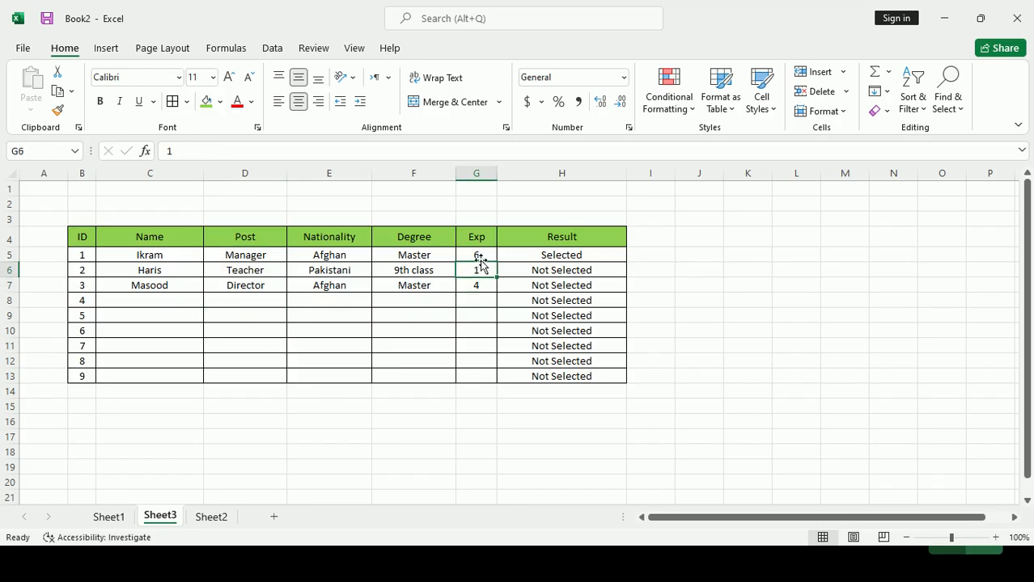
click(467, 255)
click(426, 254)
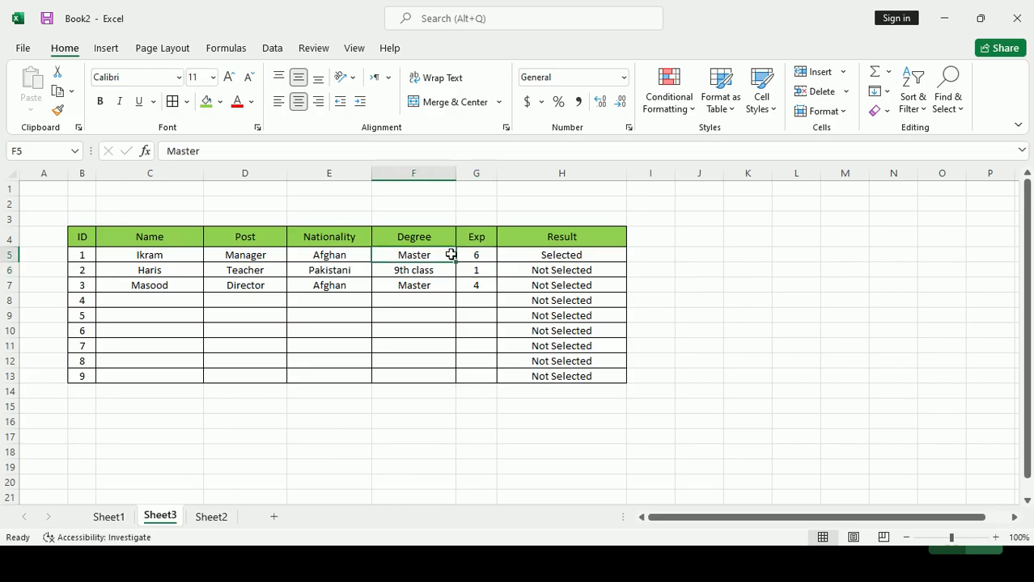
double_click(566, 255)
key(Return)
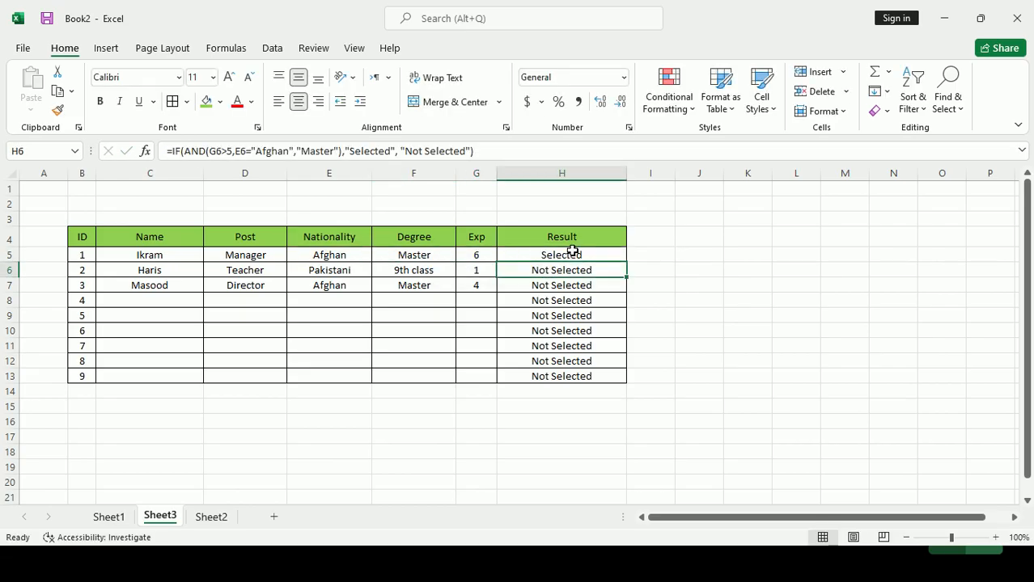
Set the third applicant's experience in G7 to 6 and check the Result cell H7
click(148, 287)
click(469, 286)
text(6)
key(Return)
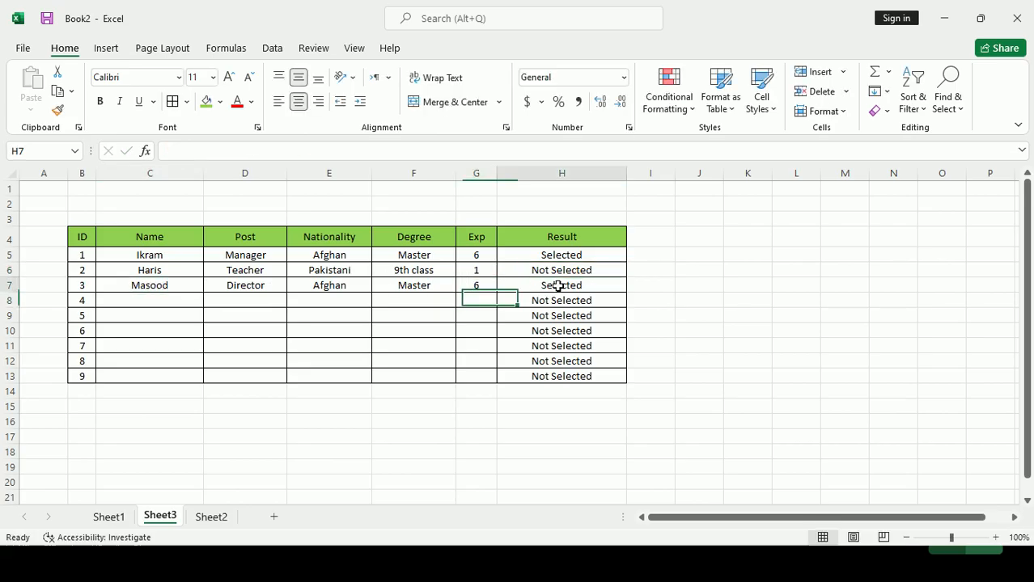
click(559, 287)
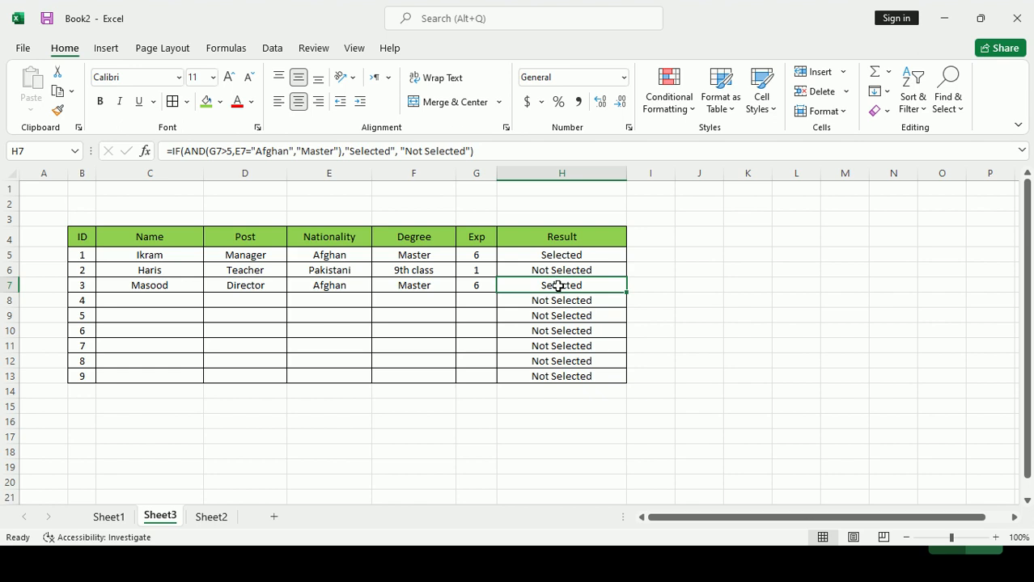
Review the posts in D5:D7, the experience, nationality and degree conditions in the H5 Result formula, and its copy in H13
drag(241, 254, 238, 288)
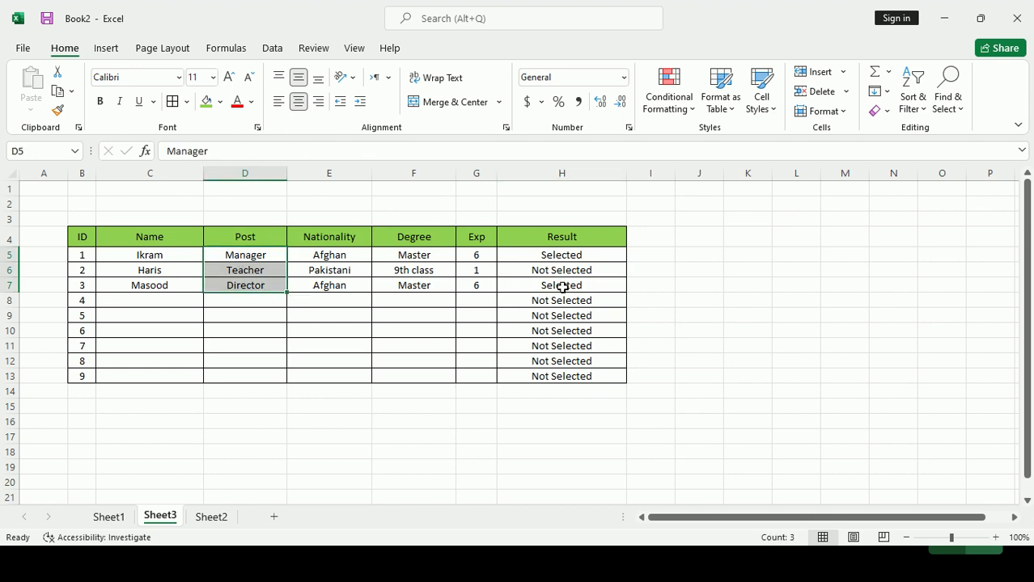
double_click(560, 257)
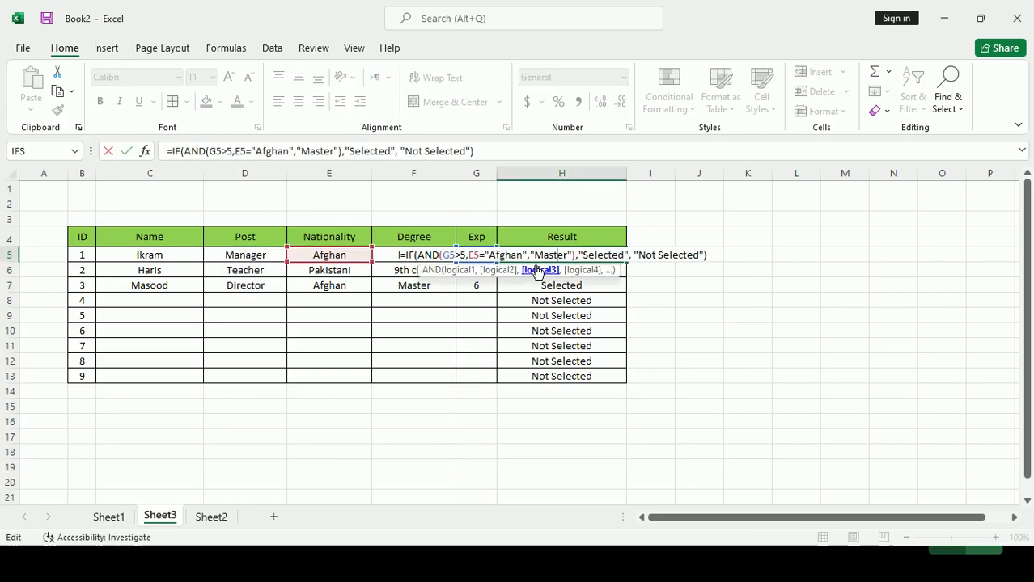
double_click(552, 255)
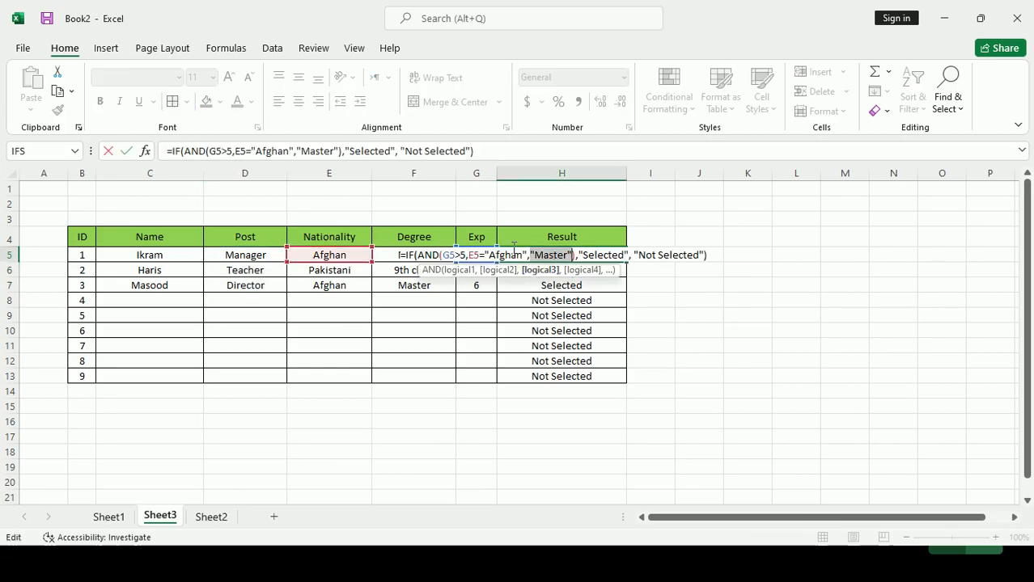
double_click(496, 255)
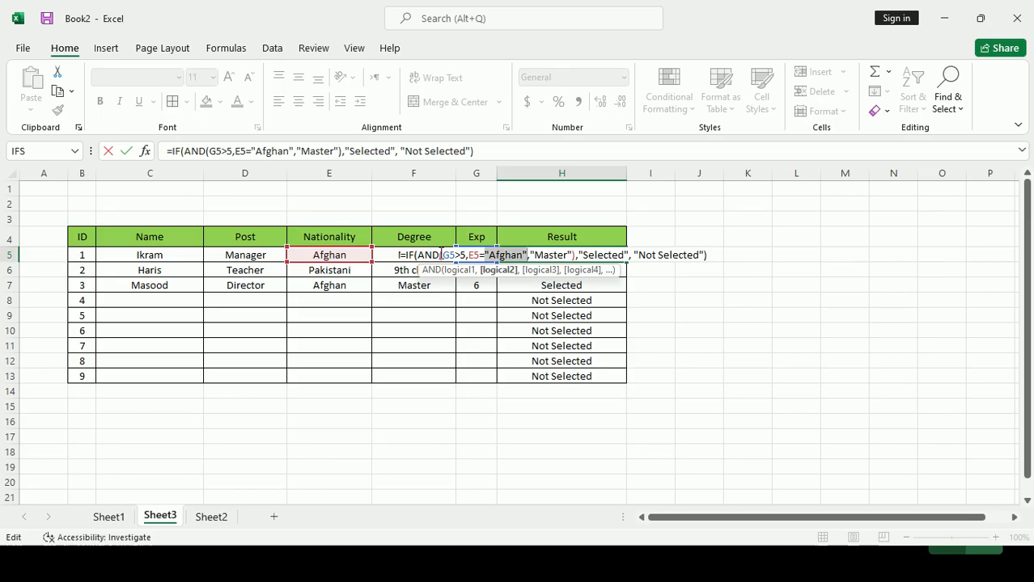
drag(442, 254, 570, 255)
key(Return)
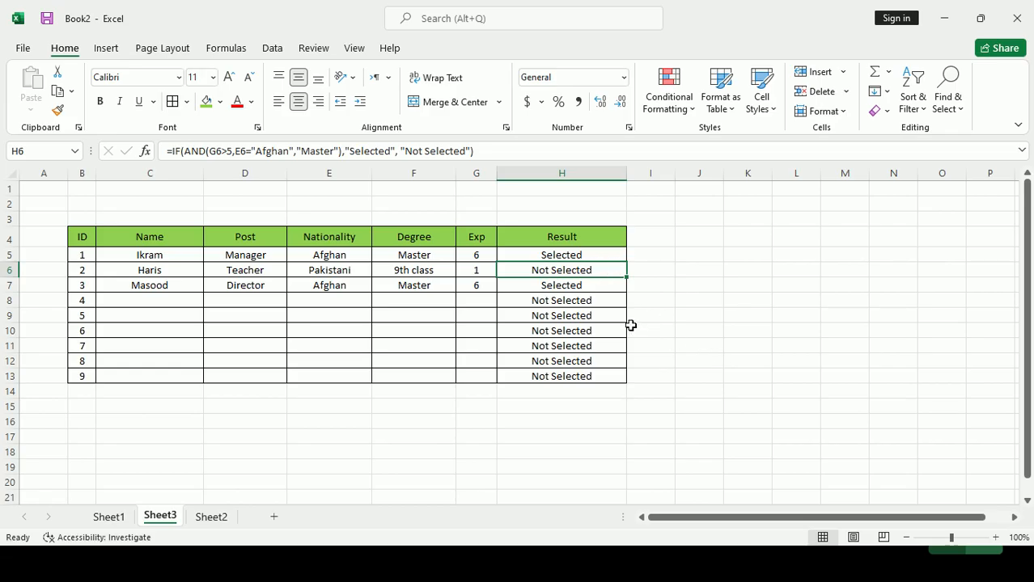
key(alt+Tab)
key(alt+Tab)
click(384, 254)
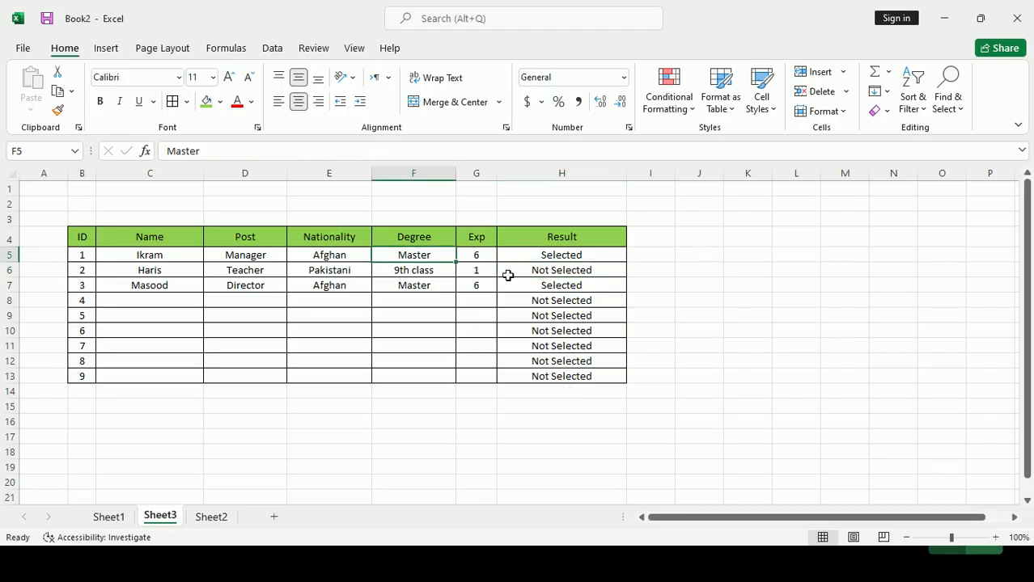
click(540, 261)
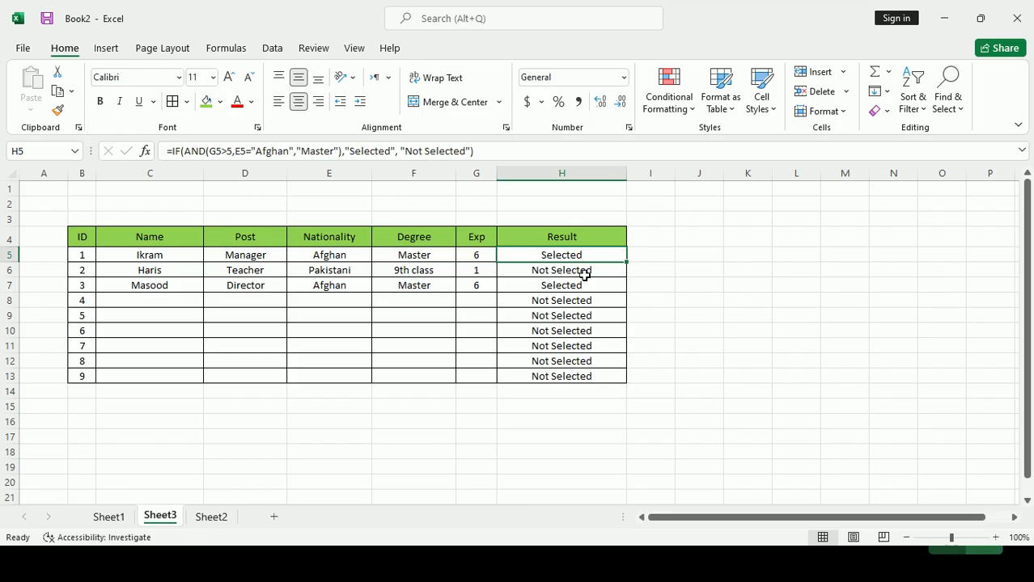
click(621, 376)
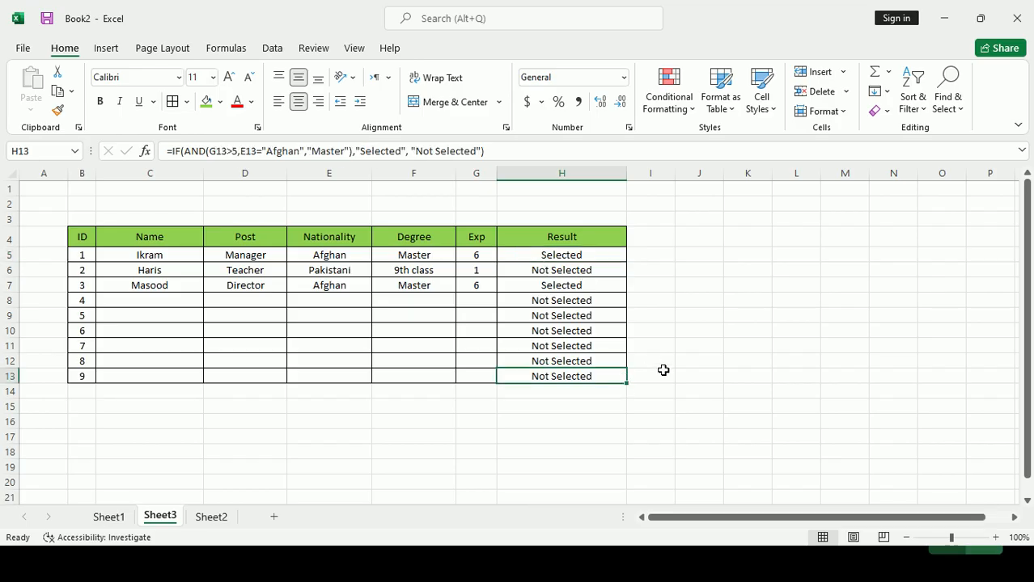
key(super+d)
click(817, 571)
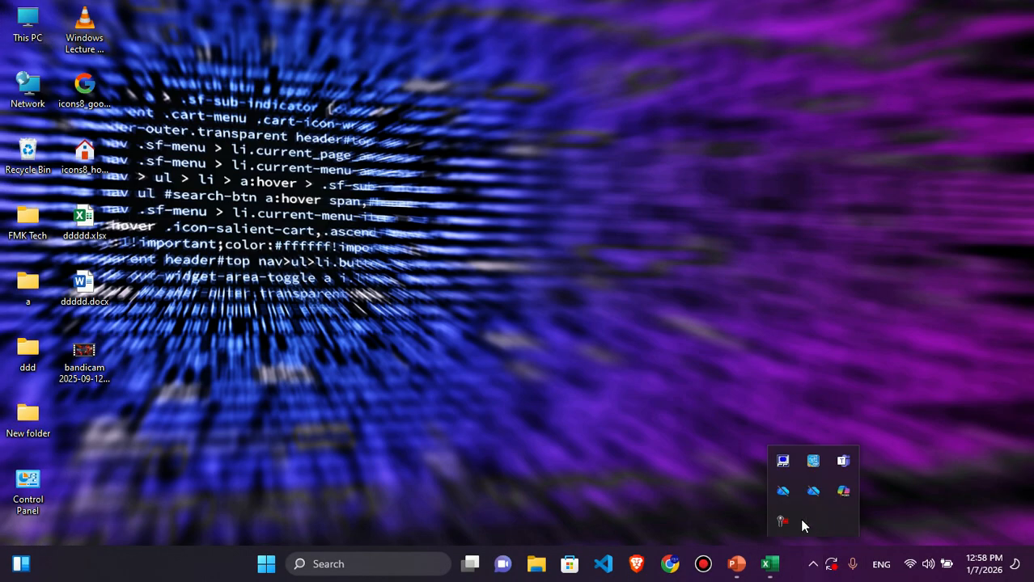
click(783, 521)
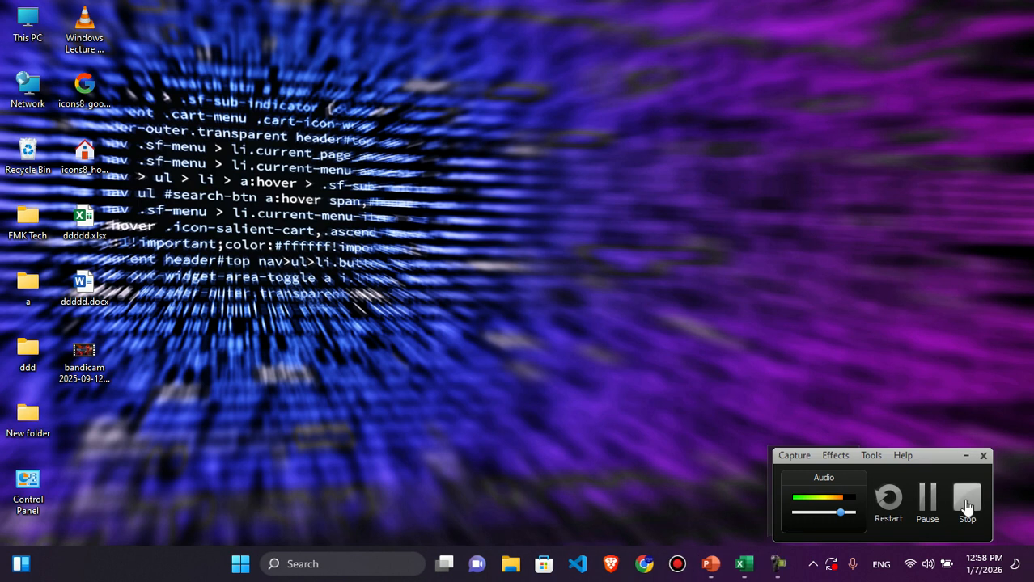